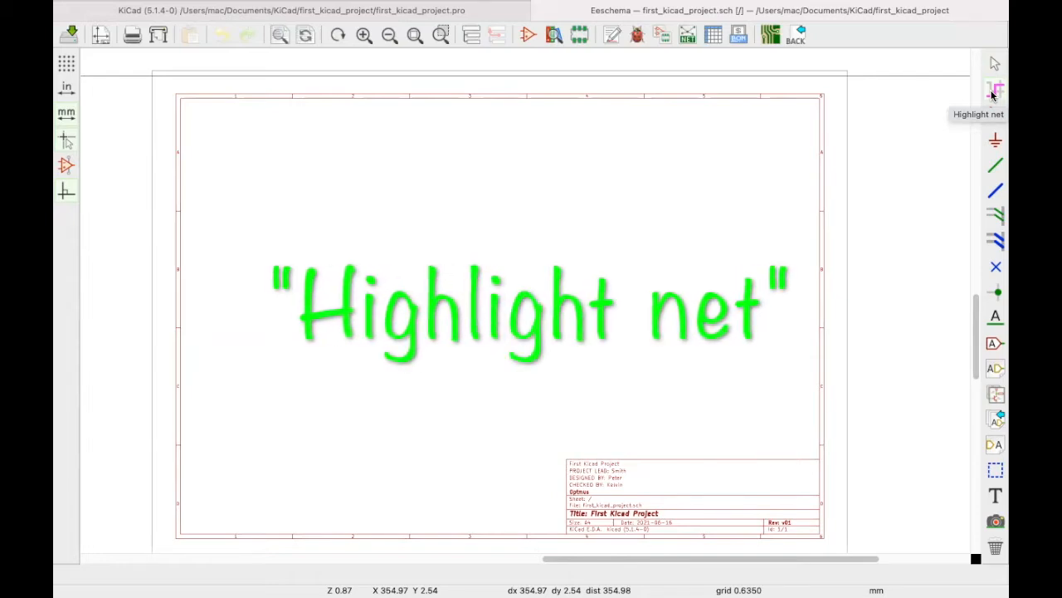
# Step: Try the Highlight net tool on the blank area of the first_kicad_project schematic and save the schematic
pyautogui.click(995, 91)
pyautogui.click(631, 196)
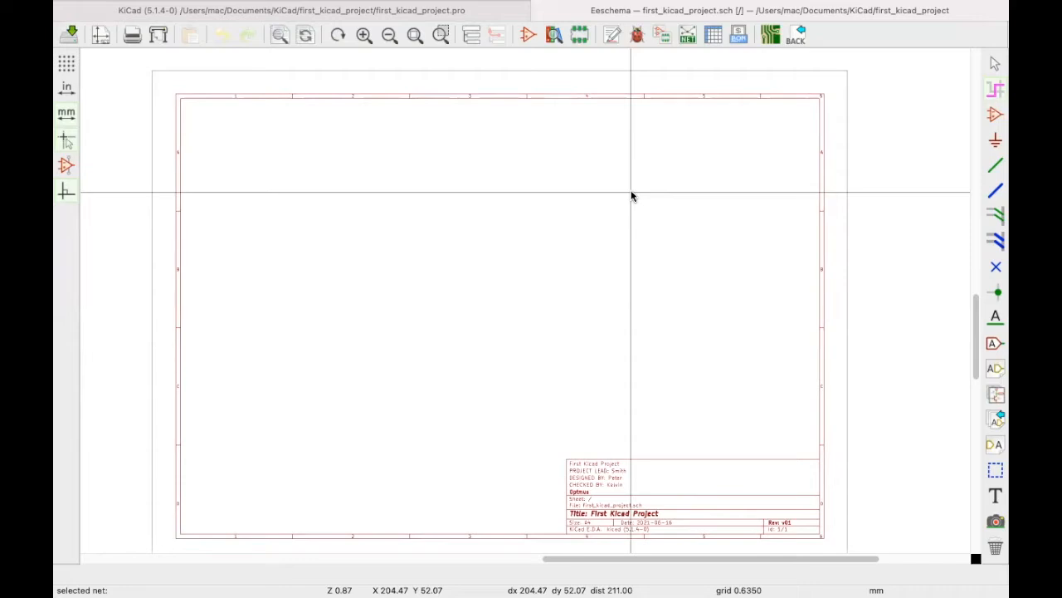
pyautogui.click(72, 34)
# Step: Open the recent project elio_sound_0.3 from the KiCad project manager and open its elio_sound_0.3.sch schematic
pyautogui.click(259, 20)
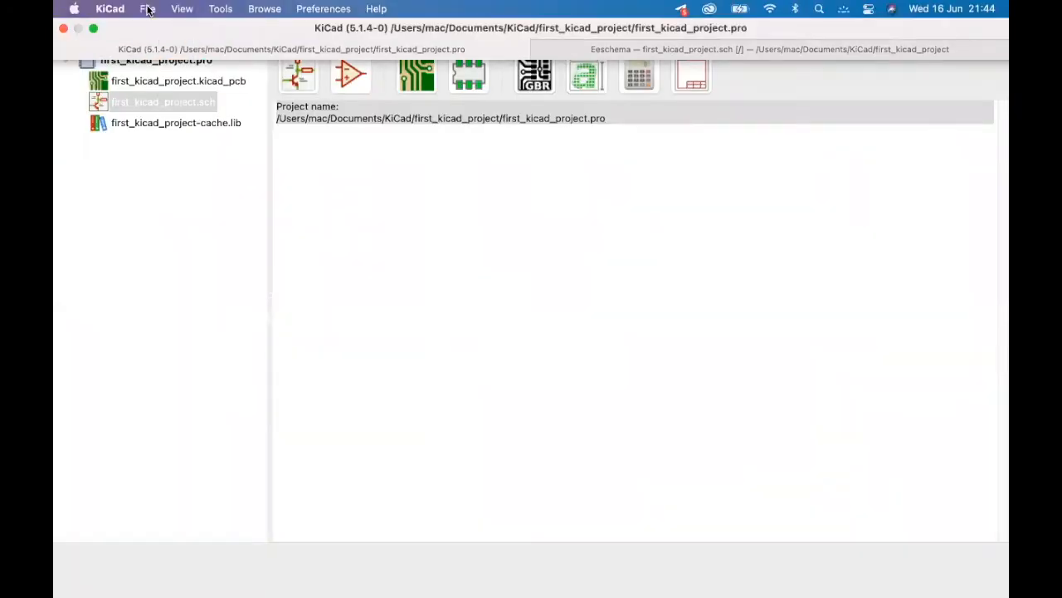
pyautogui.click(147, 9)
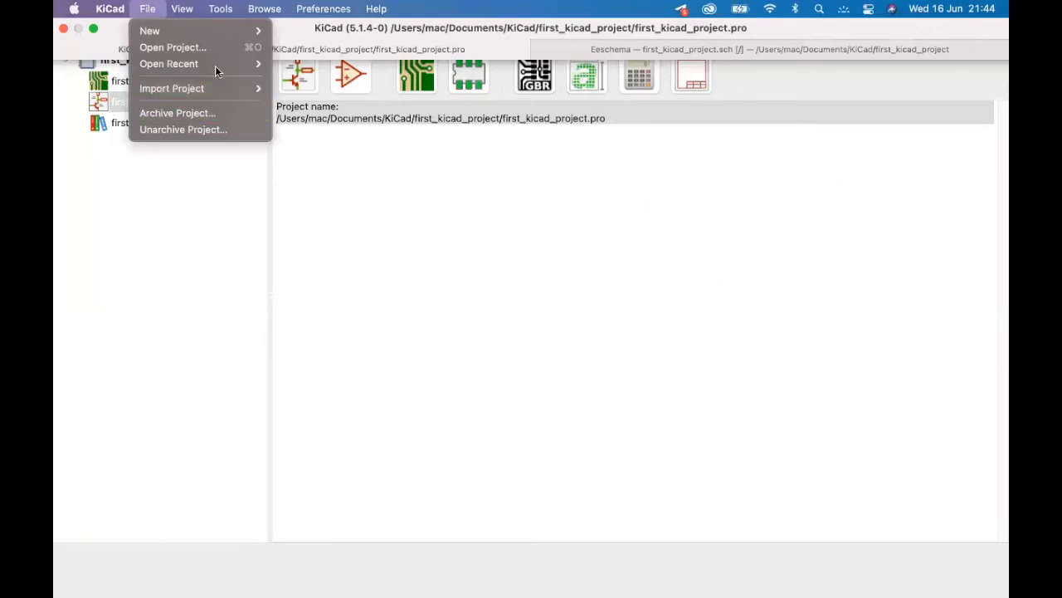
pyautogui.moveTo(215, 66)
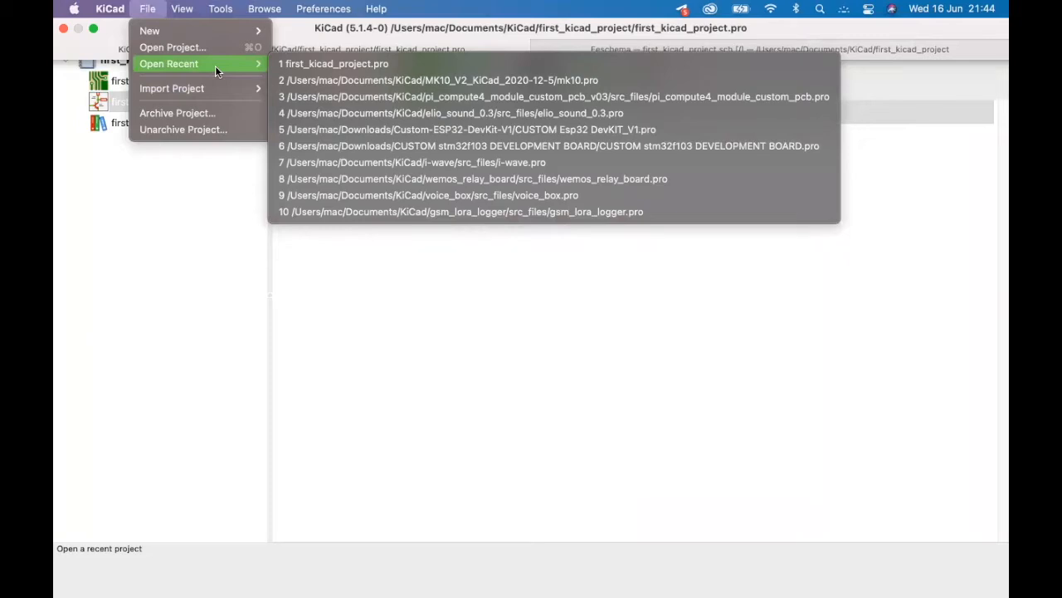
pyautogui.click(423, 118)
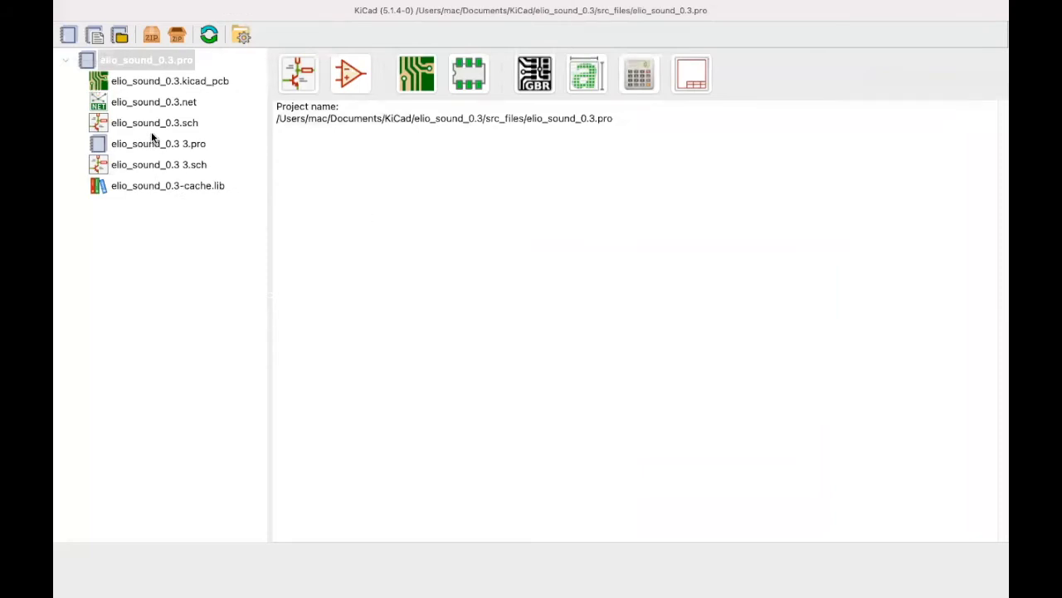
pyautogui.doubleClick(151, 123)
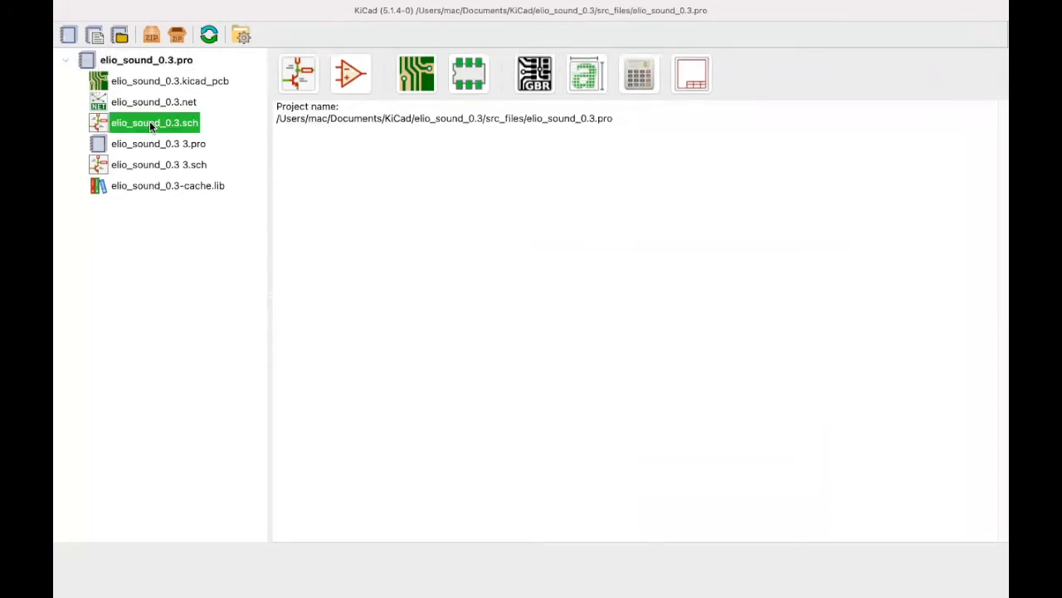
# Step: Examine the power supply section of the schematic around regulators U1, U2 and U3
pyautogui.scroll(2, 525, 305)
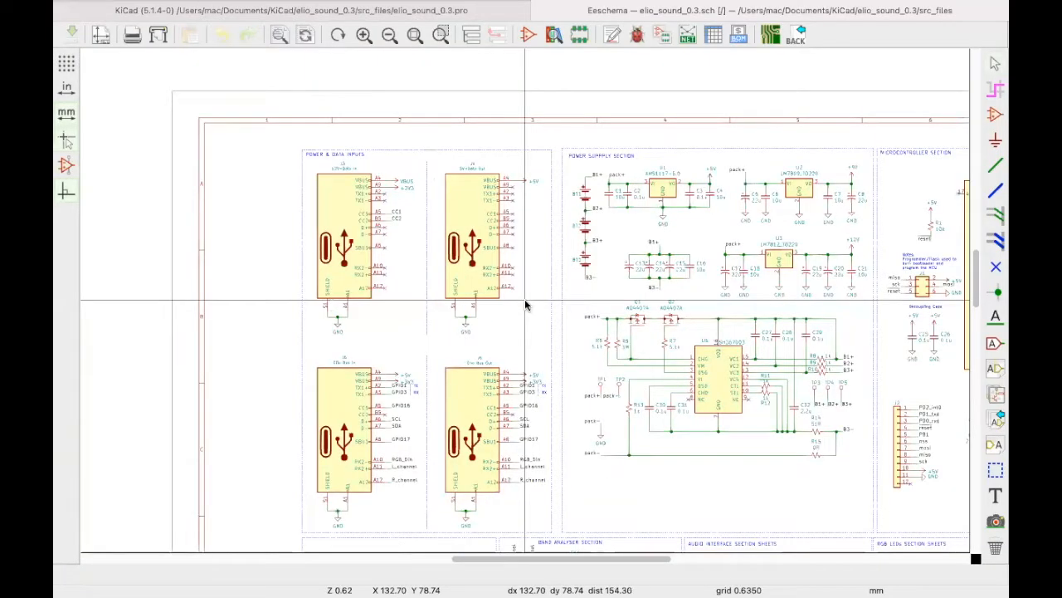
pyautogui.scroll(2, 525, 305)
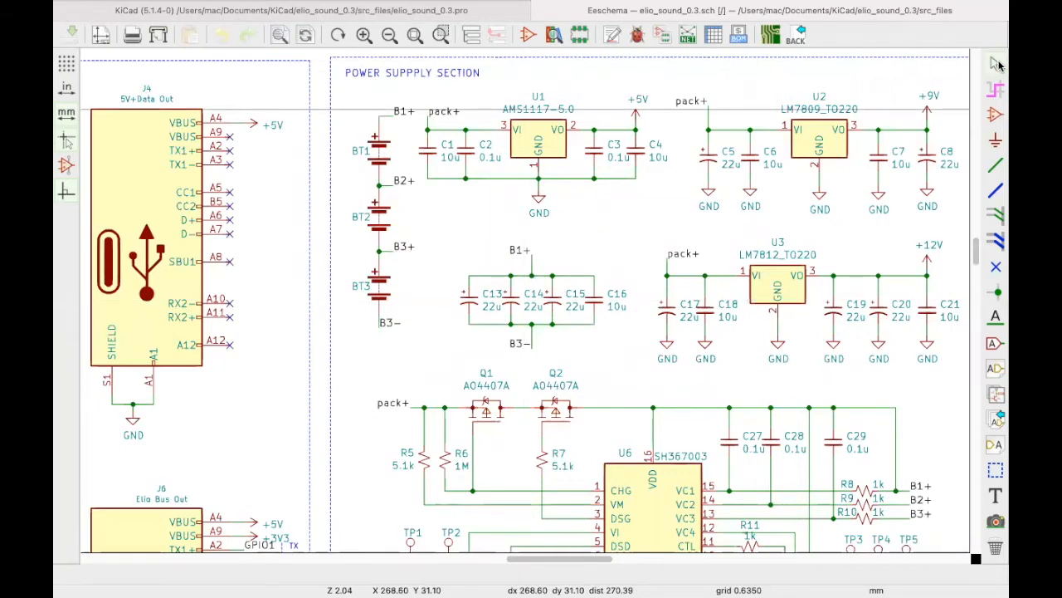
pyautogui.click(827, 139)
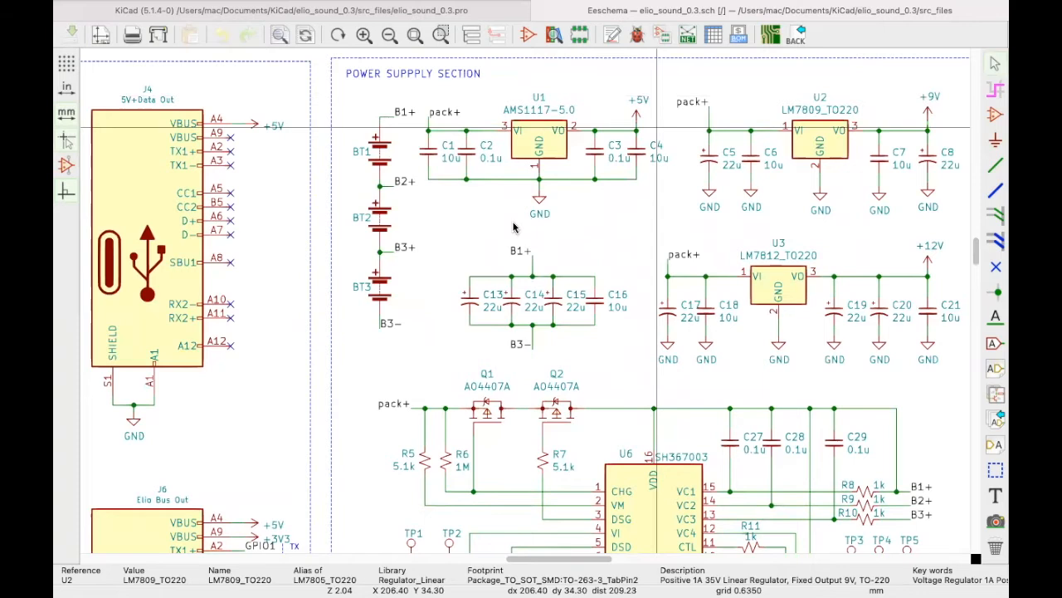
pyautogui.scroll(1, 785, 183)
pyautogui.scroll(1, 387, 268)
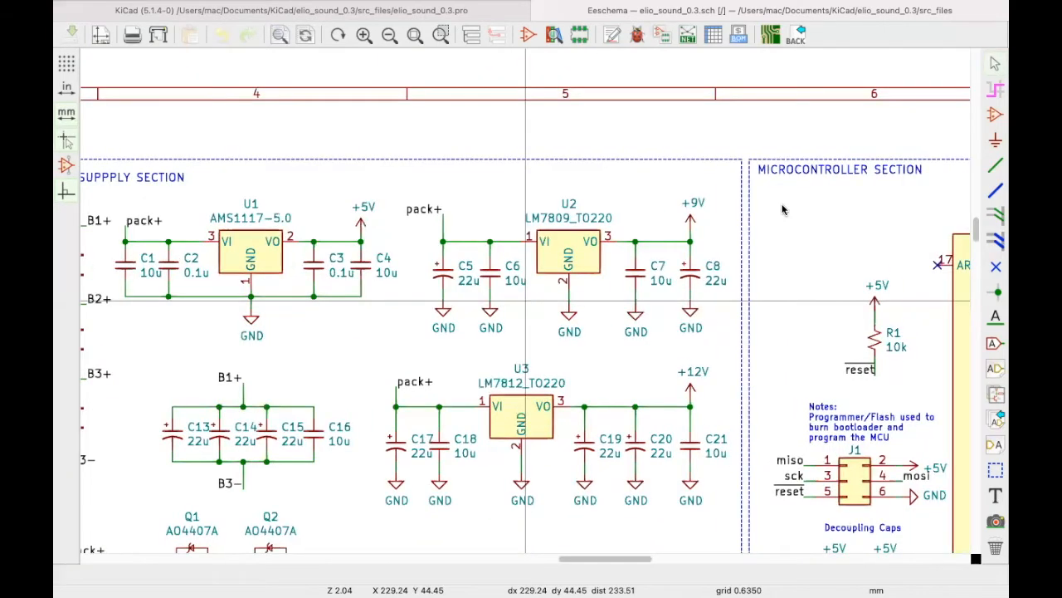
pyautogui.scroll(5, 389, 268)
pyautogui.scroll(-5, 493, 320)
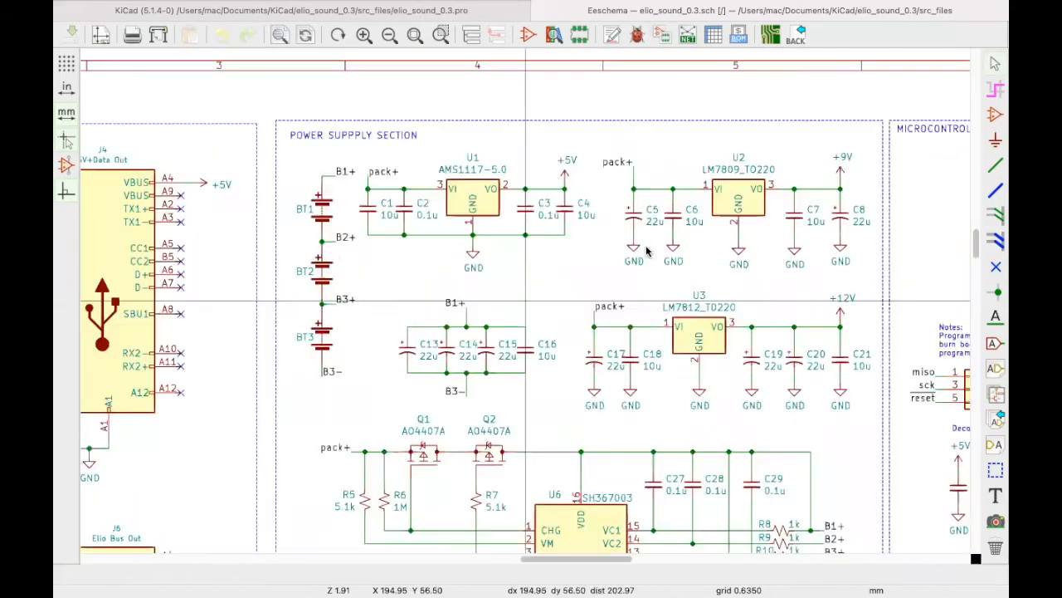
# Step: Highlight the pack+ net at the input of regulator U2 and inspect its connections across the power supply section
pyautogui.click(995, 91)
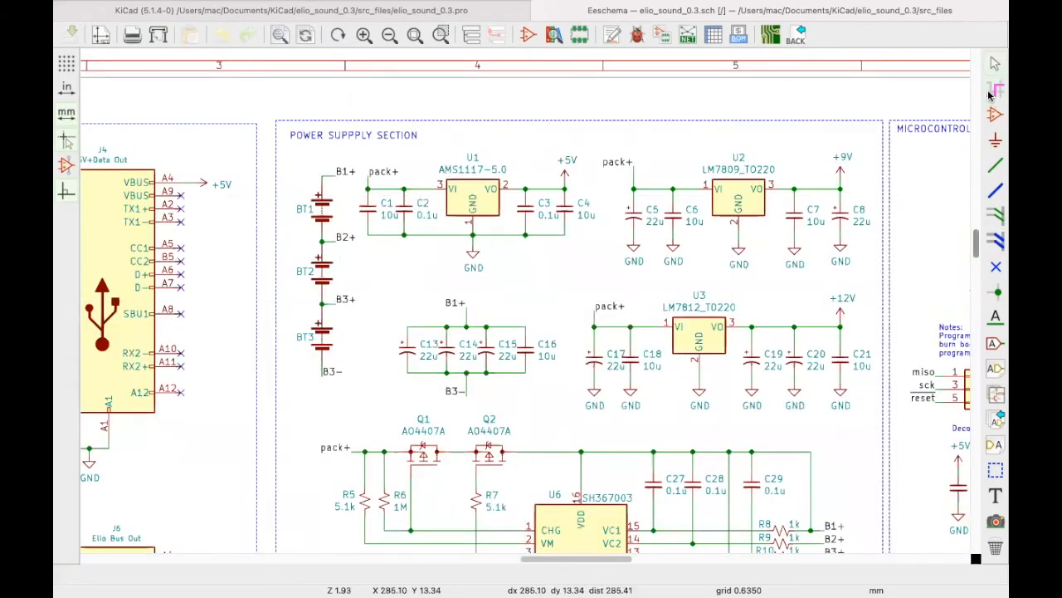
pyautogui.scroll(3, 526, 305)
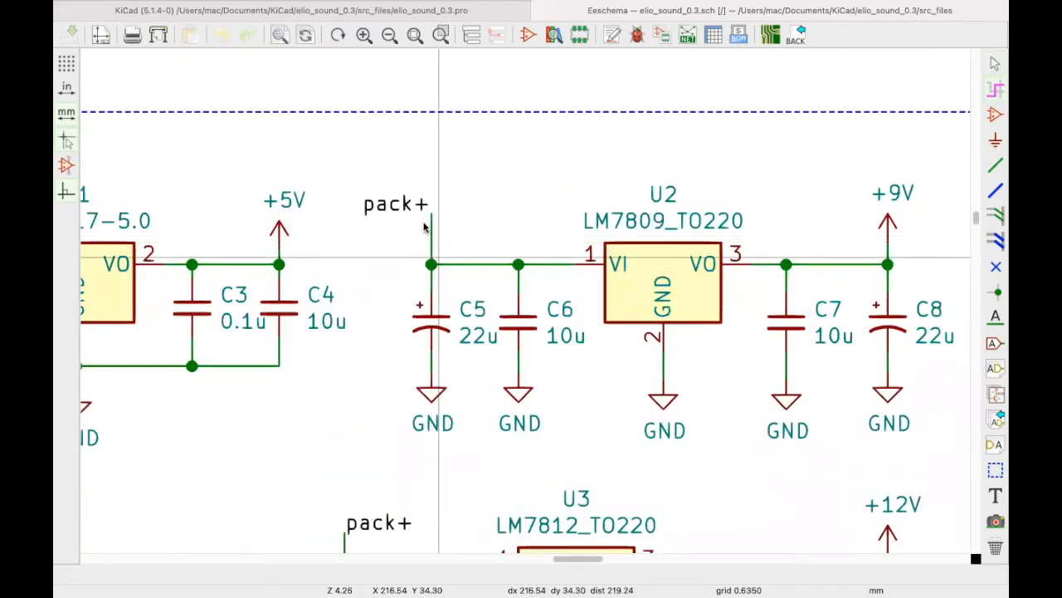
pyautogui.click(444, 272)
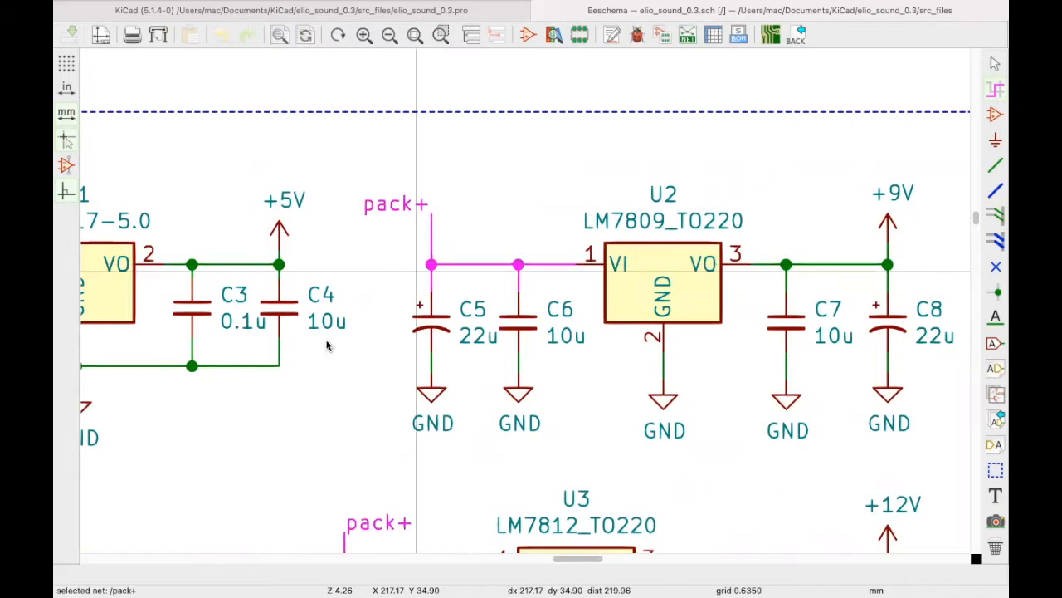
pyautogui.scroll(-6, 525, 305)
pyautogui.scroll(2, 526, 305)
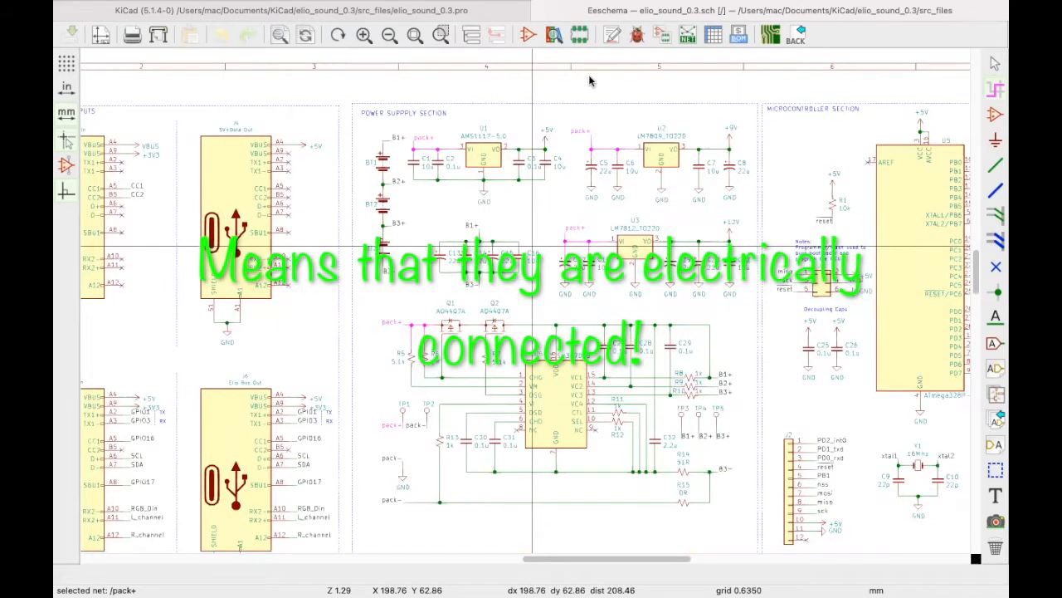
pyautogui.scroll(3, 384, 341)
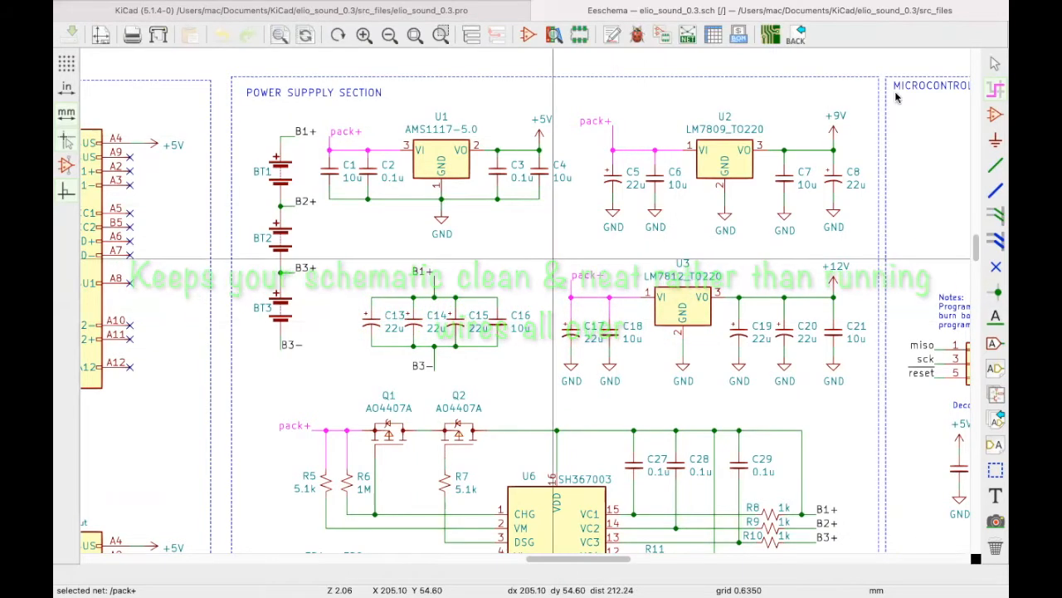
# Step: Highlight the +5V net at the output of regulator U1 and inspect its connections in the band analyser section
pyautogui.press('F2')
pyautogui.scroll(5, 540, 297)
pyautogui.click(540, 297)
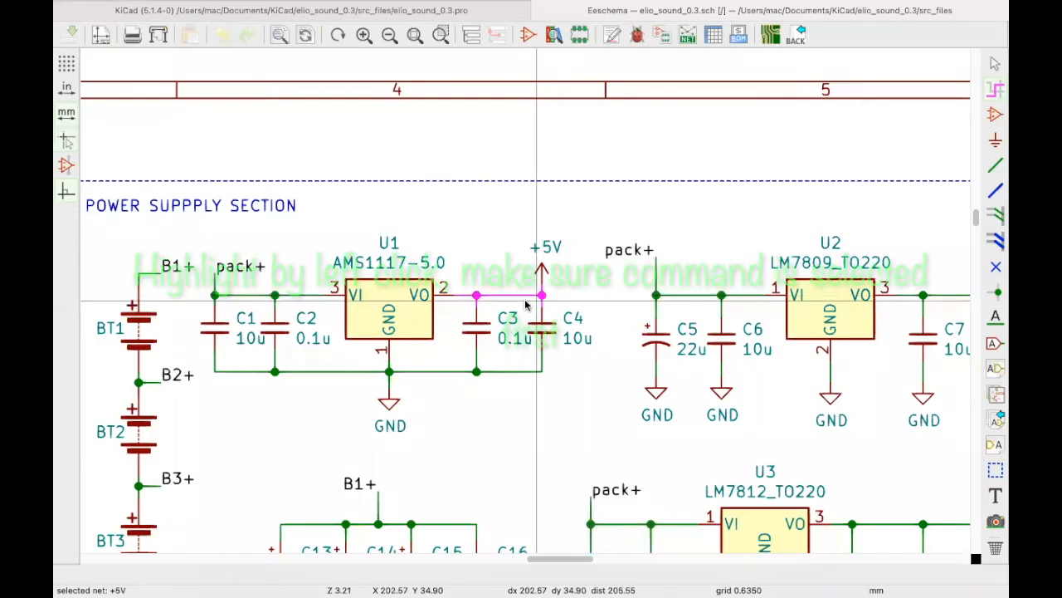
pyautogui.scroll(-8, 521, 318)
pyautogui.scroll(-8, 520, 318)
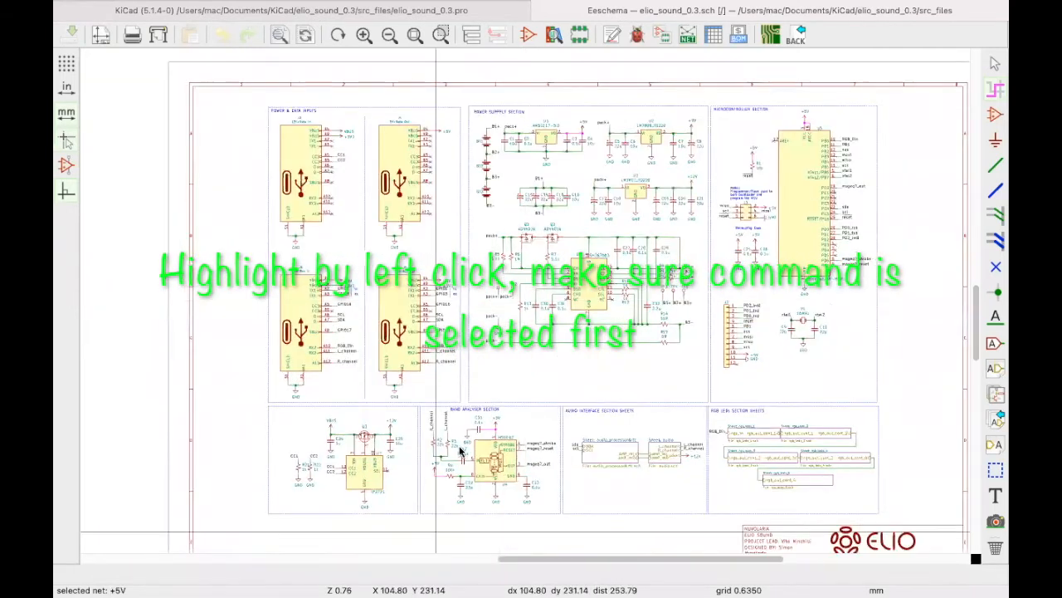
pyautogui.scroll(5, 465, 446)
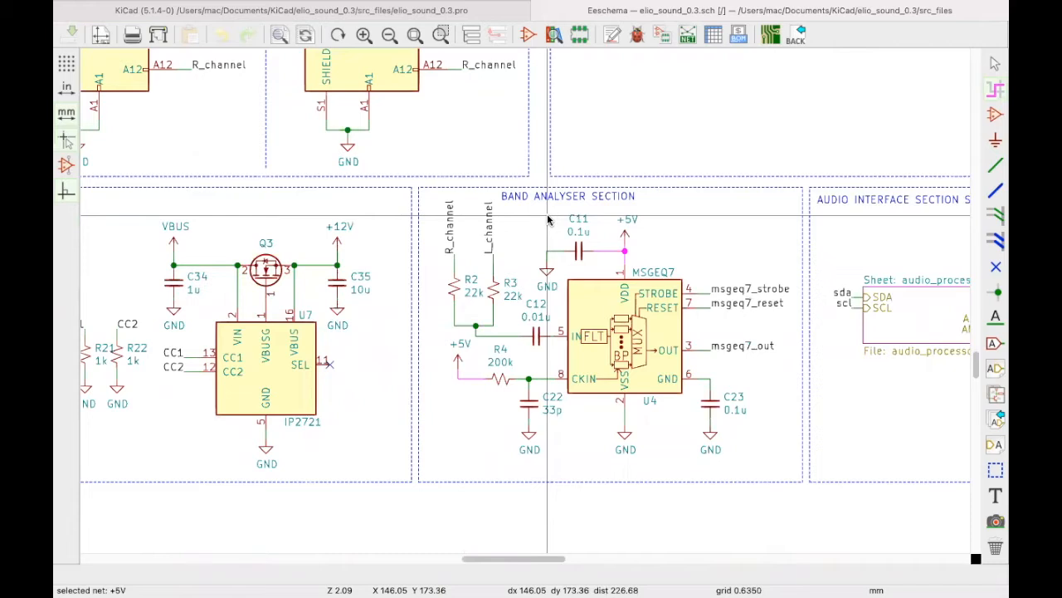
# Step: Visit the audio and audio_processor&rtc sheets and examine the highlighted +5V net at R24, R25 and U10 in the real time clock section
pyautogui.click(471, 35)
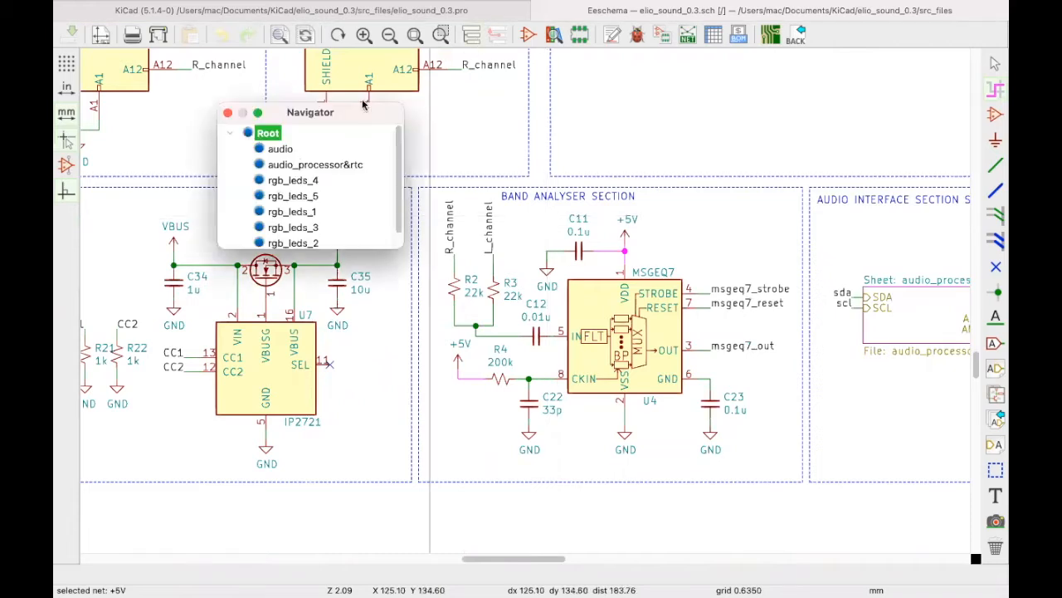
pyautogui.click(280, 149)
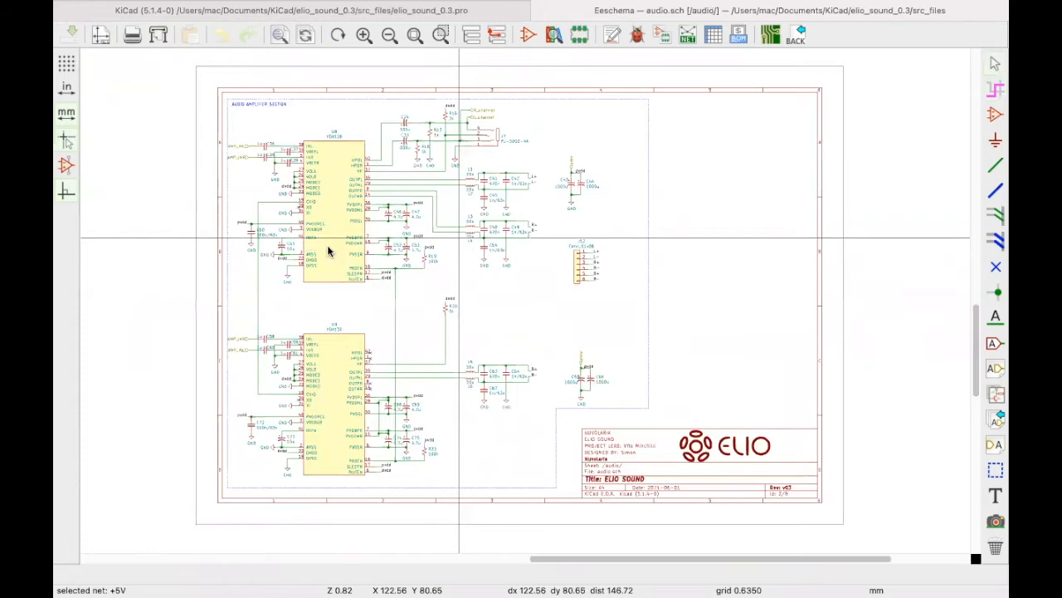
pyautogui.click(472, 35)
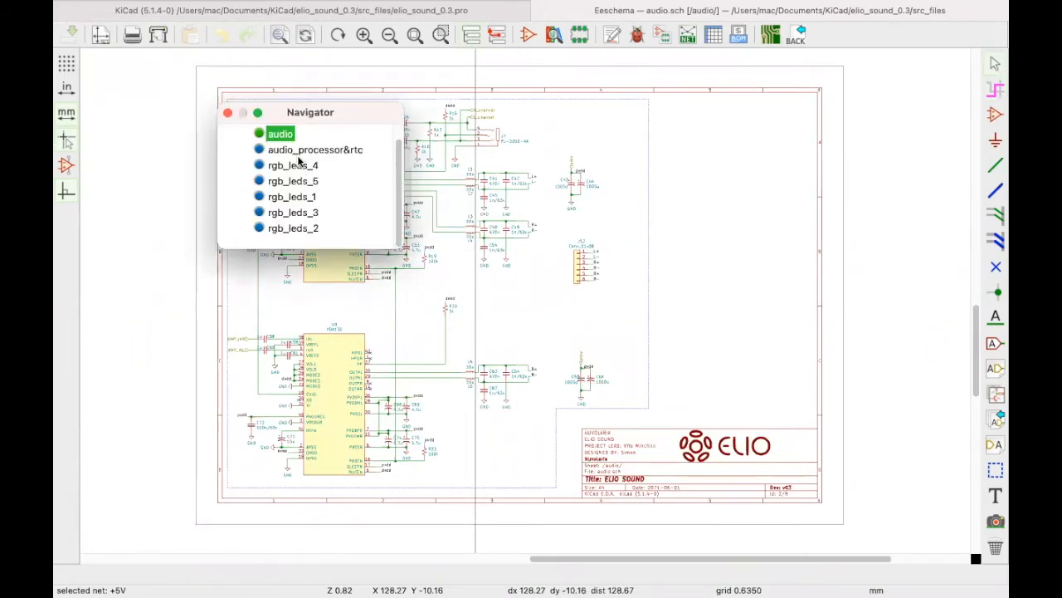
pyautogui.click(300, 151)
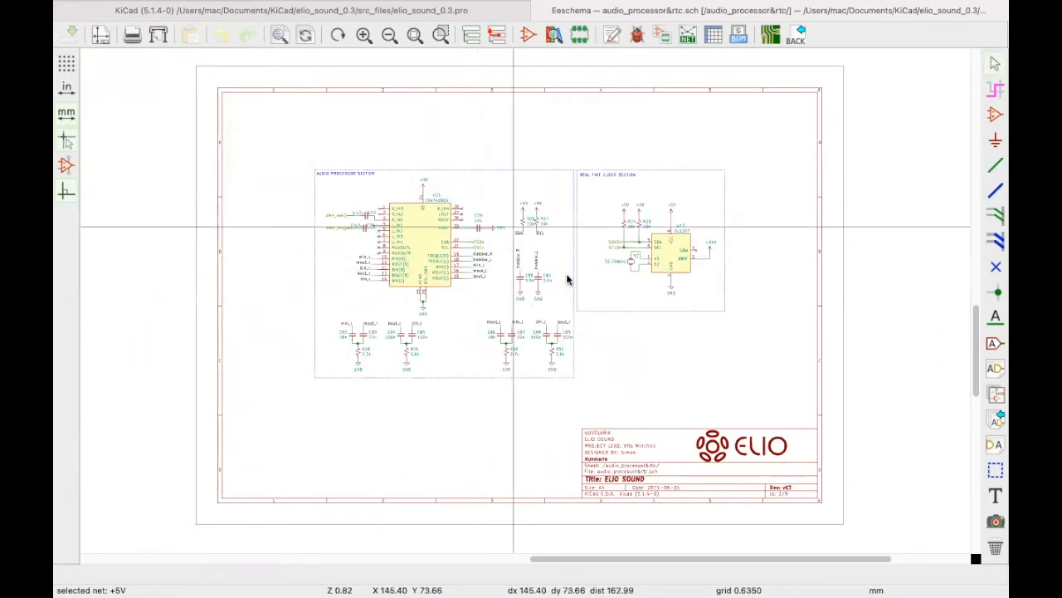
pyautogui.scroll(5, 532, 299)
pyautogui.scroll(5, 479, 341)
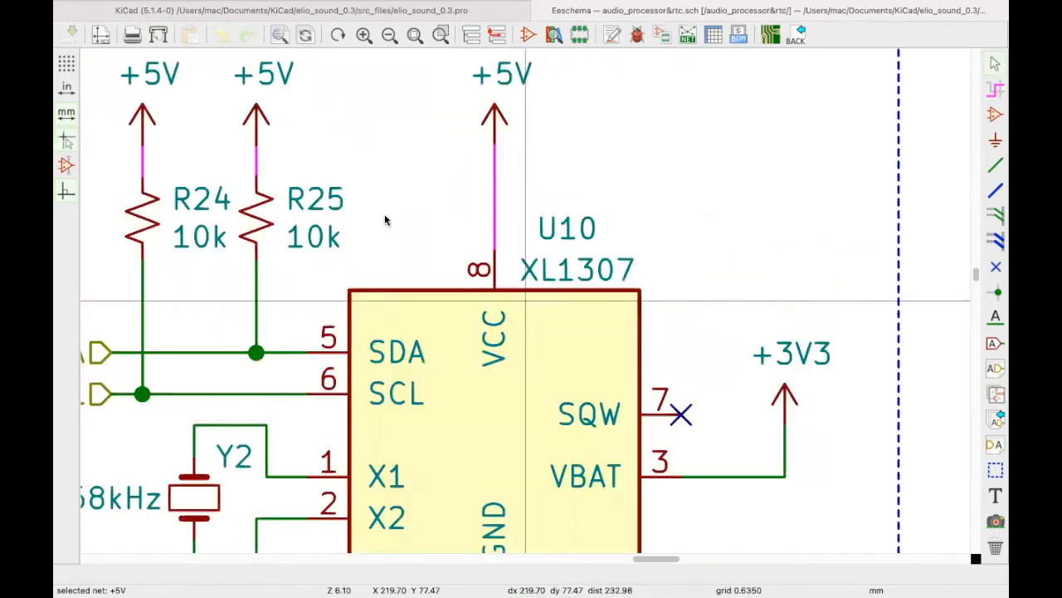
pyautogui.scroll(2, 525, 305)
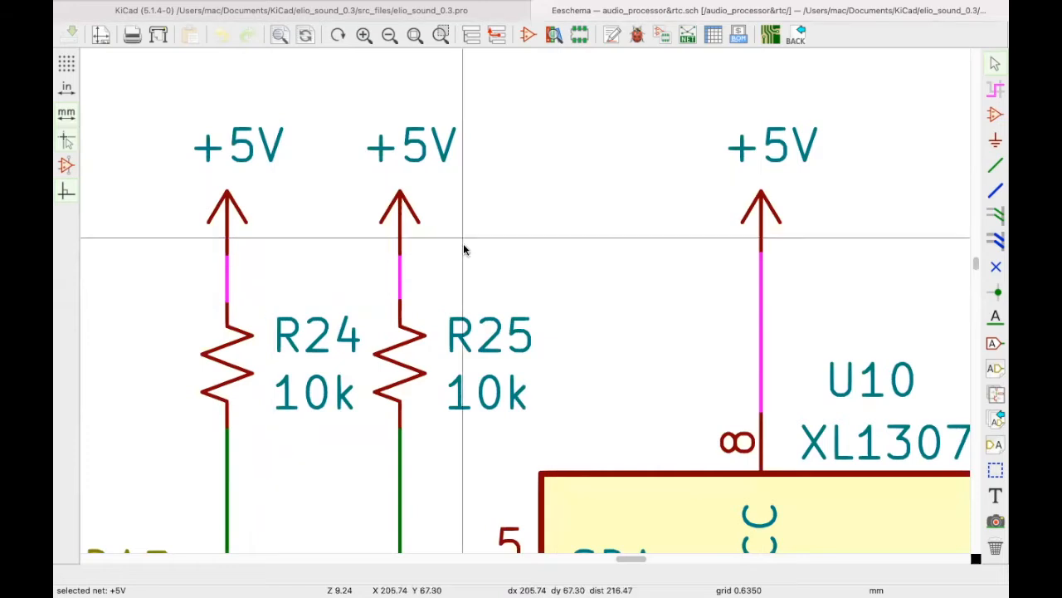
pyautogui.scroll(-5, 524, 304)
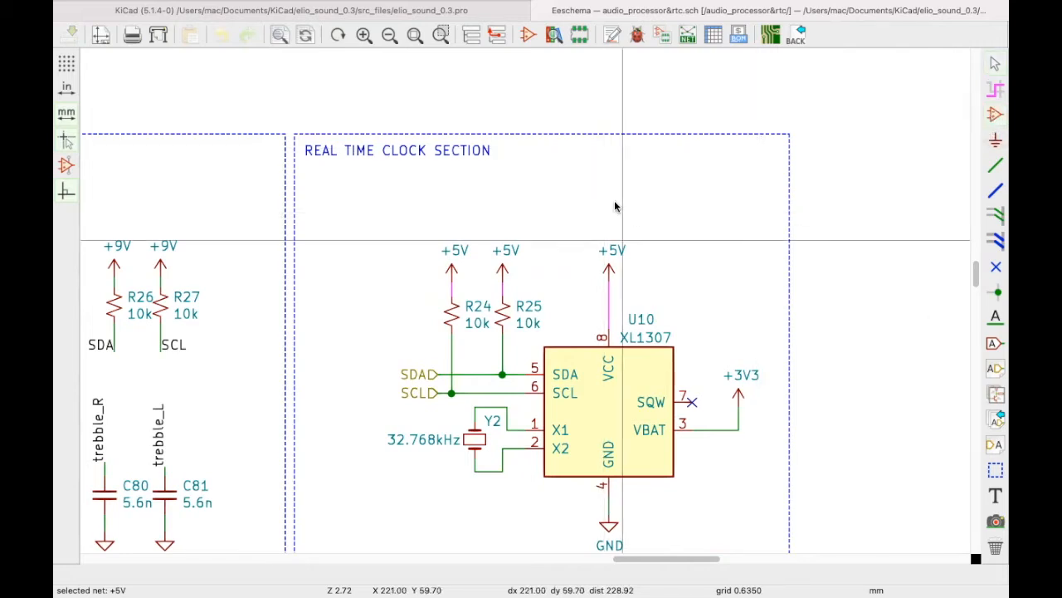
# Step: Search the symbol library for "resistor" and place the 1KOHM-VERT_KIT-1_4W-5% symbol above U10 in the real time clock section
pyautogui.click(701, 194)
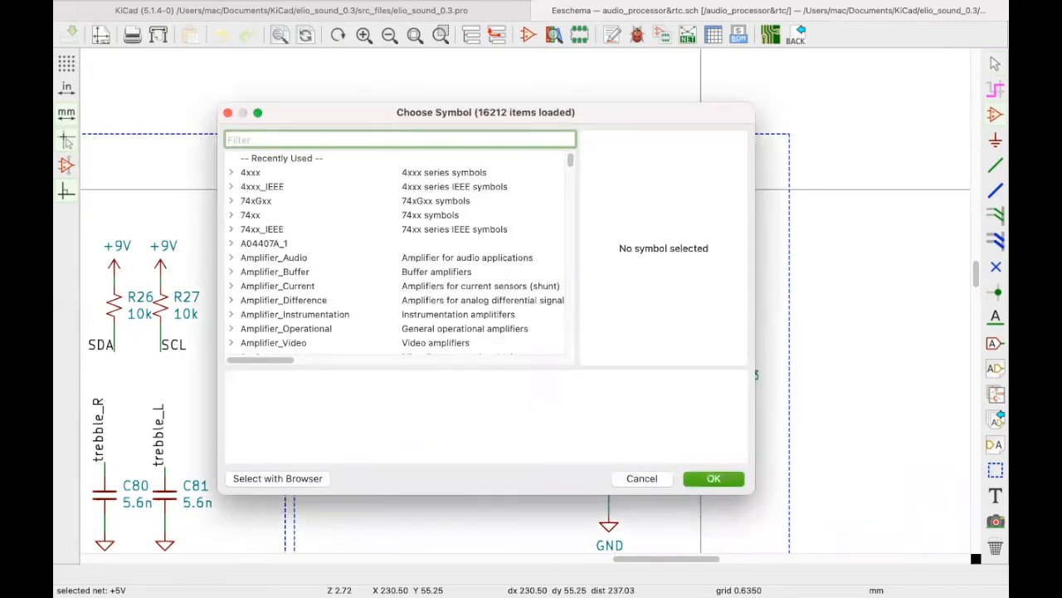
pyautogui.write('resis')
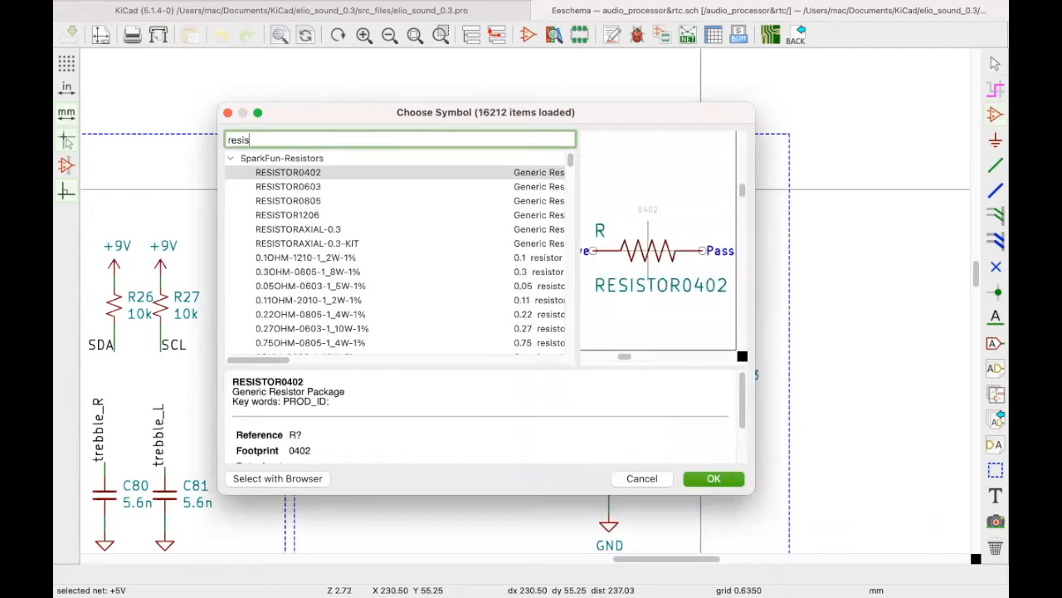
pyautogui.write('tor')
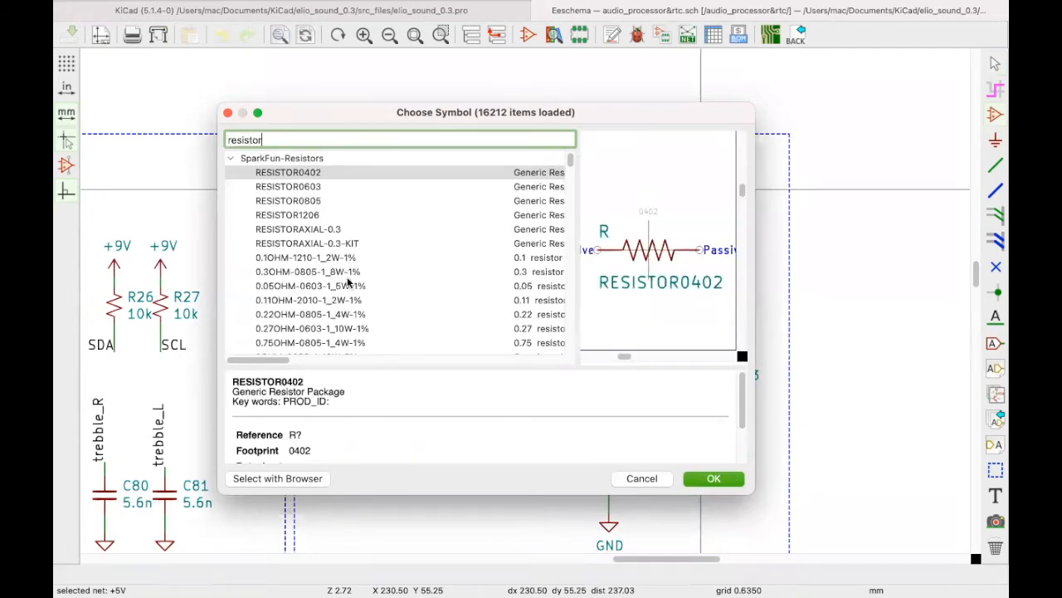
pyautogui.click(312, 243)
pyautogui.click(305, 271)
pyautogui.click(301, 300)
pyautogui.scroll(-10, 301, 303)
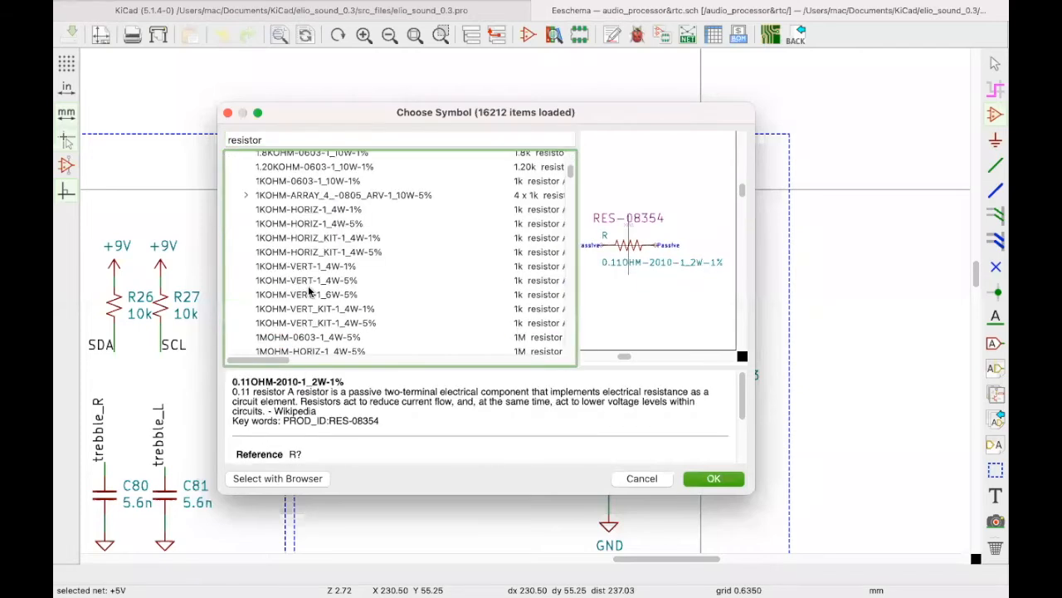
pyautogui.click(304, 300)
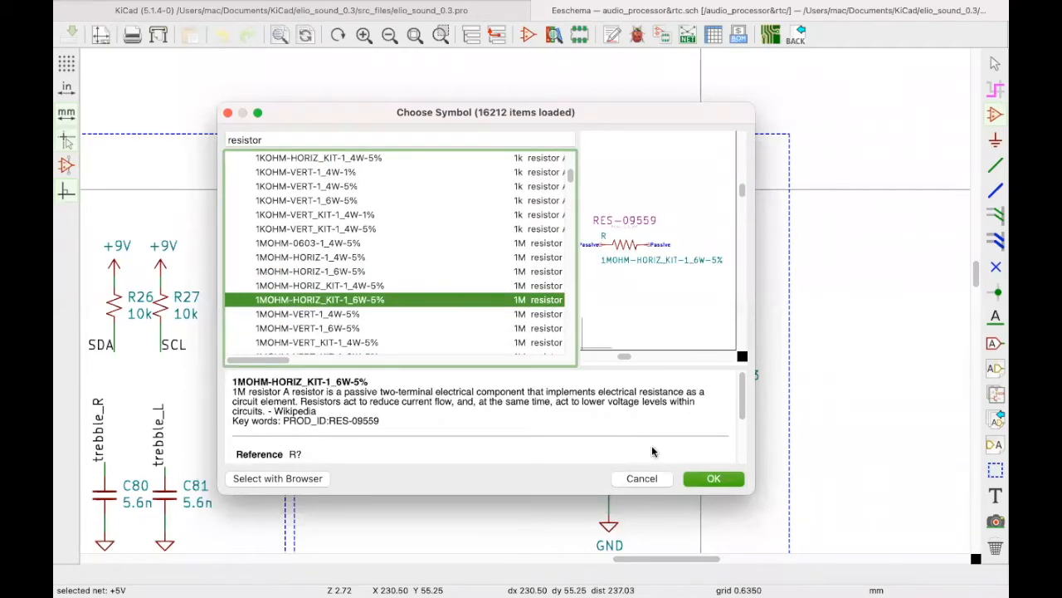
pyautogui.click(311, 230)
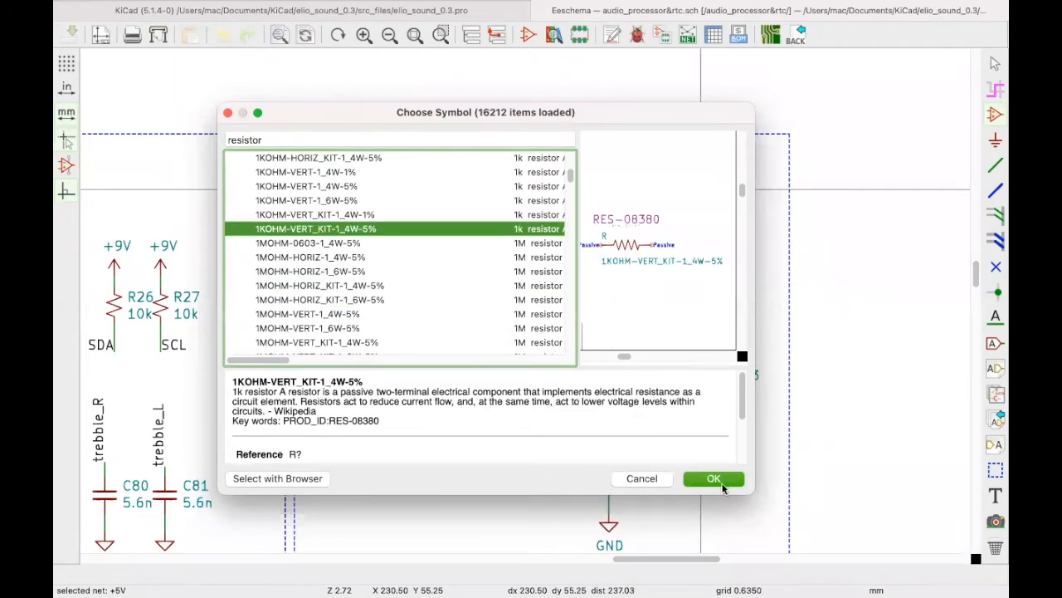
pyautogui.click(721, 482)
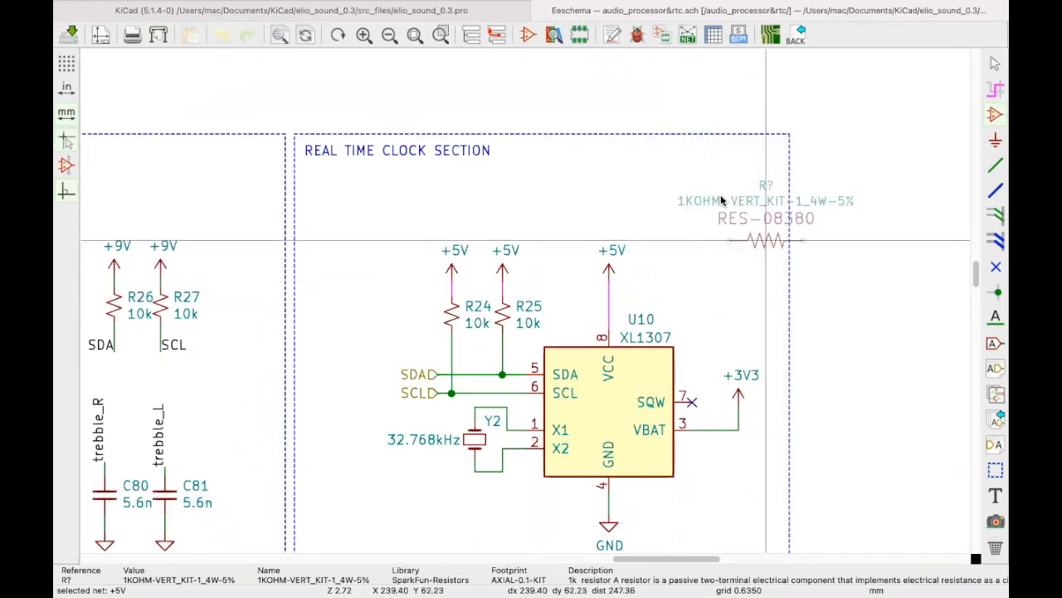
pyautogui.click(701, 200)
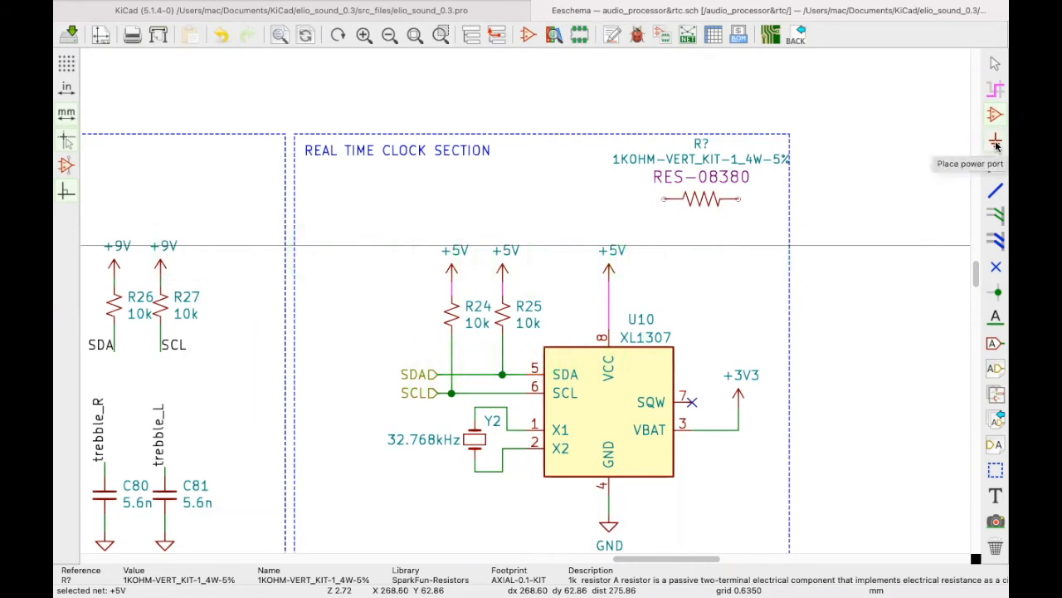
# Step: Place a GND power port from the power library just below the right end of the 1KOHM-VERT_KIT-1_4W-5% resistor
pyautogui.click(997, 145)
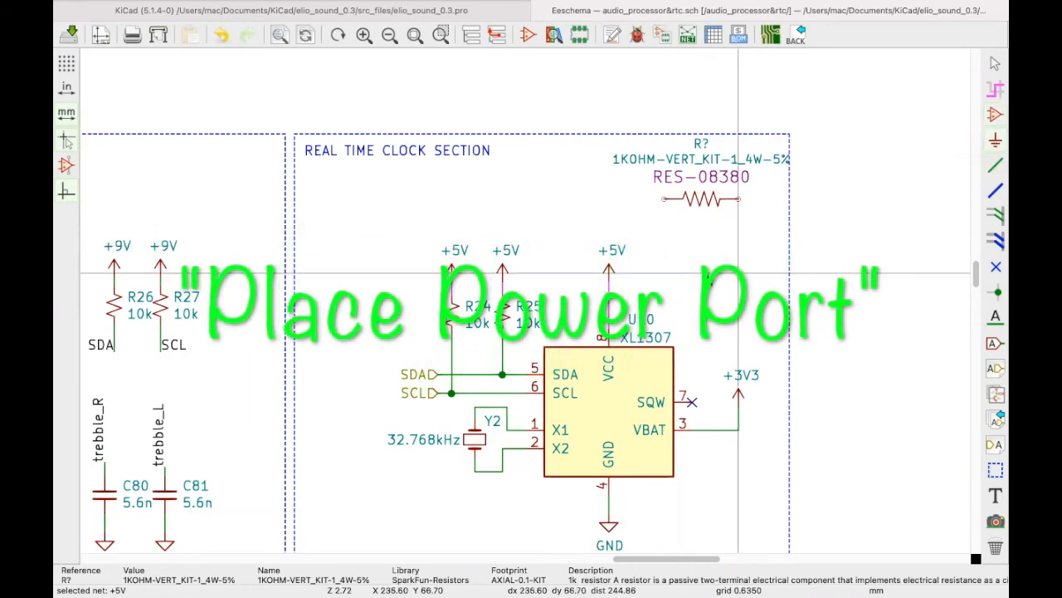
pyautogui.click(664, 299)
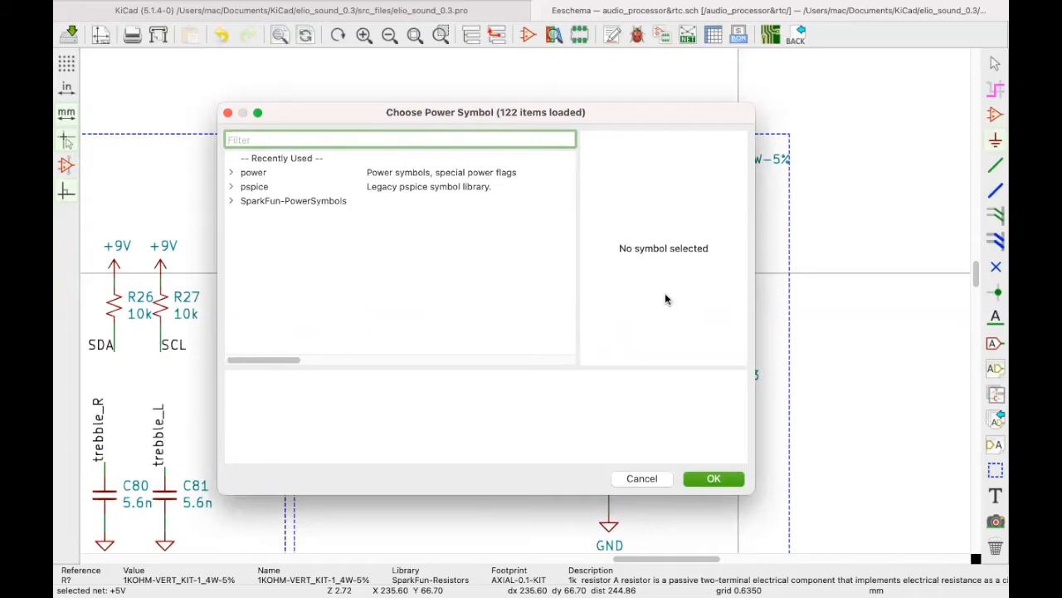
pyautogui.click(232, 173)
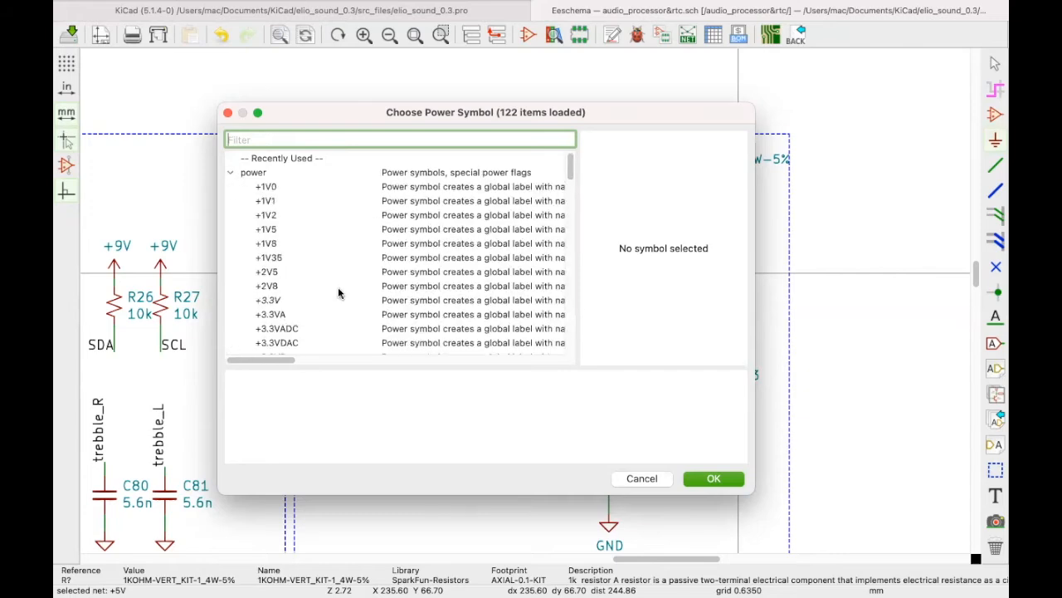
pyautogui.scroll(-5, 338, 291)
pyautogui.scroll(-5, 335, 274)
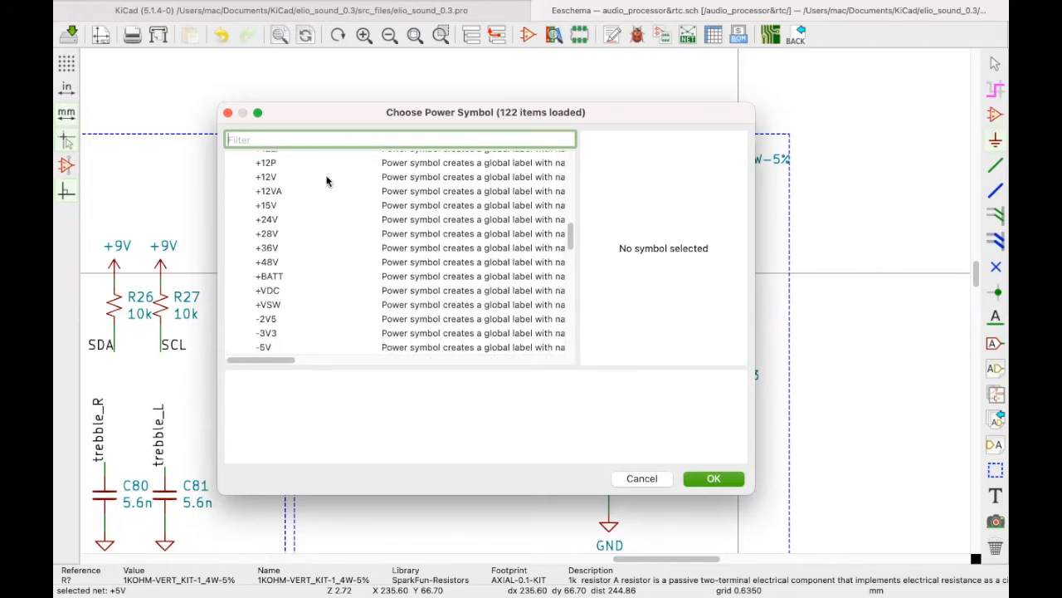
pyautogui.scroll(-10, 307, 249)
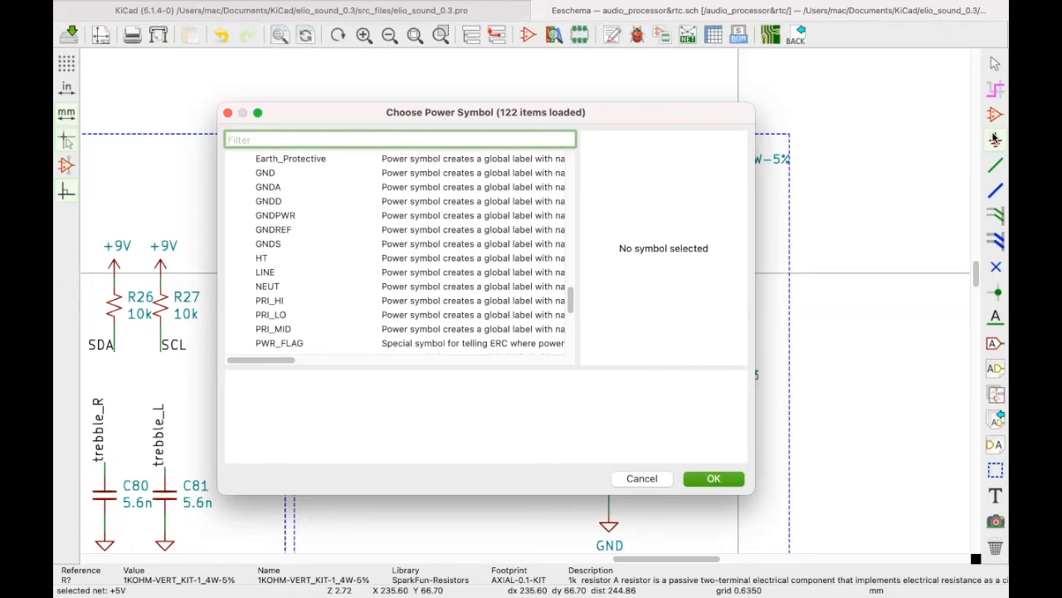
pyautogui.scroll(10, 319, 214)
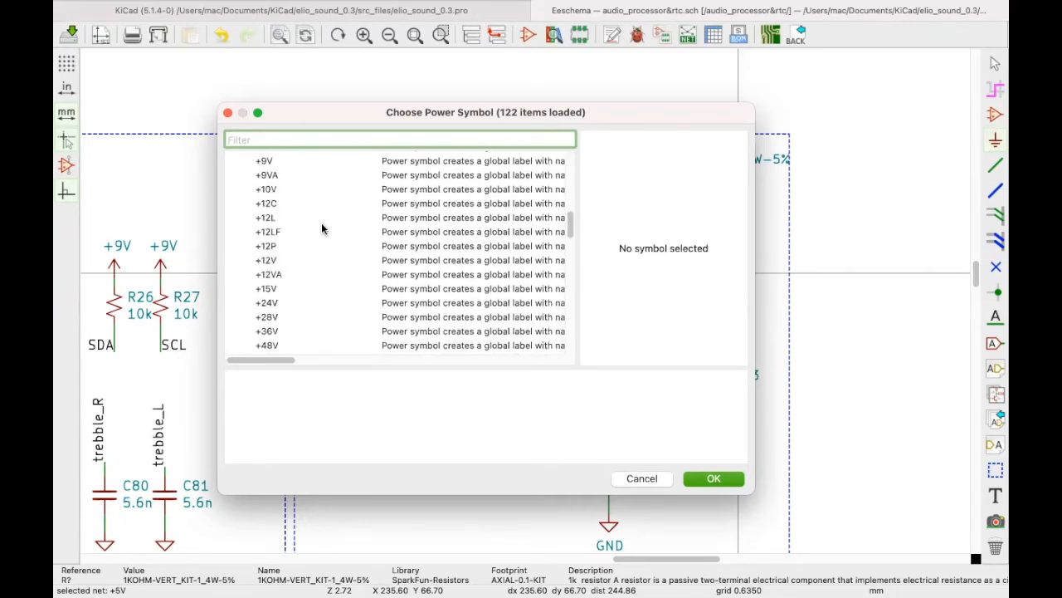
pyautogui.scroll(-1, 270, 299)
pyautogui.scroll(-5, 271, 303)
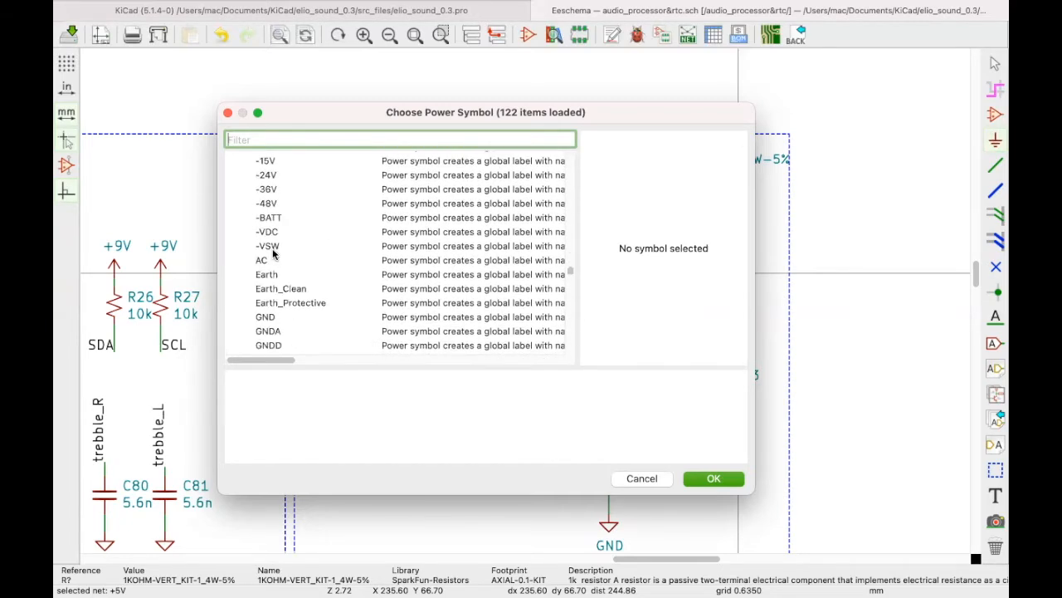
pyautogui.click(265, 315)
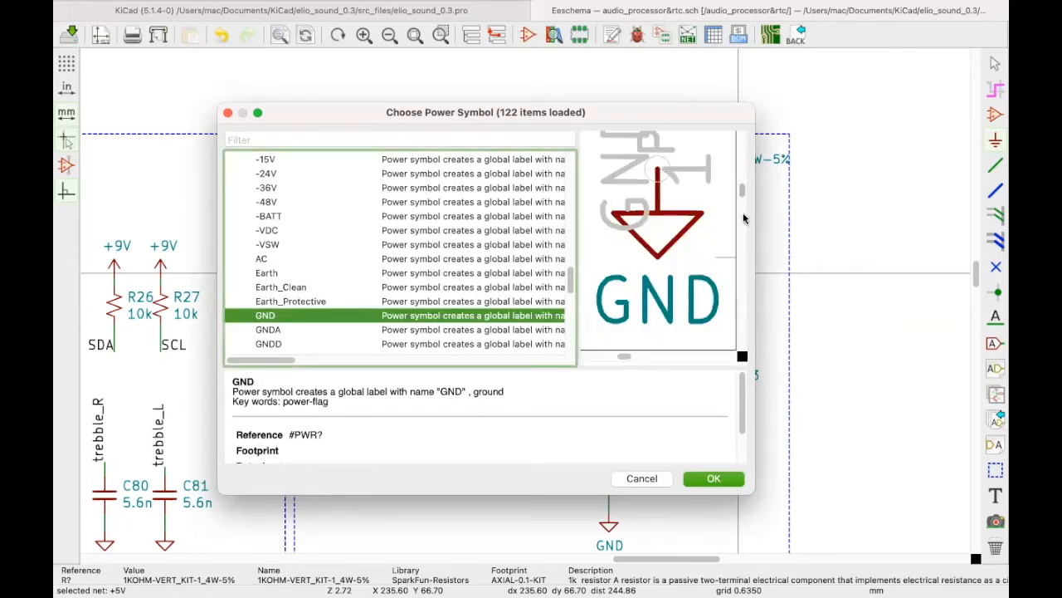
pyautogui.moveTo(871, 219); pyautogui.dragTo(871, 219)
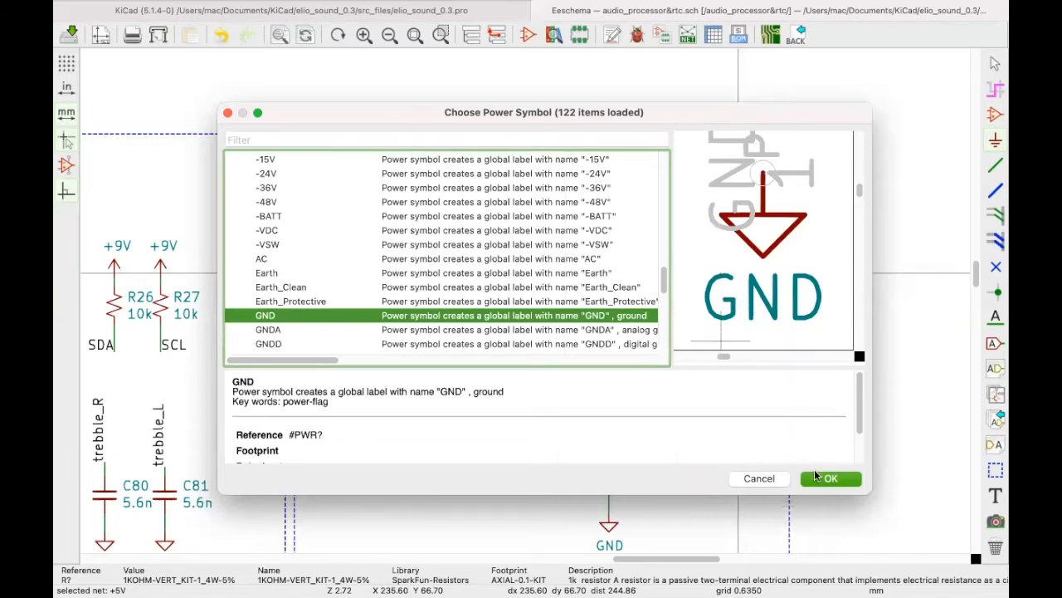
pyautogui.click(280, 274)
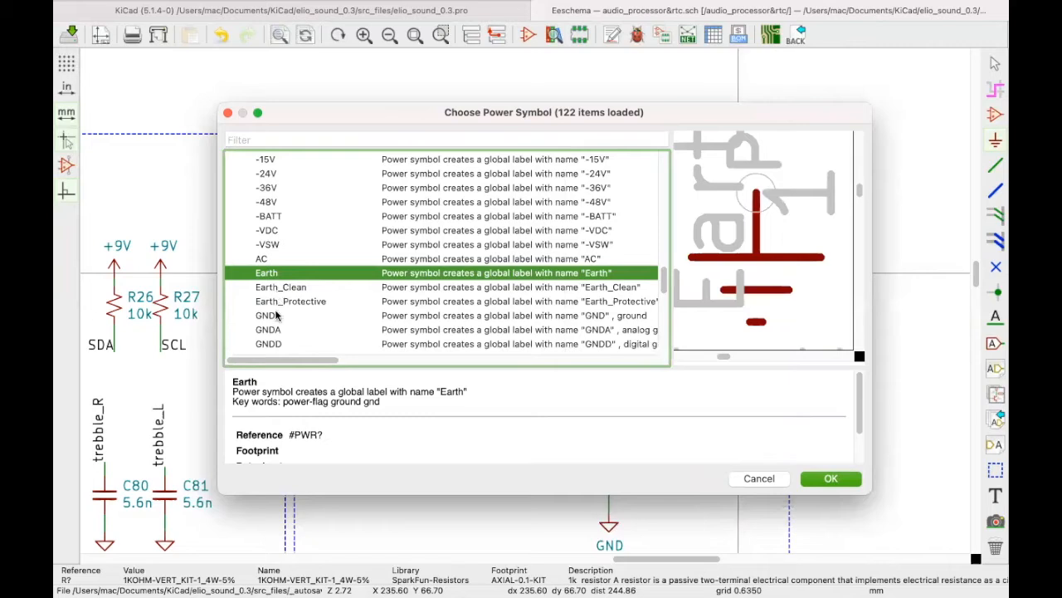
pyautogui.click(278, 316)
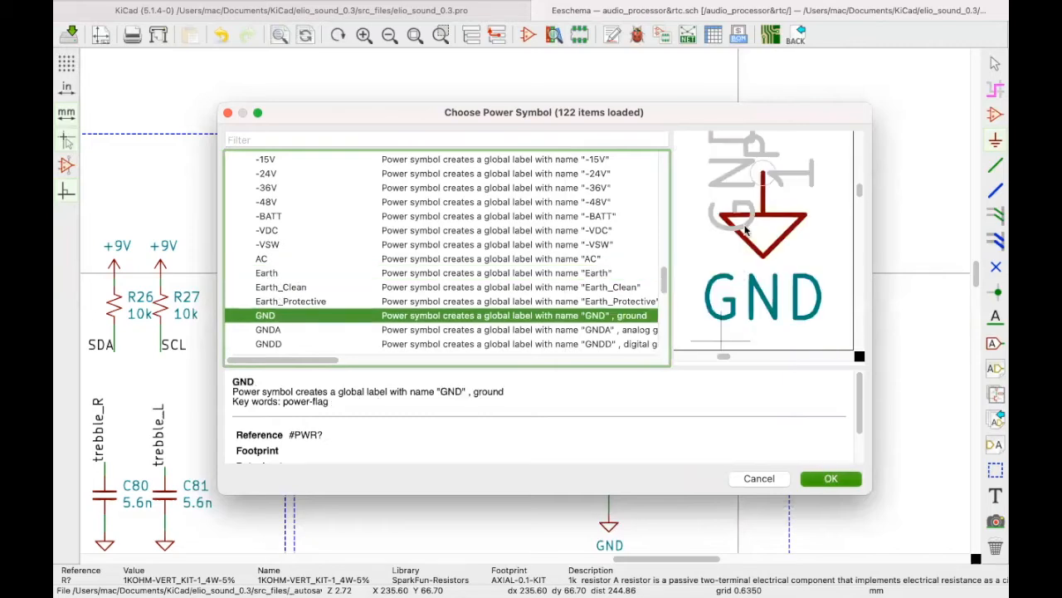
pyautogui.press('Return')
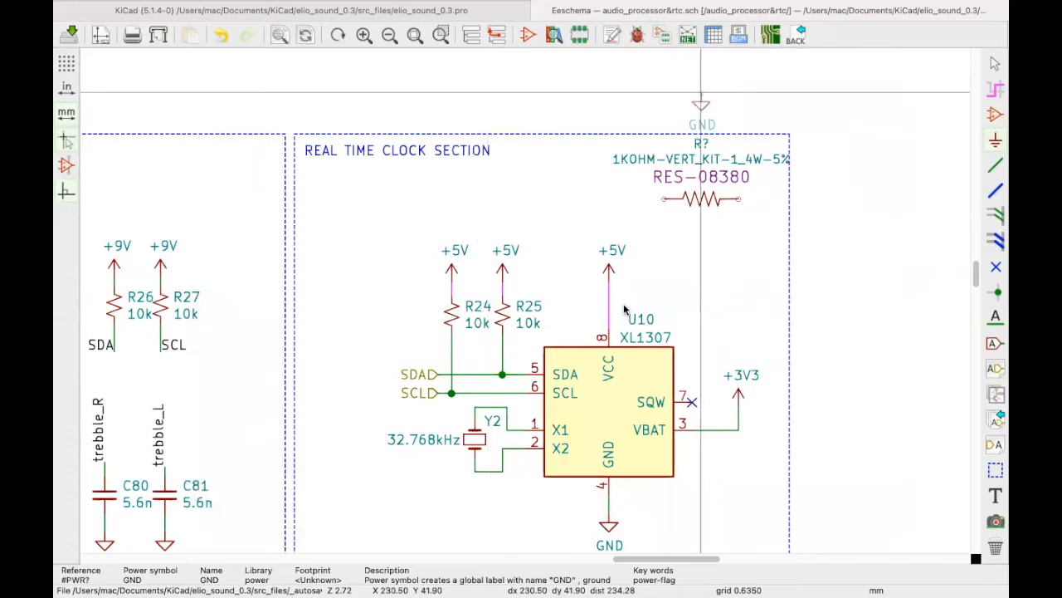
pyautogui.click(741, 234)
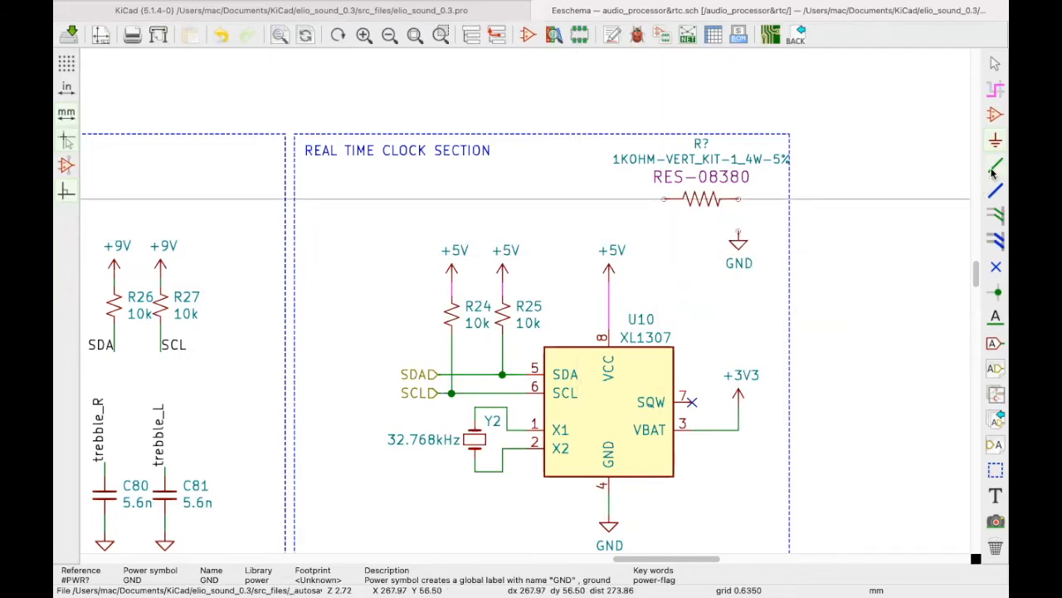
# Step: Wire the GND power port's pin straight up to the right end of the 1KOHM-VERT_KIT-1_4W-5% resistor
pyautogui.scroll(3, 531, 303)
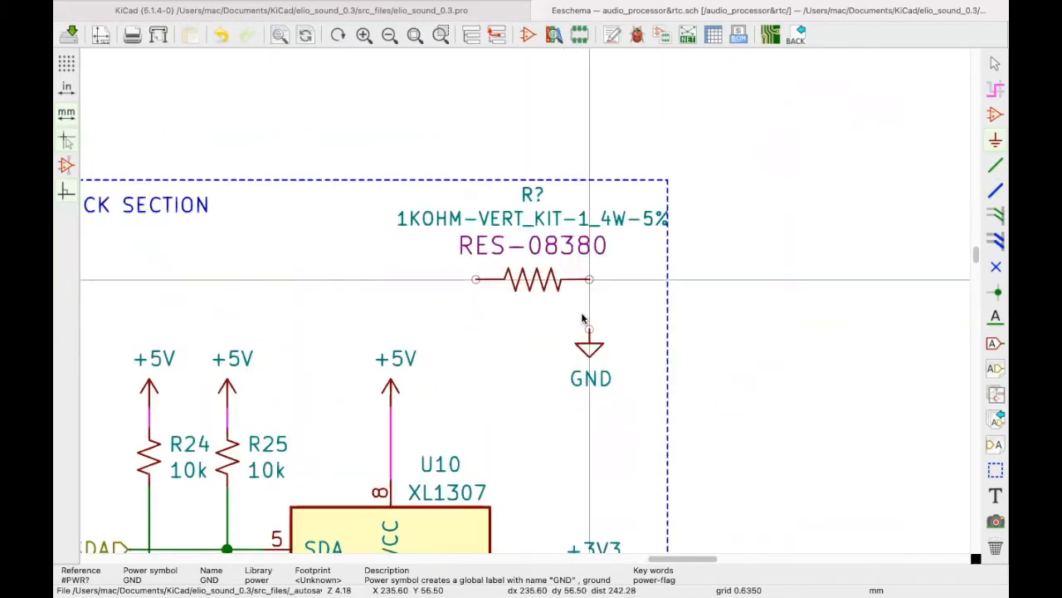
pyautogui.click(993, 169)
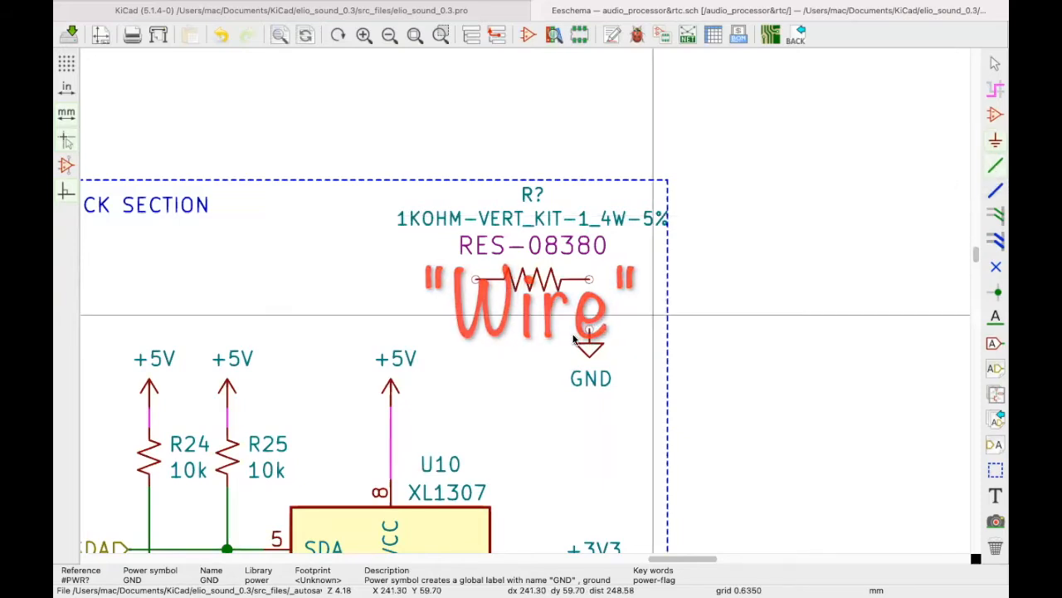
pyautogui.scroll(5, 581, 332)
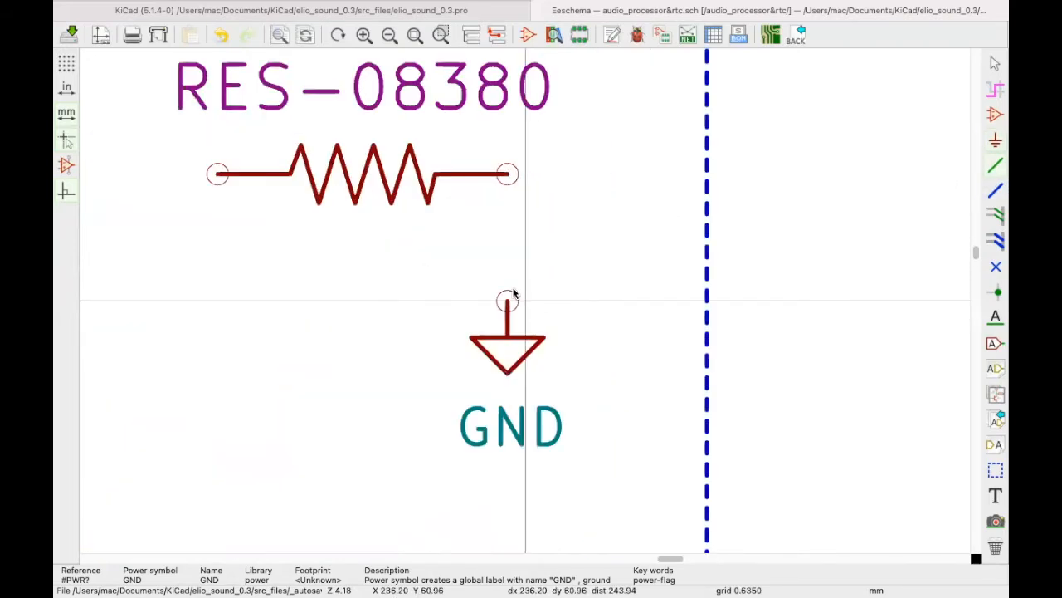
pyautogui.click(504, 296)
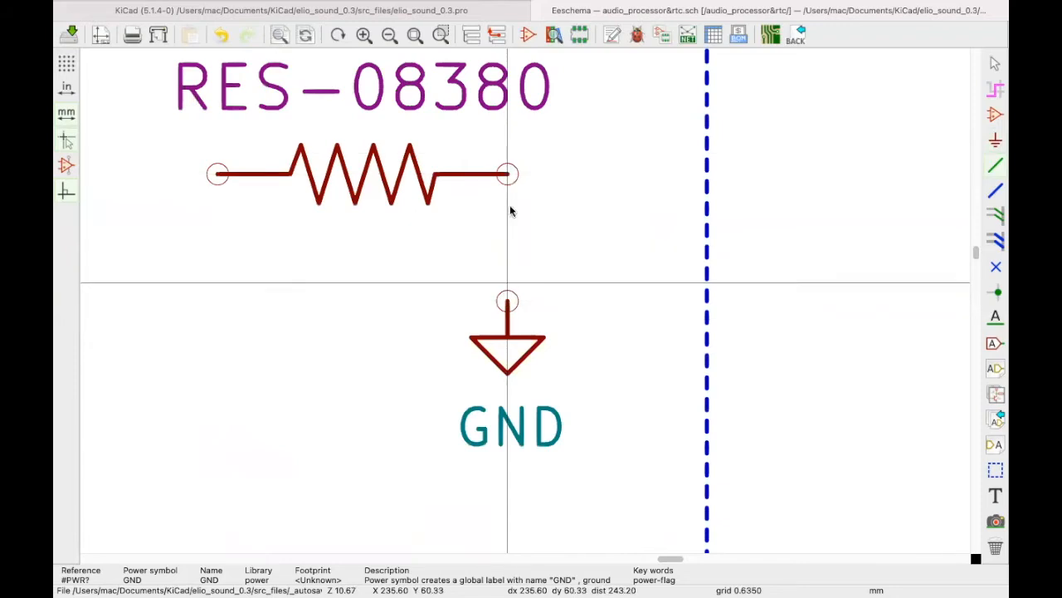
pyautogui.click(508, 175)
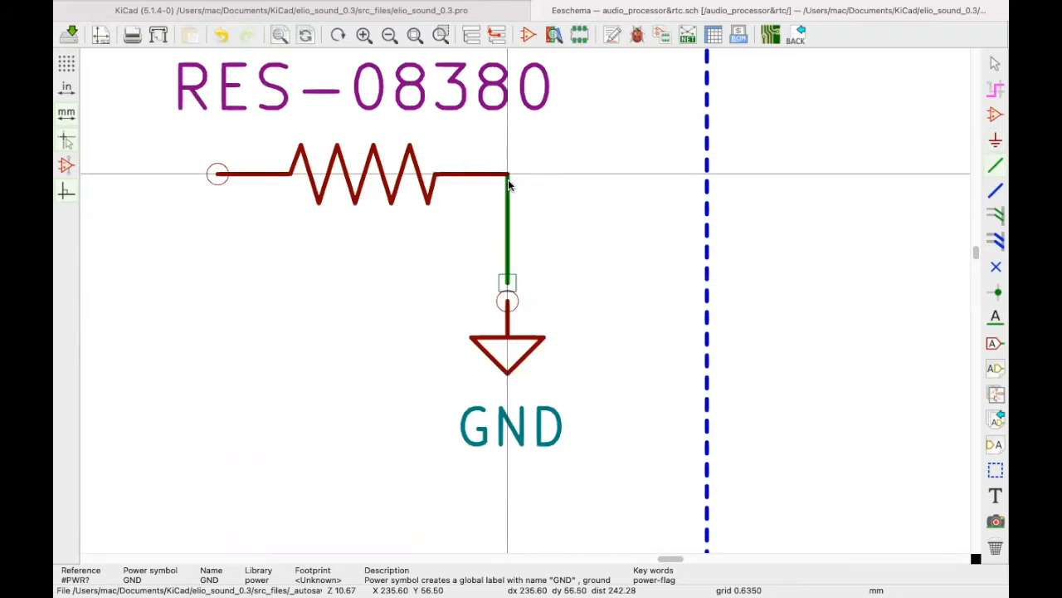
pyautogui.click(507, 291)
# Step: Draw a stair-shaped wire from the resistor's left end down toward the lower right, ending free to the lower left of the GND port
pyautogui.click(217, 174)
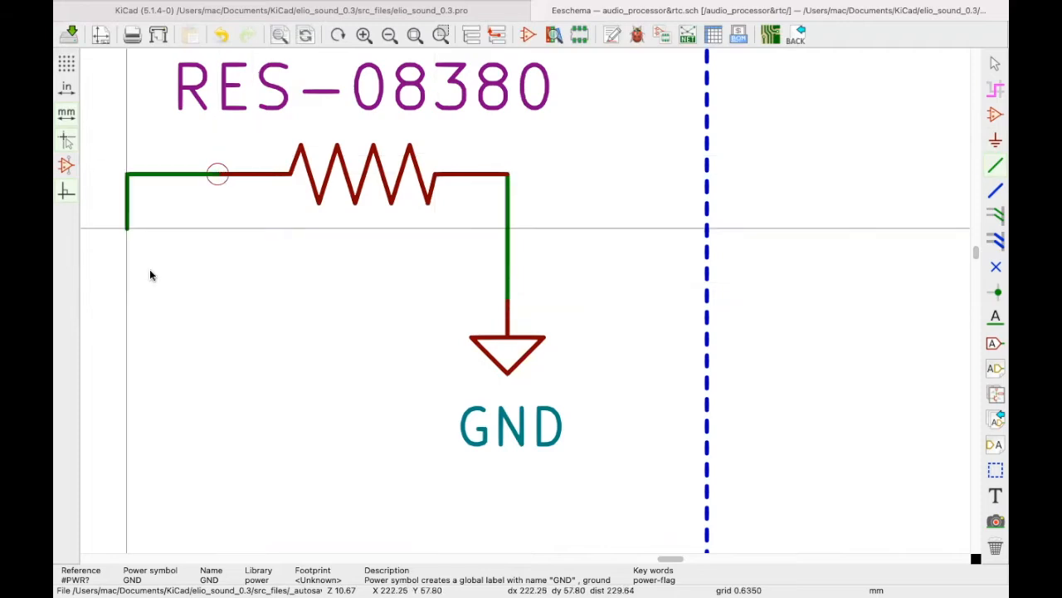
pyautogui.click(144, 318)
pyautogui.click(199, 428)
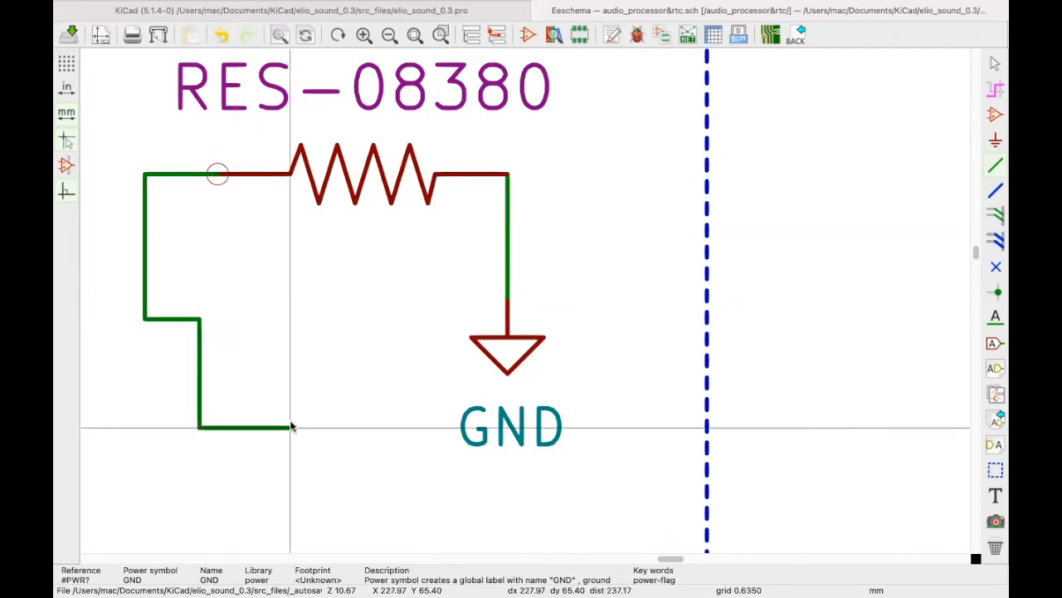
pyautogui.click(290, 484)
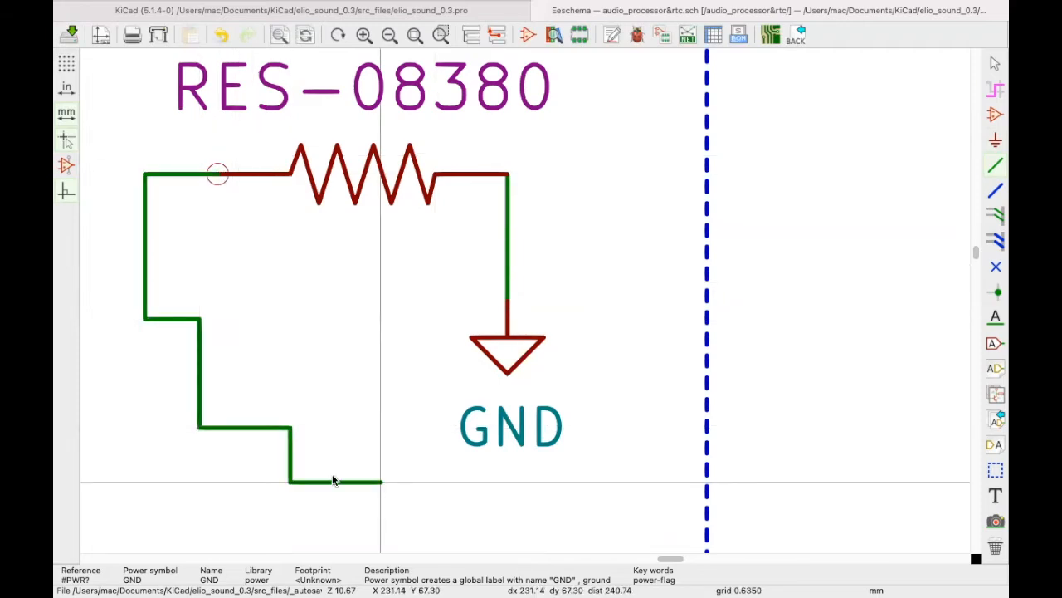
pyautogui.scroll(-1, 334, 482)
pyautogui.doubleClick(381, 525)
pyautogui.scroll(-2, 576, 330)
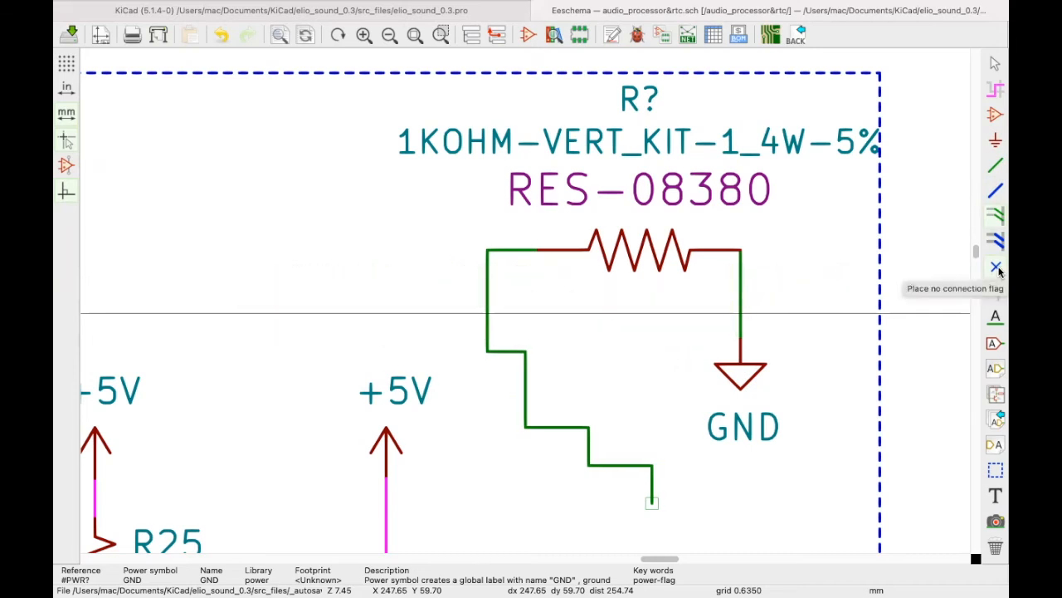
# Step: Place a no-connect flag in the empty space just right of U10's pin 7 (SQW) and delete it
pyautogui.scroll(-5, 523, 304)
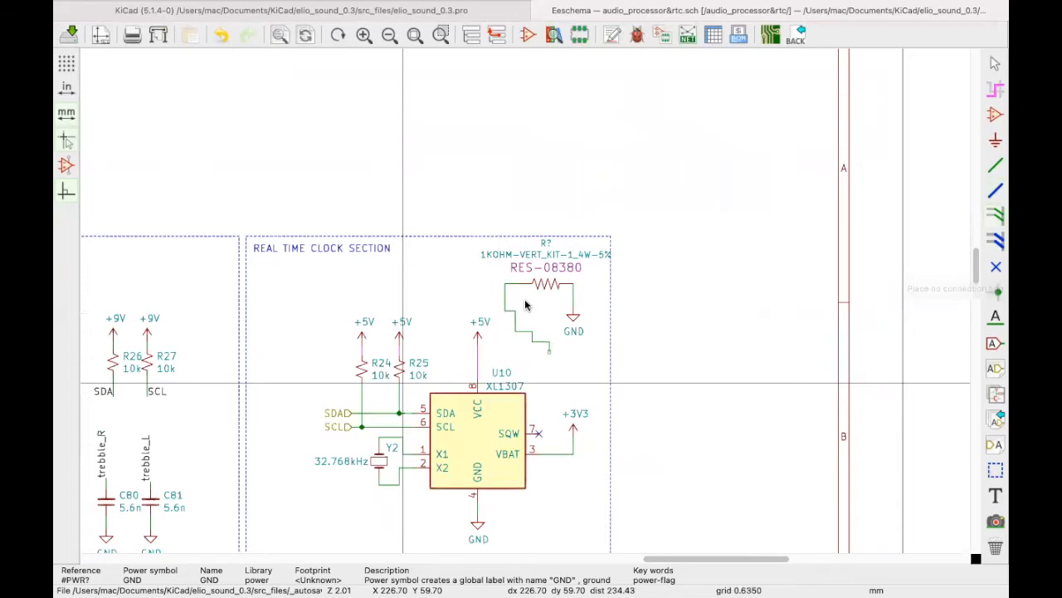
pyautogui.scroll(5, 526, 306)
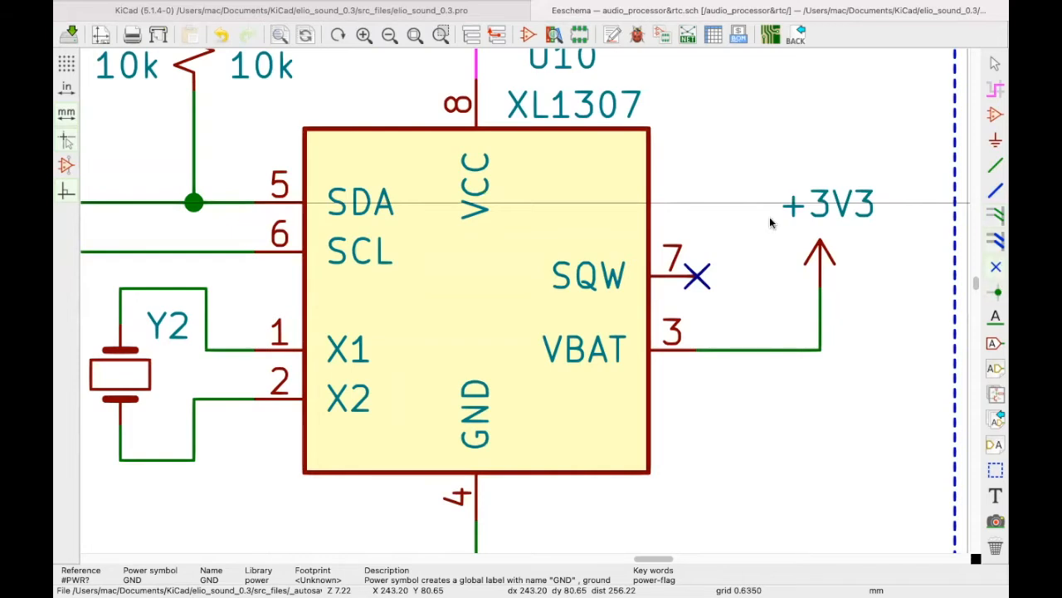
pyautogui.click(746, 276)
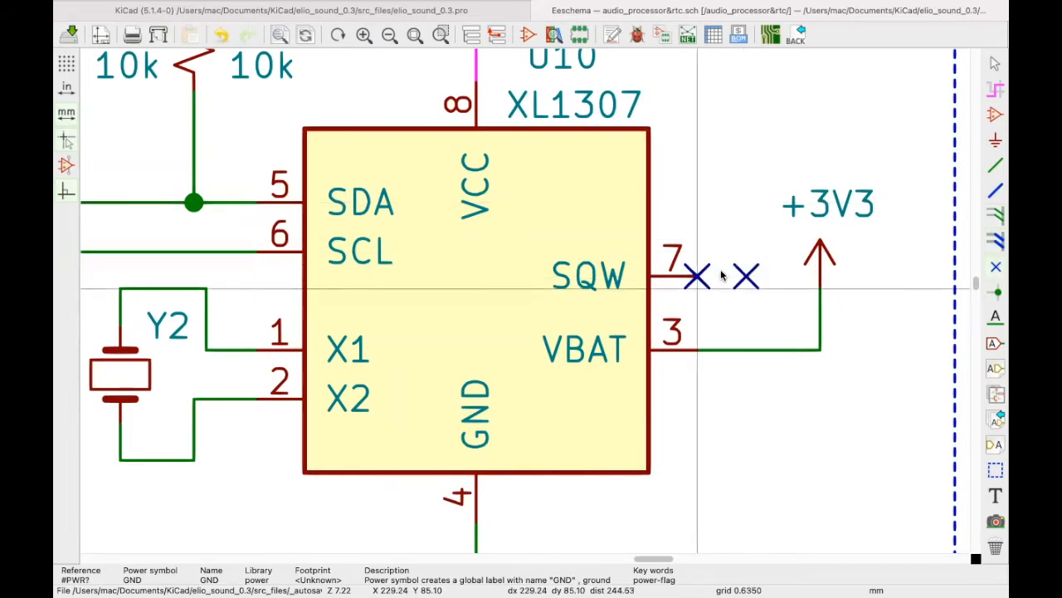
pyautogui.click(996, 548)
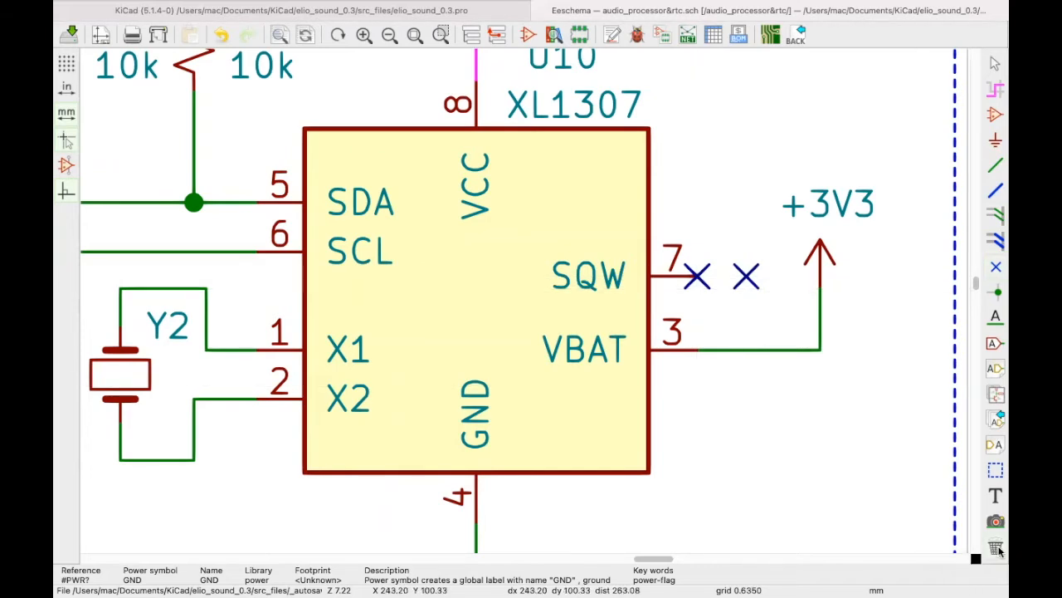
pyautogui.click(746, 279)
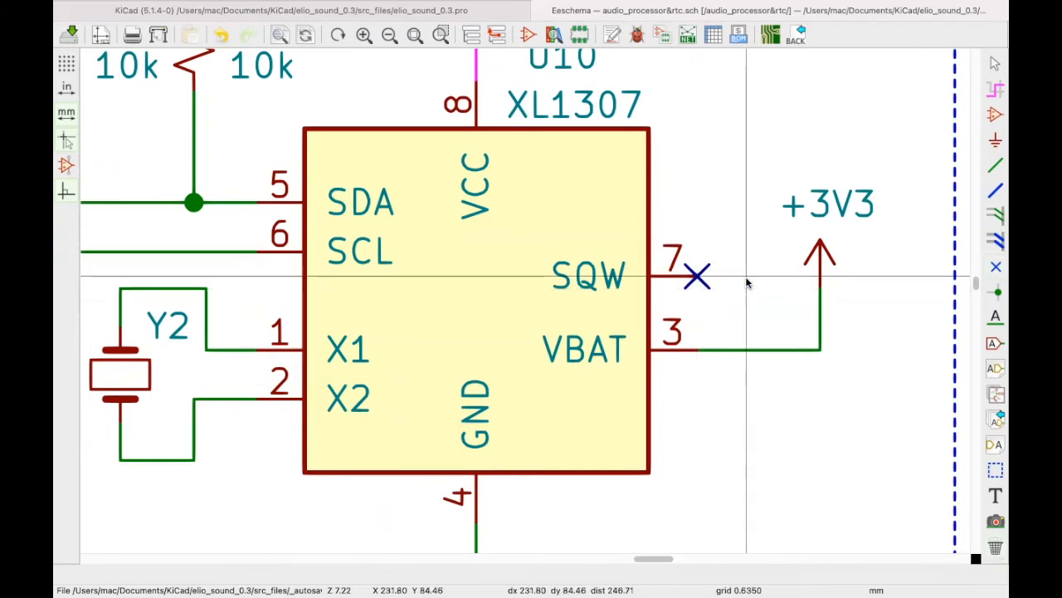
# Step: Delete the no-connect flag attached to pin 7 (SQW) of U10
pyautogui.click(698, 277)
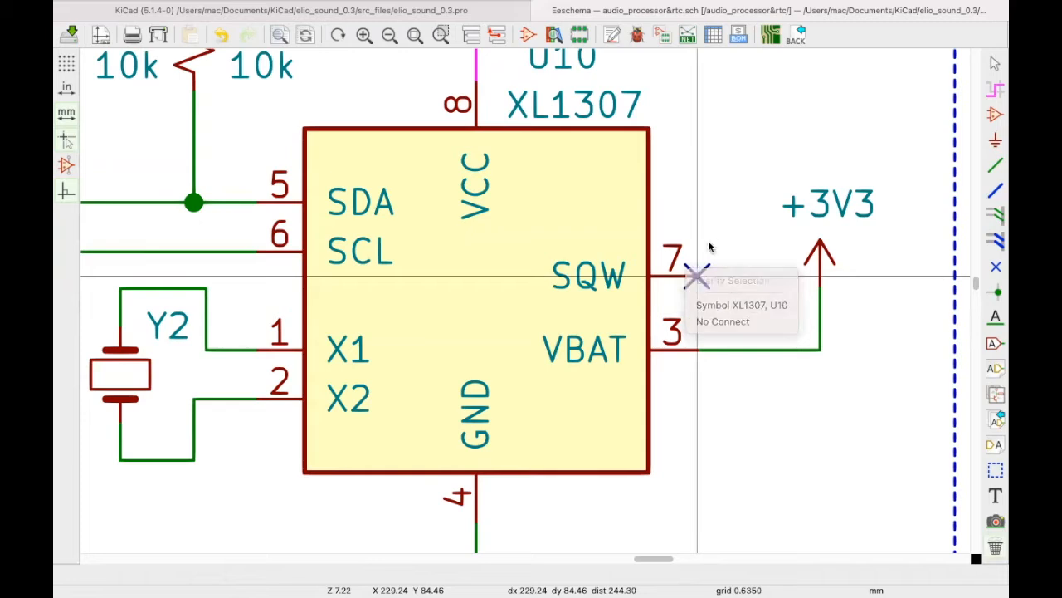
pyautogui.click(694, 277)
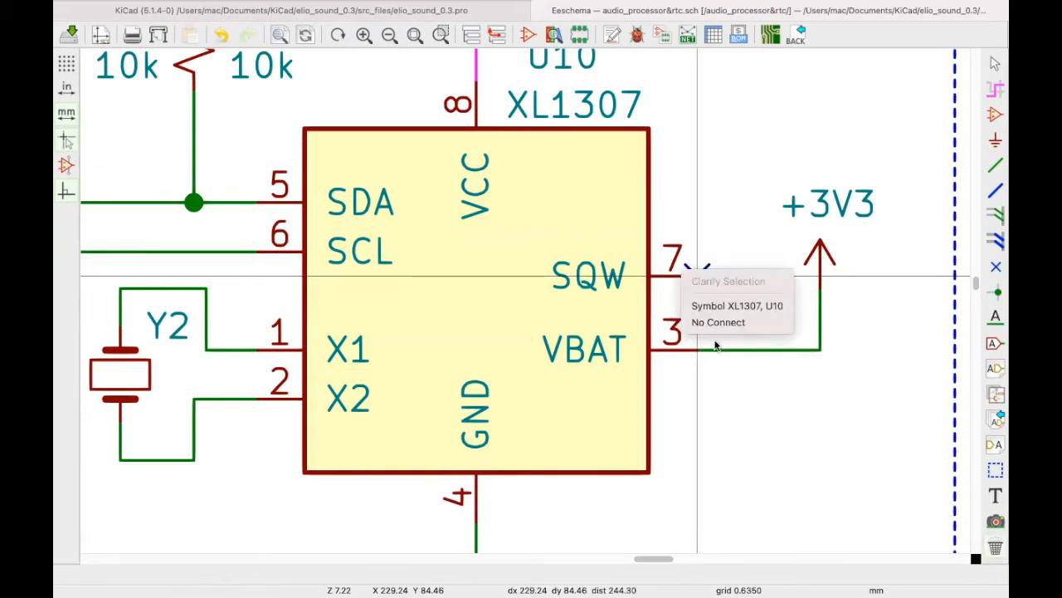
pyautogui.click(741, 320)
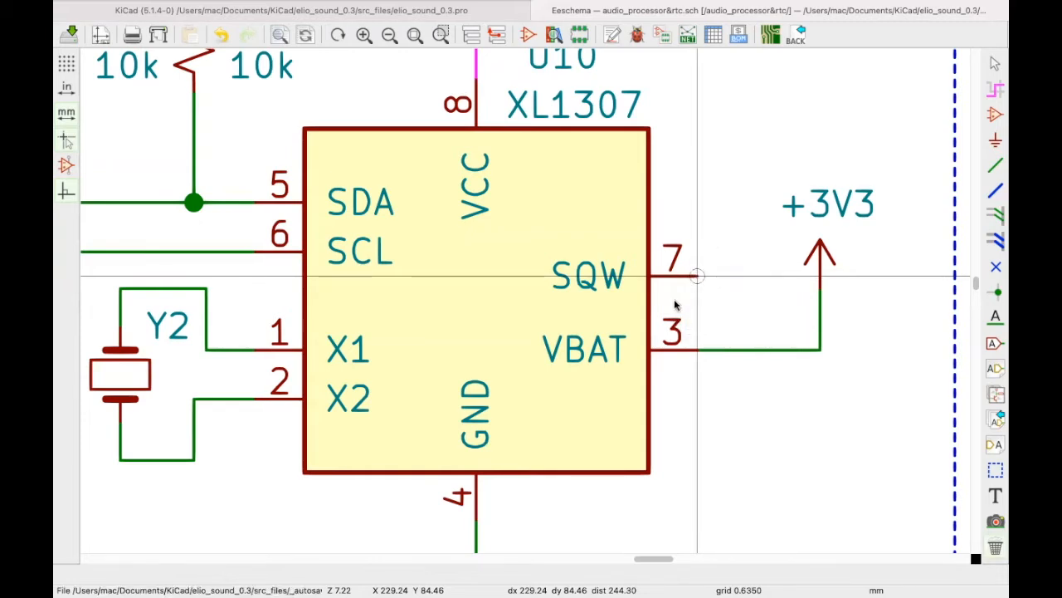
# Step: Place a no-connect flag on pin 7 (SQW) of U10 and undo that placement
pyautogui.click(997, 266)
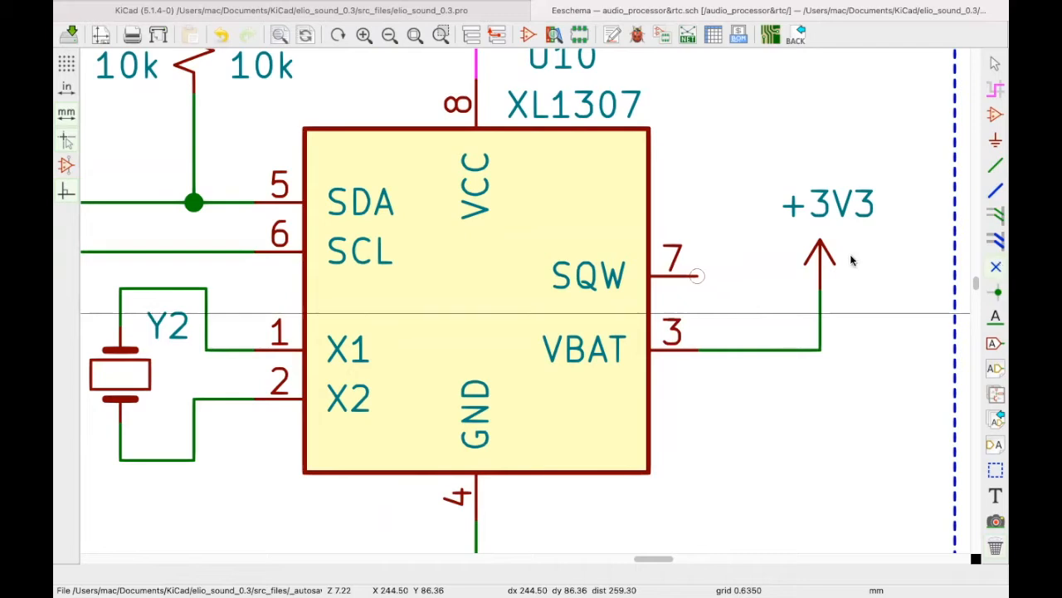
pyautogui.click(696, 278)
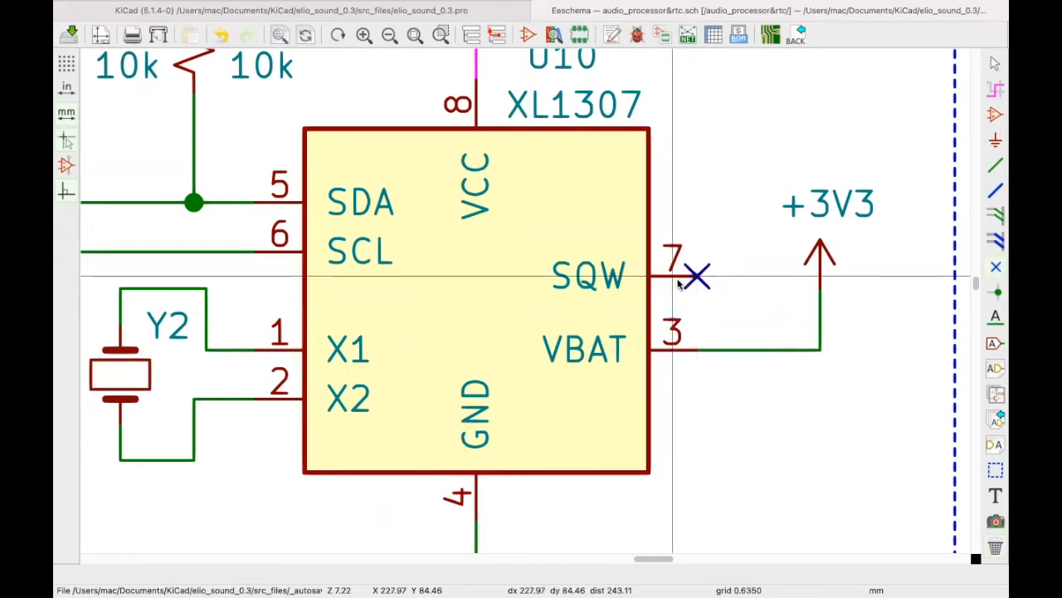
pyautogui.hotkey('ctrl', 'z')
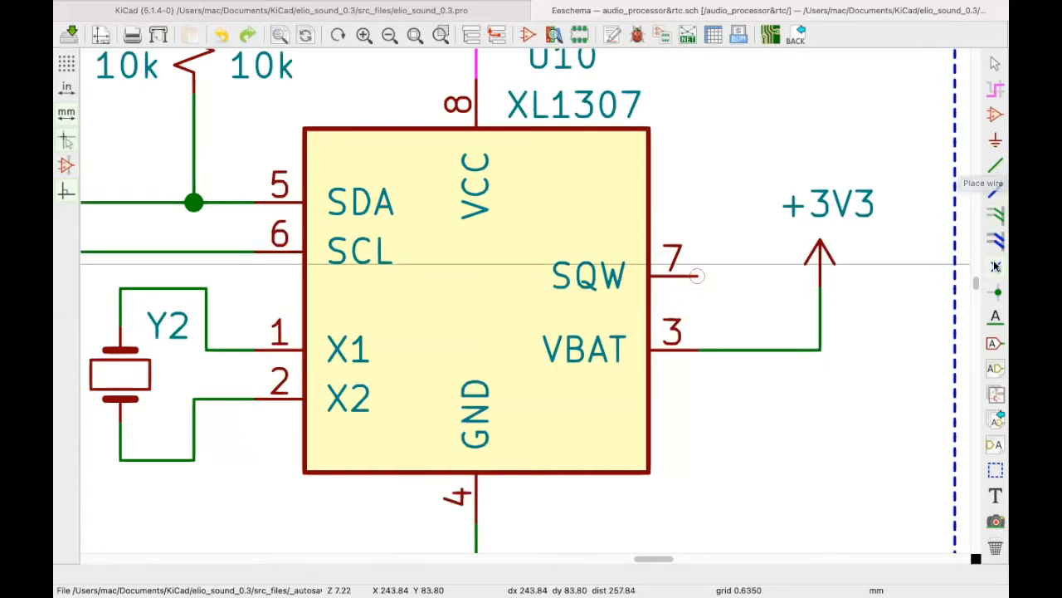
# Step: Place a no-connect flag on U10's pin 7 (SQW) and another in the empty space just left of and above the +3V3 label
pyautogui.press('q')
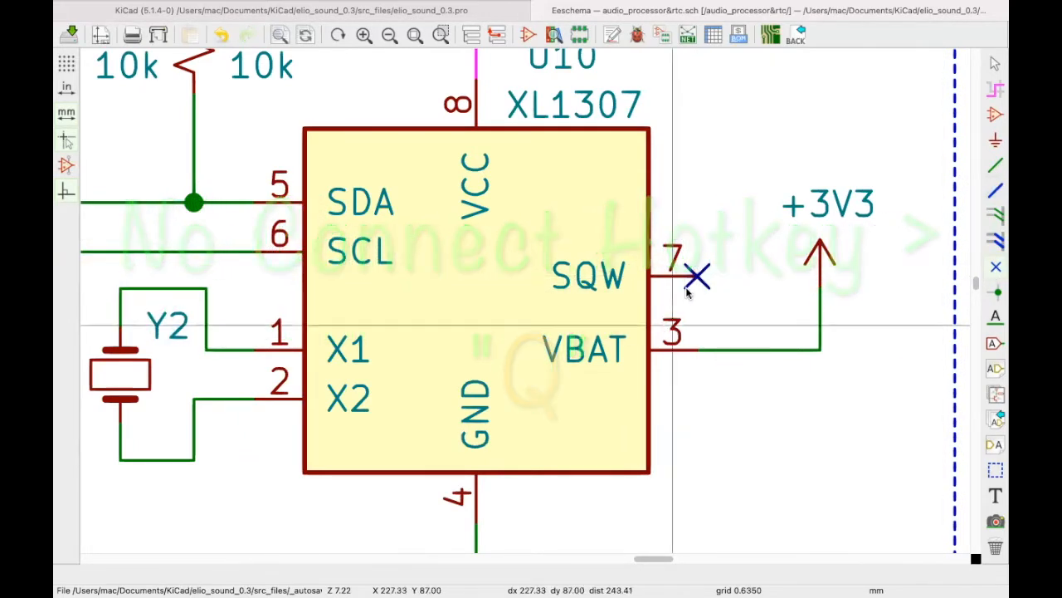
pyautogui.click(747, 176)
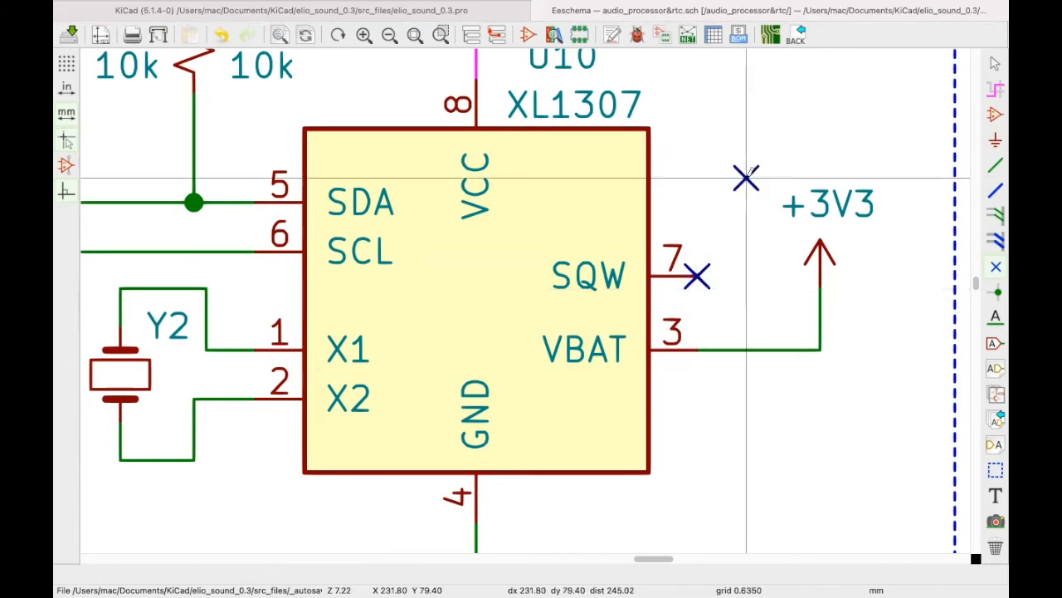
# Step: Place five more no-connect flags scattered through the empty space between U10's name and the section border, above the +3V3 label
pyautogui.click(734, 114)
pyautogui.scroll(-1, 656, 177)
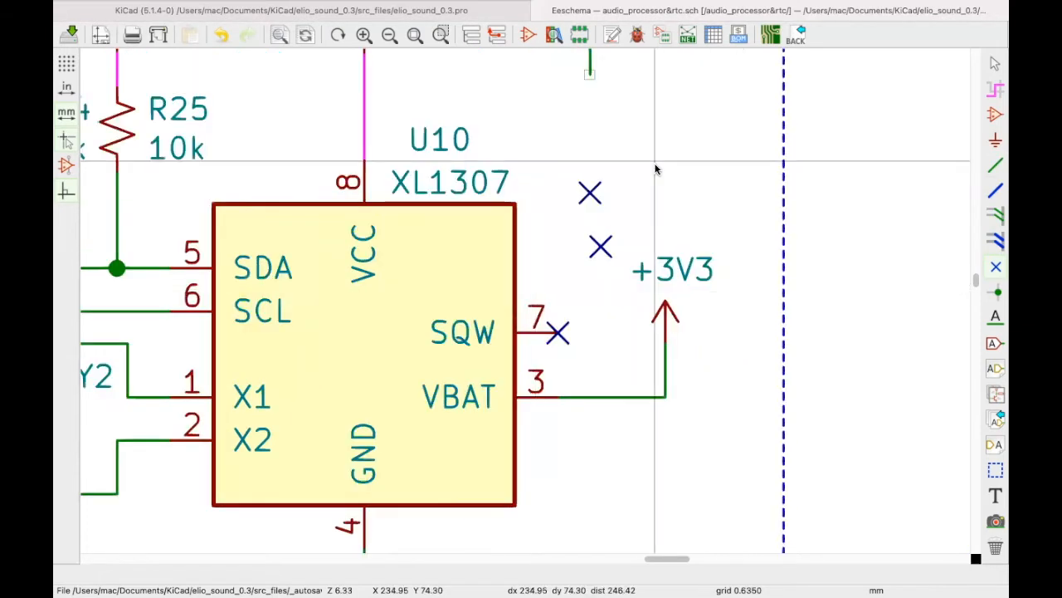
pyautogui.click(654, 172)
pyautogui.click(547, 139)
pyautogui.click(654, 128)
pyautogui.click(697, 203)
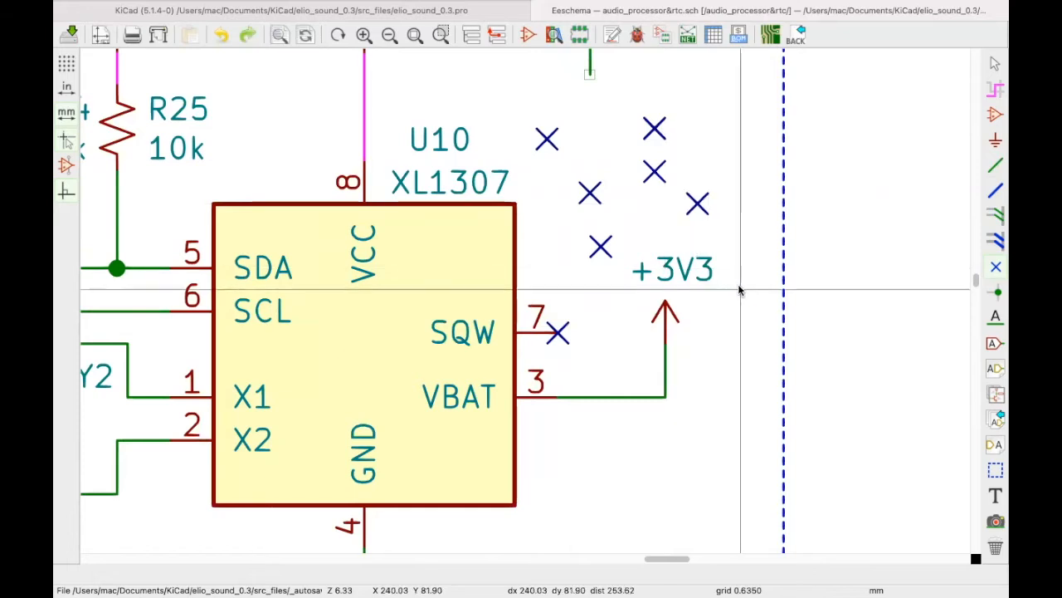
# Step: Undo the six no-connect flag placements in the empty space above the +3V3 label, keeping the flag on U10's pin 7
pyautogui.press('super+z')
pyautogui.press('super+z')
pyautogui.press('super+z')
pyautogui.press('super+z')
pyautogui.press('super+z')
pyautogui.press('super+z')
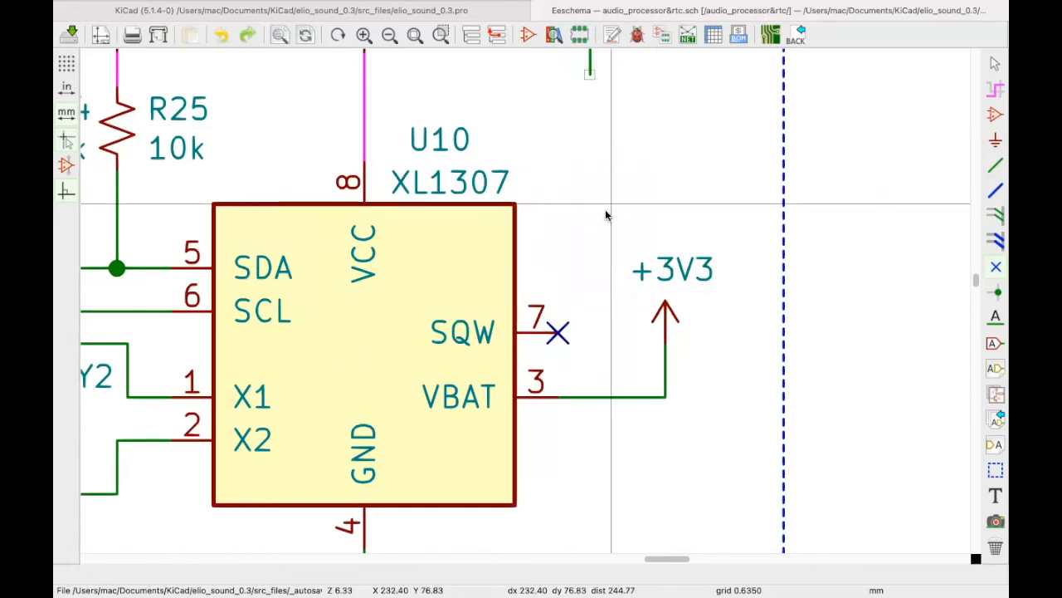
pyautogui.scroll(-5, 605, 209)
pyautogui.scroll(5, 428, 165)
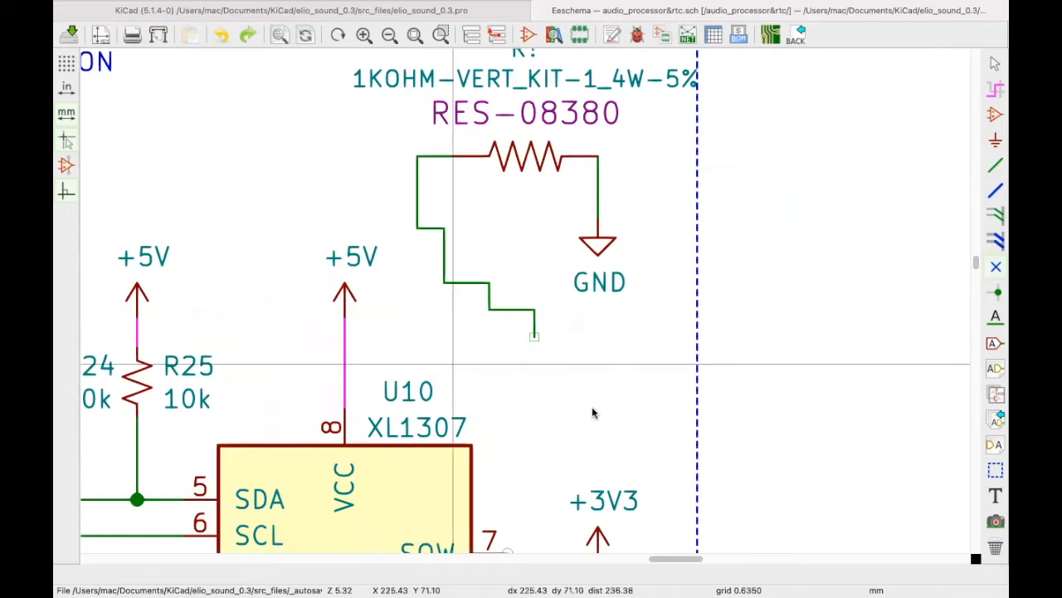
pyautogui.press('w')
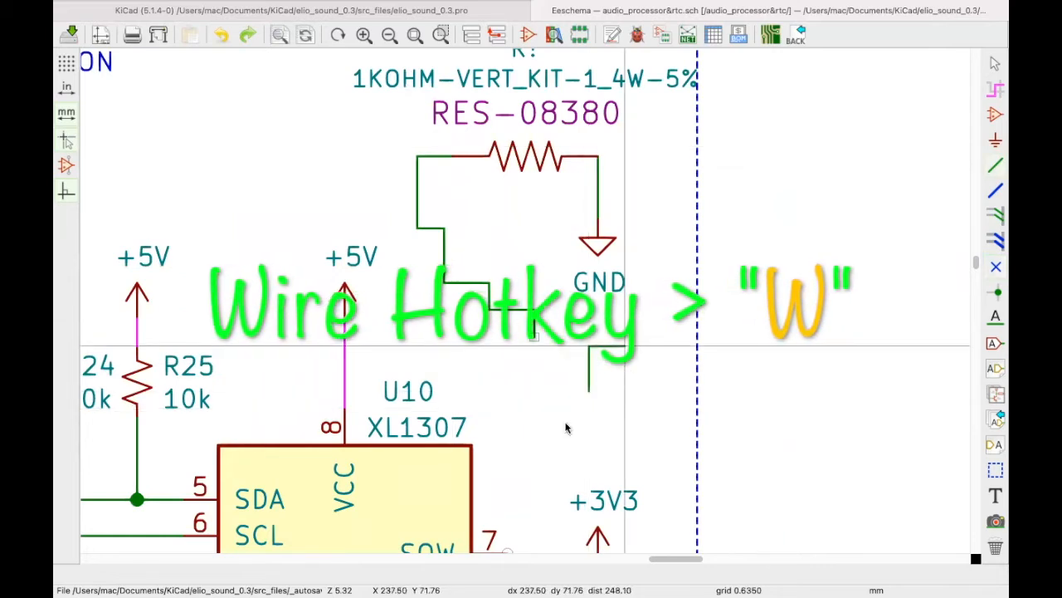
pyautogui.press('Escape')
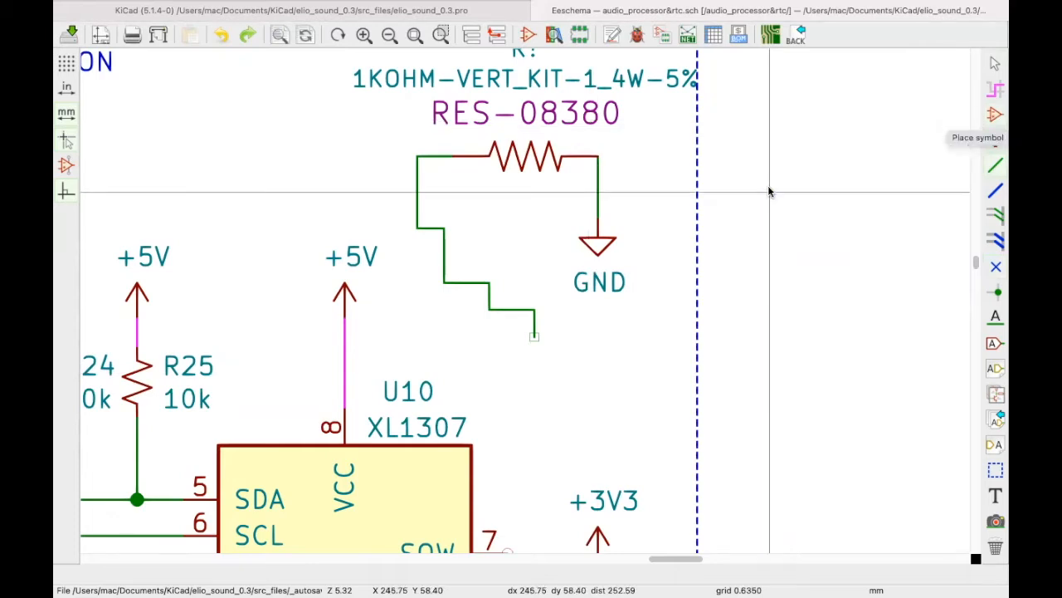
pyautogui.scroll(-1, 763, 190)
pyautogui.scroll(1, 525, 306)
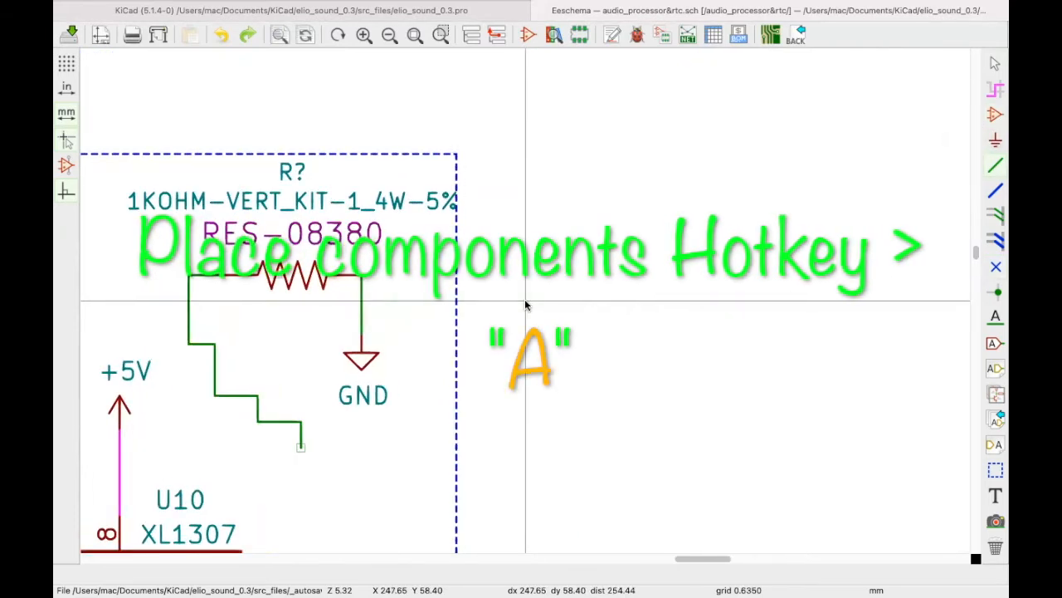
pyautogui.press('a')
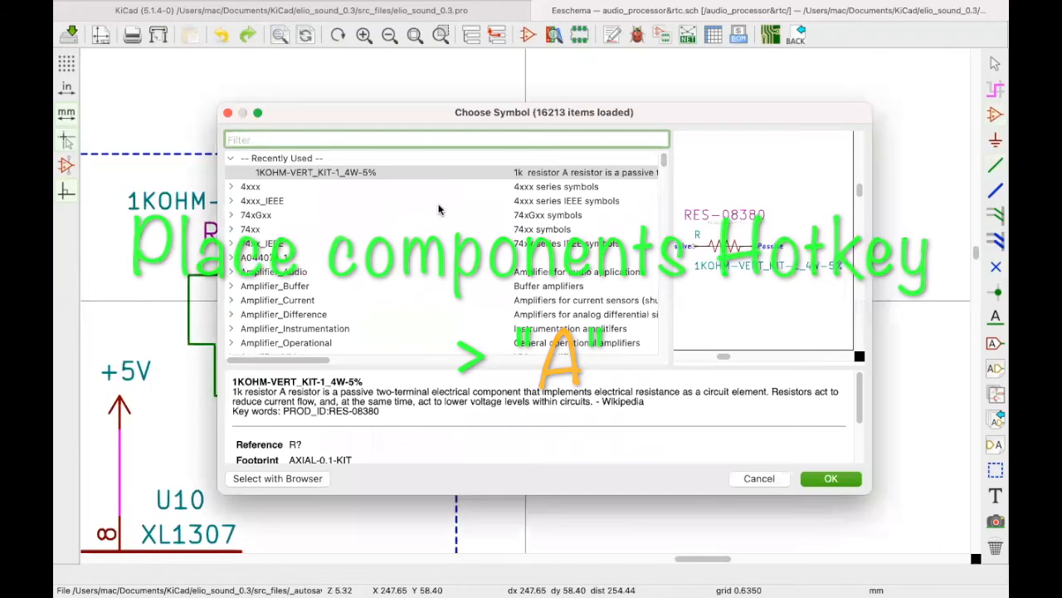
pyautogui.press('Escape')
pyautogui.scroll(-1, 759, 327)
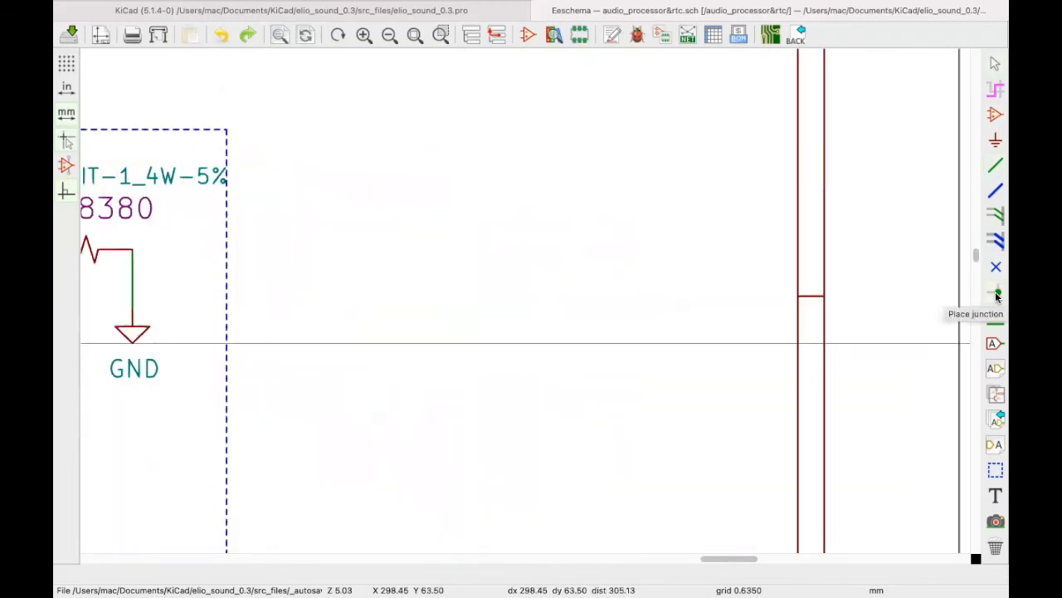
# Step: Place three junctions on the stepped wire of the RES-08380 resistor, one on each of its first three vertical segments
pyautogui.scroll(-3, 524, 304)
pyautogui.scroll(3, 524, 304)
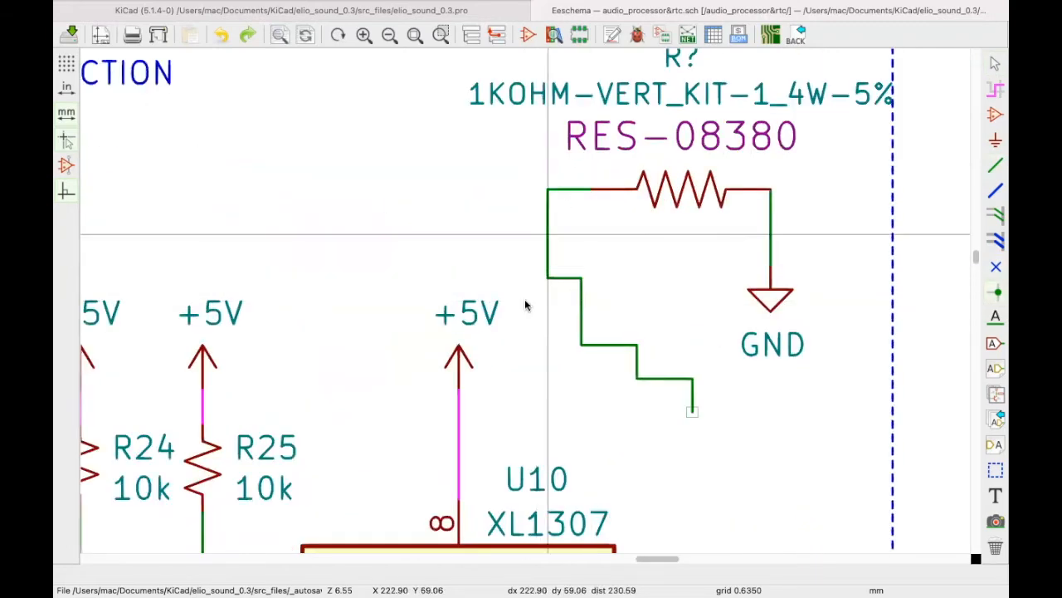
pyautogui.scroll(2, 524, 303)
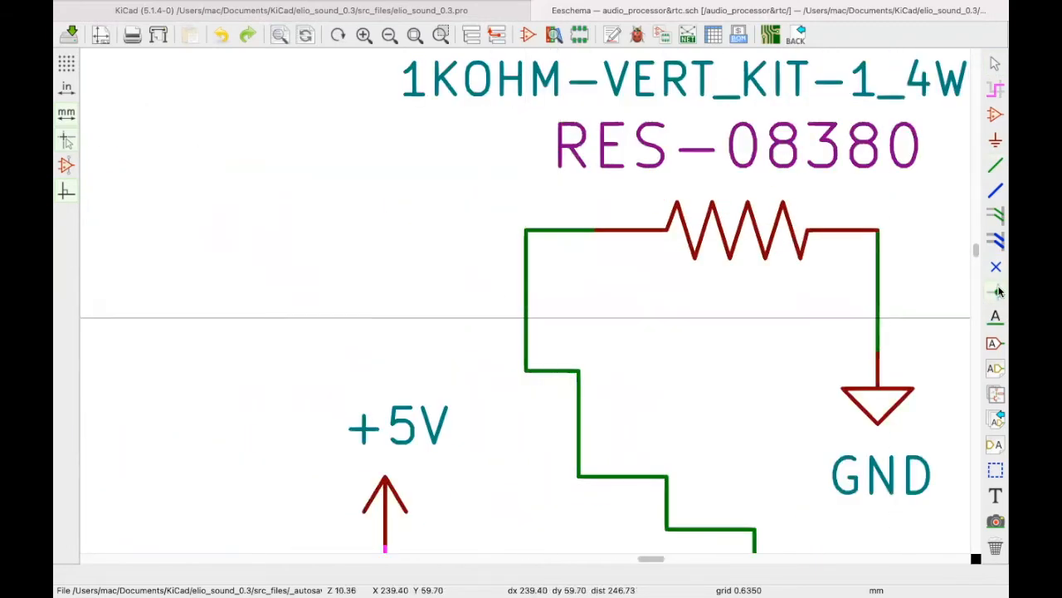
pyautogui.press('j')
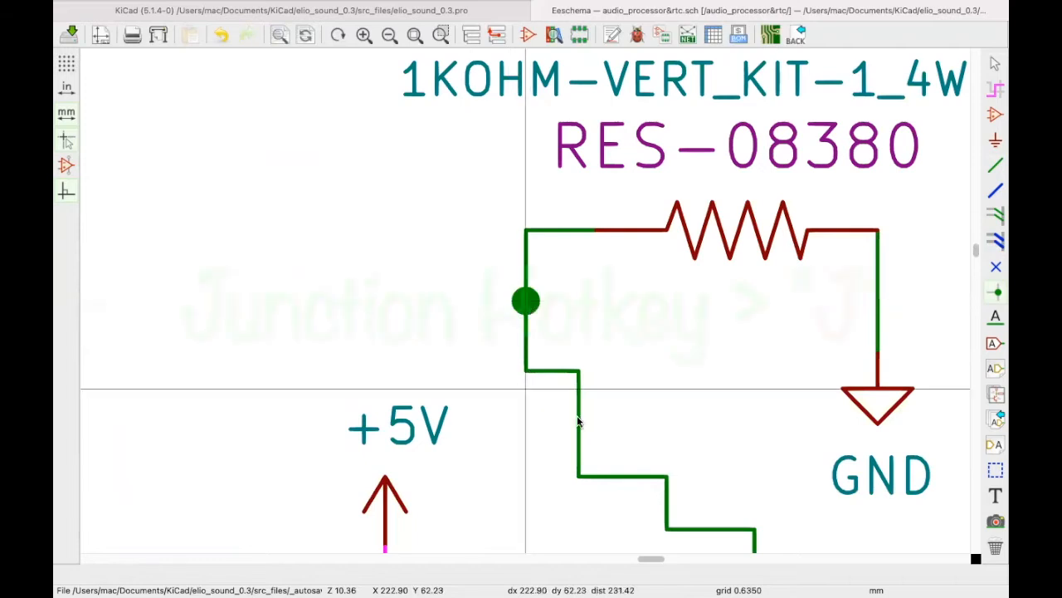
pyautogui.press('j')
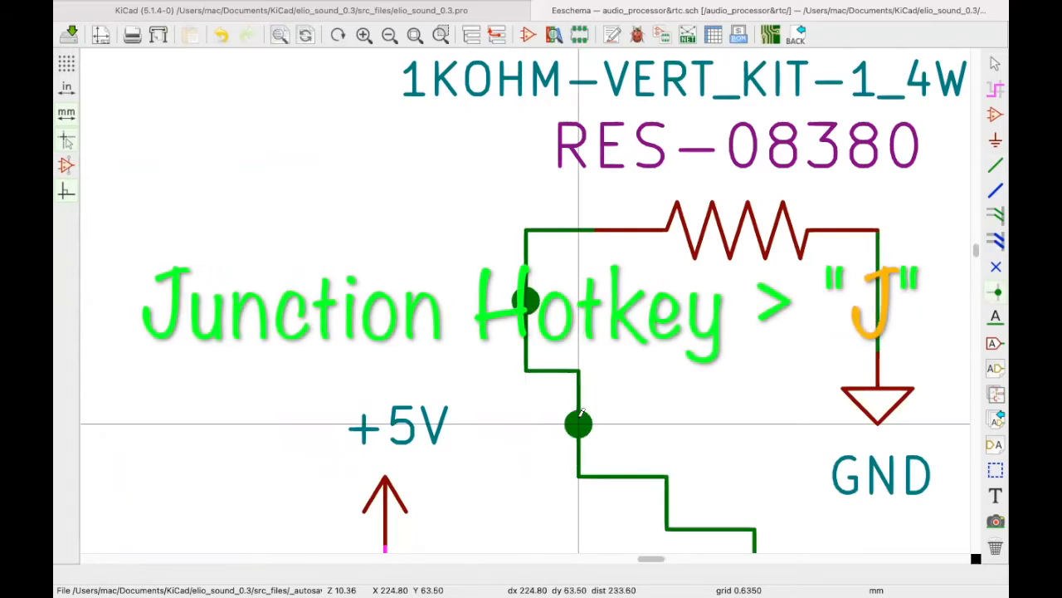
pyautogui.press('j')
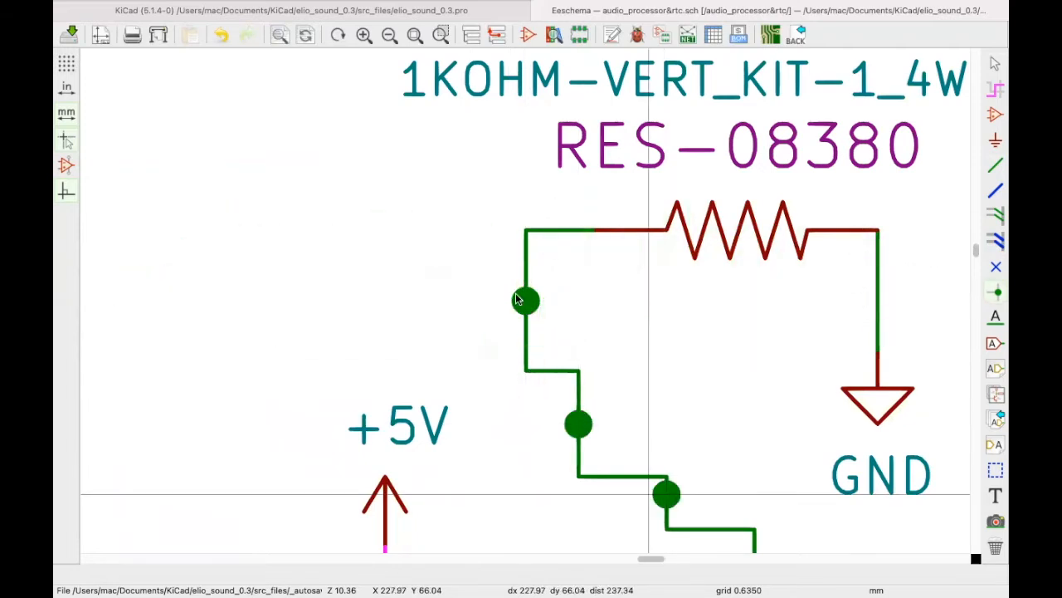
pyautogui.moveTo(514, 305); pyautogui.dragTo(513, 305)
pyautogui.press('Escape')
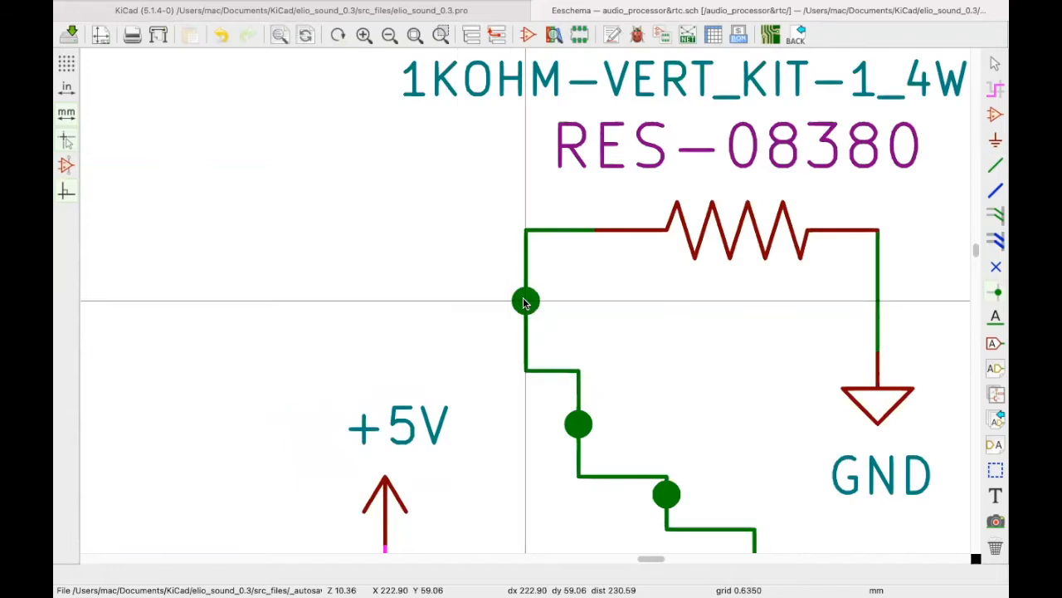
# Step: Draw a horizontal wire about 10 mm long leftward from the topmost junction on the stepped wire
pyautogui.press('w')
pyautogui.doubleClick(248, 302)
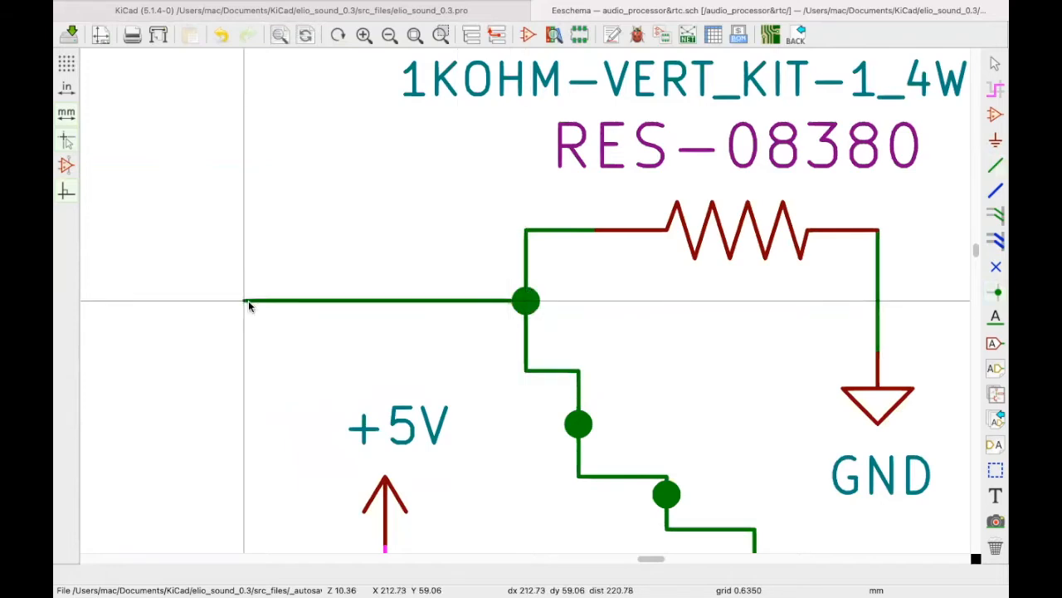
pyautogui.scroll(-3, 525, 494)
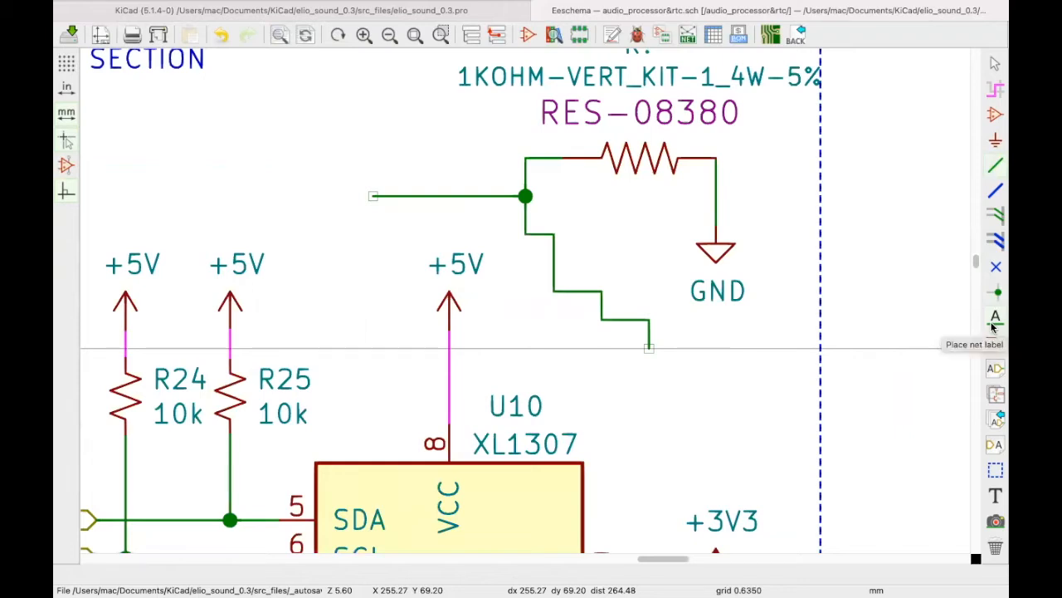
# Step: Wire U11's pin 22 (SDA) to the wire end below R26 and its pin 21 (SCL) to the wire end below R27
pyautogui.scroll(-3, 453, 379)
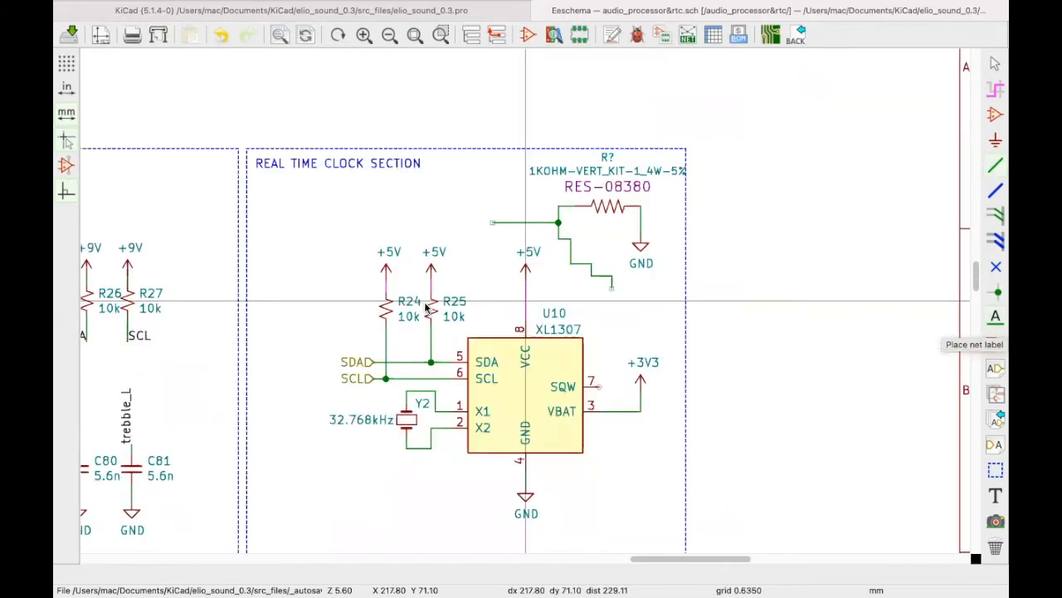
pyautogui.scroll(2, 341, 446)
pyautogui.scroll(-2, 337, 413)
pyautogui.scroll(2, 527, 197)
pyautogui.scroll(-2, 527, 197)
pyautogui.scroll(2, 527, 197)
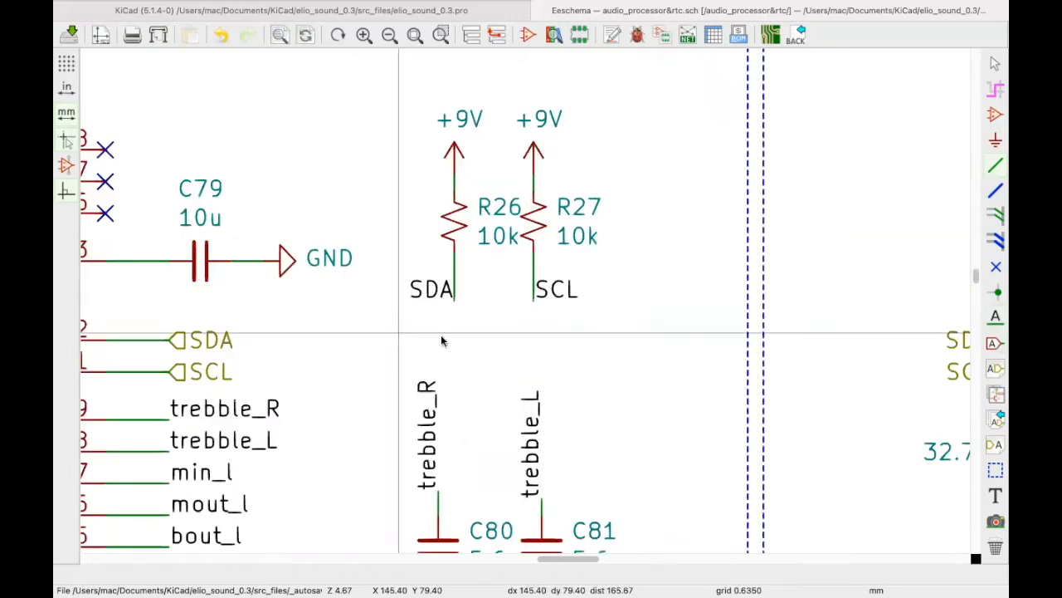
pyautogui.scroll(-1, 310, 380)
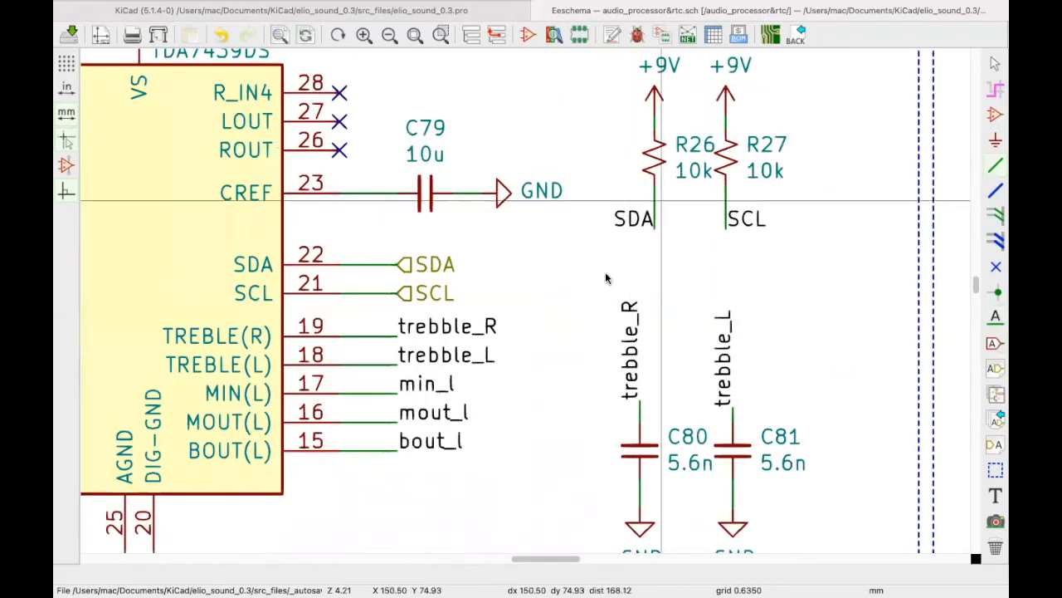
pyautogui.click(364, 265)
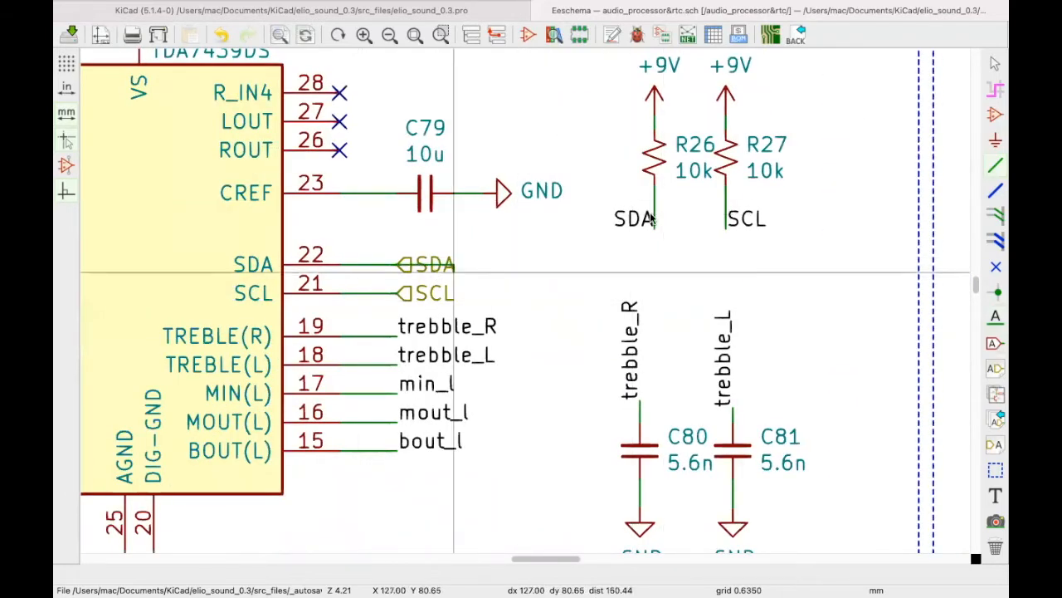
pyautogui.click(653, 213)
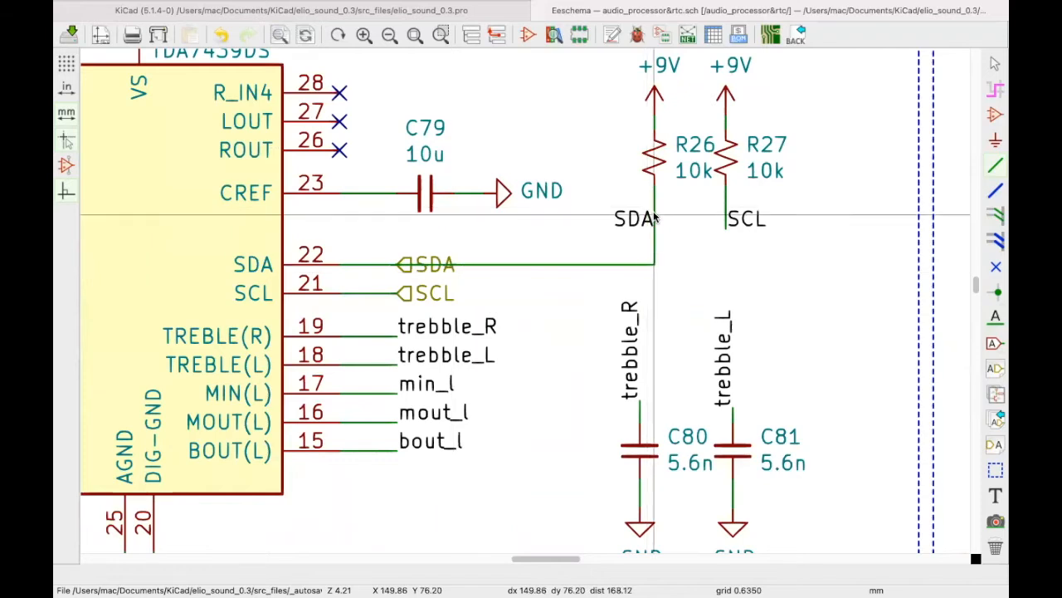
pyautogui.click(392, 294)
pyautogui.click(727, 231)
# Step: Undo the two wires joining U11's SDA and SCL pins to R26 and R27
pyautogui.scroll(-5, 536, 296)
pyautogui.scroll(3, 399, 296)
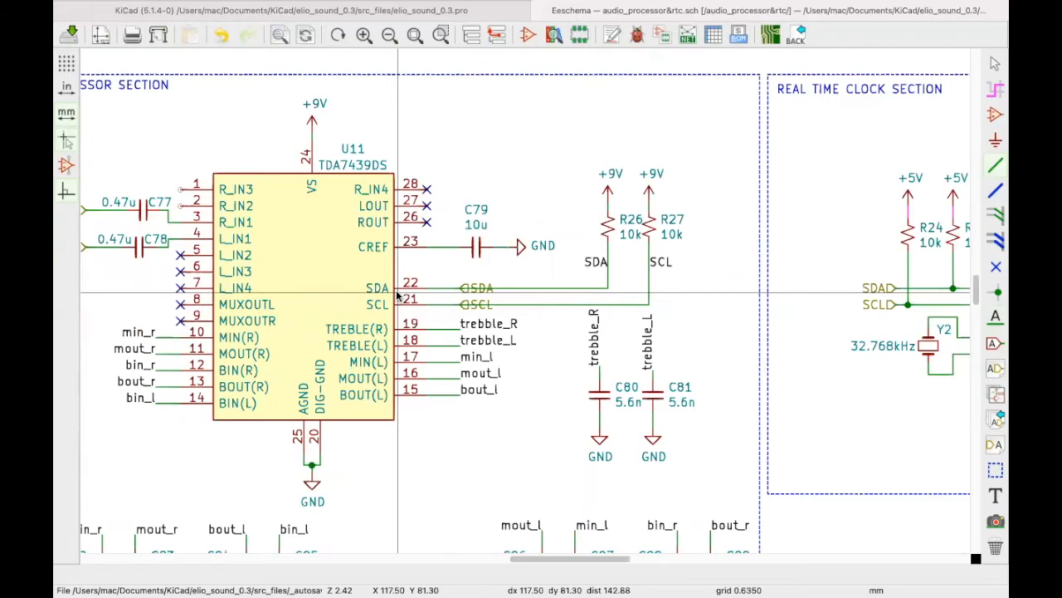
pyautogui.press('super+z')
pyautogui.press('super+z')
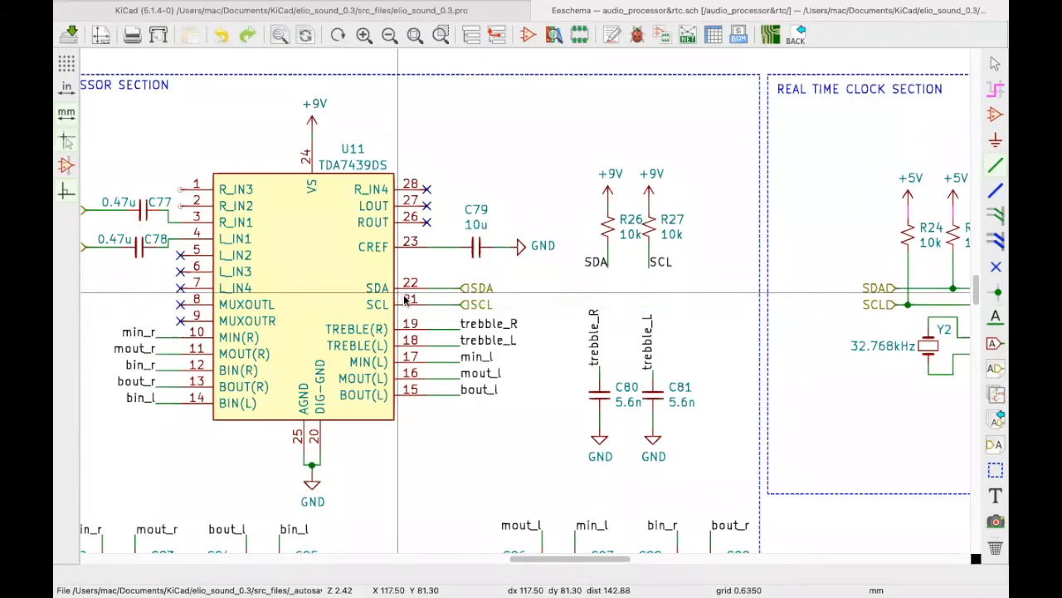
# Step: Highlight the net carrying the SDA label below R26 and view its other connections on the sheet
pyautogui.scroll(-1, 259, 353)
pyautogui.scroll(1, 525, 304)
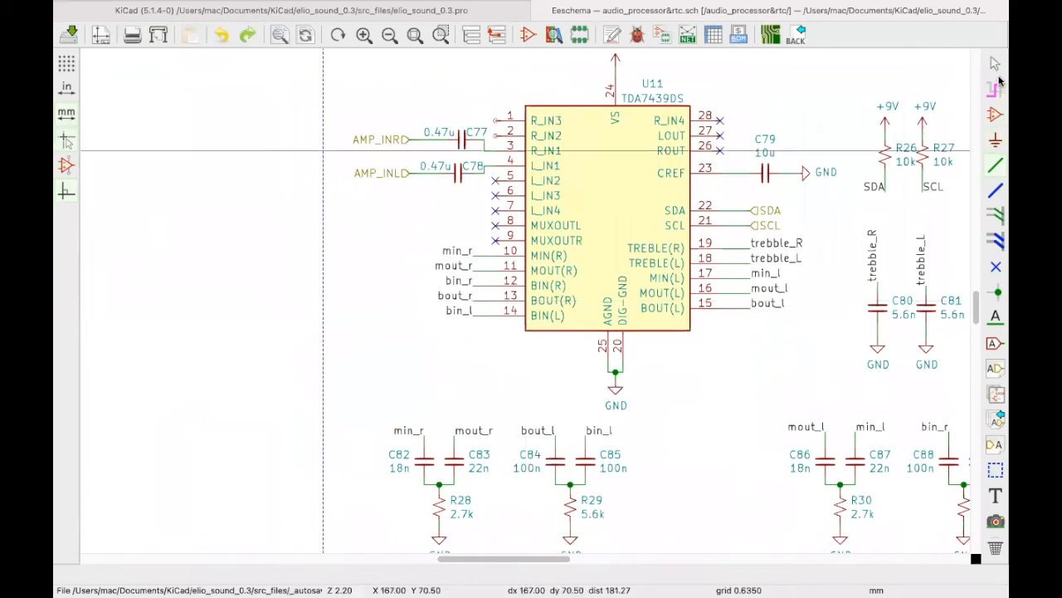
pyautogui.scroll(4, 844, 179)
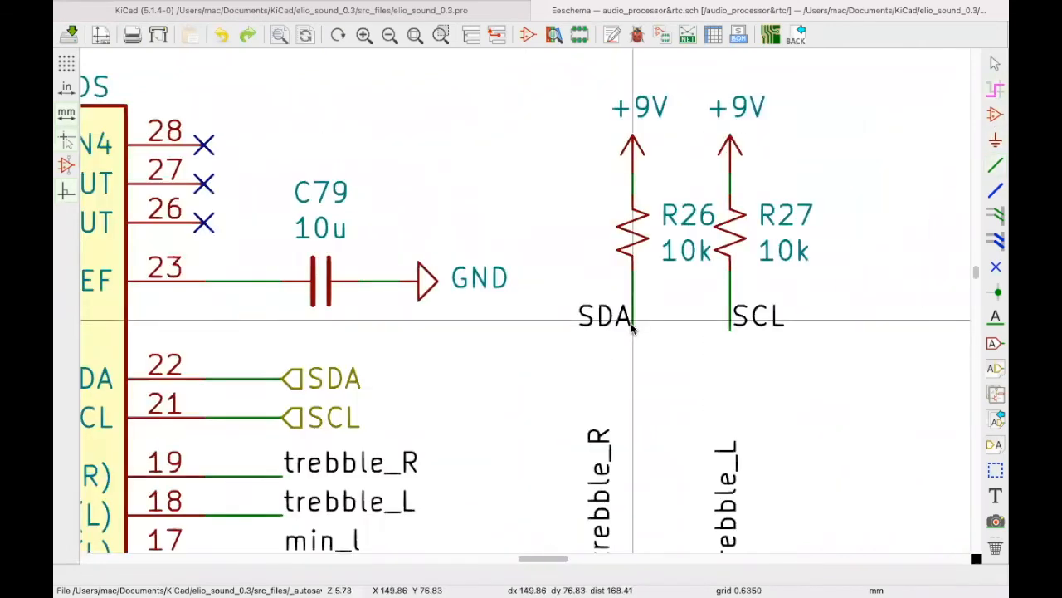
pyautogui.click(631, 324)
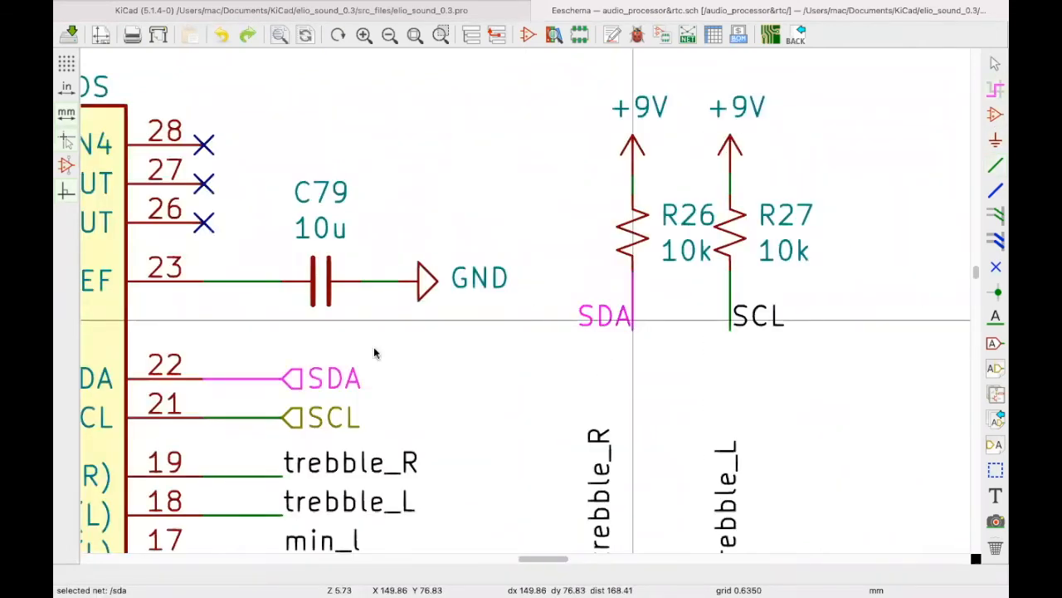
pyautogui.scroll(-2, 376, 353)
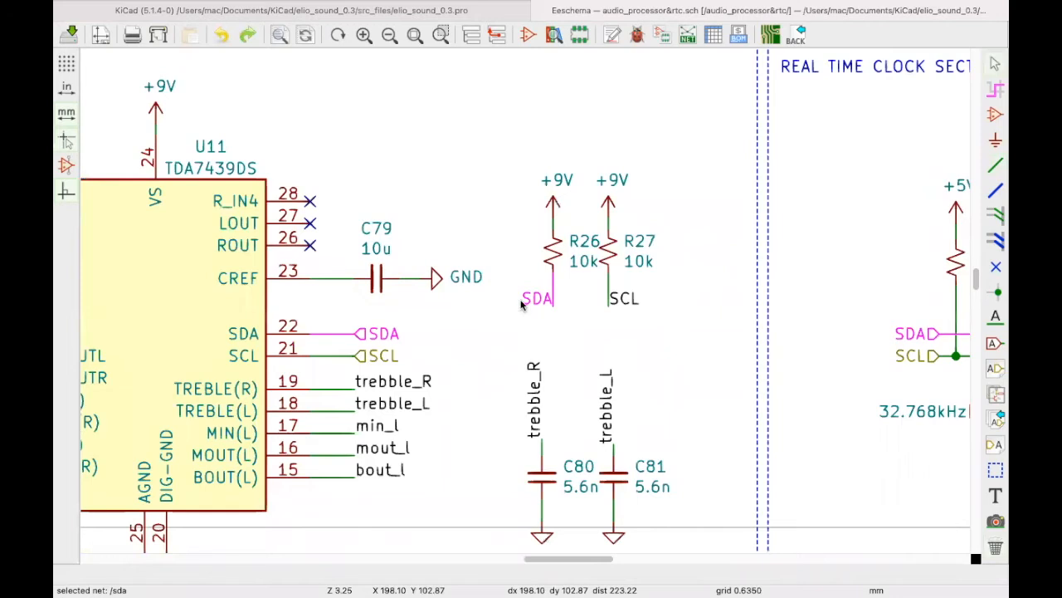
# Step: Delete the SDA hierarchical label at the end of the wire from U11's pin 22
pyautogui.scroll(-1, 642, 367)
pyautogui.scroll(1, 404, 272)
pyautogui.press('Delete')
pyautogui.scroll(1, 431, 282)
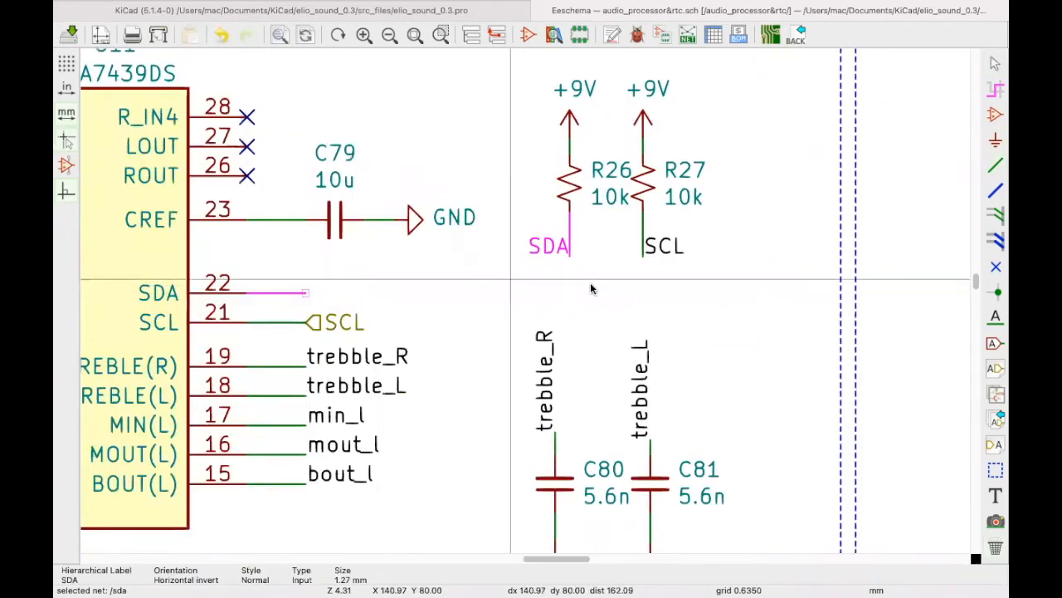
# Step: Highlight the nets at the SDA and SCL labels below R26 and R27, and clear the highlighting
pyautogui.click(724, 228)
pyautogui.click(996, 89)
pyautogui.click(569, 247)
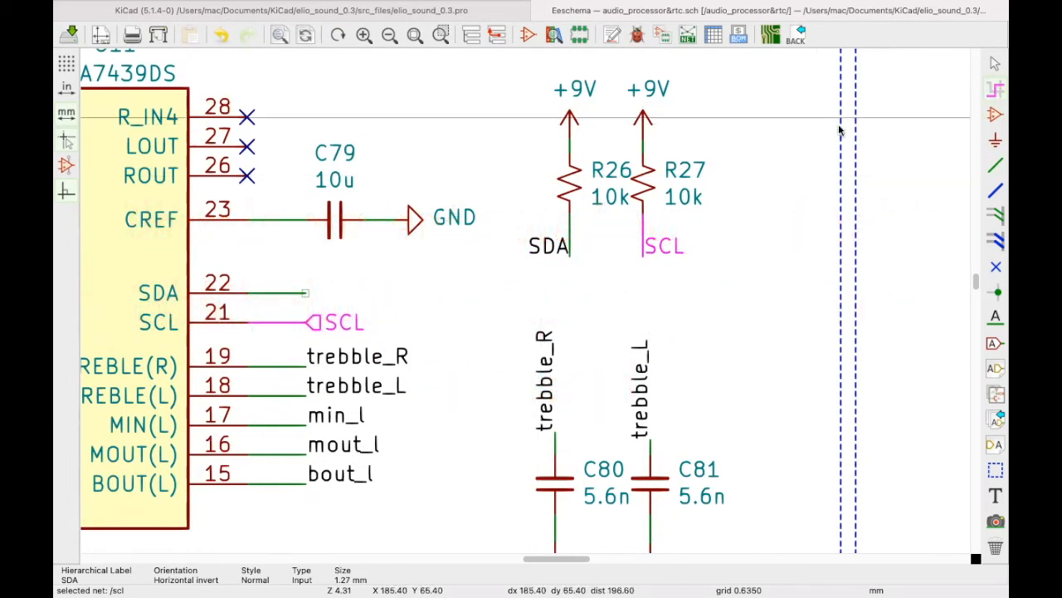
pyautogui.click(708, 262)
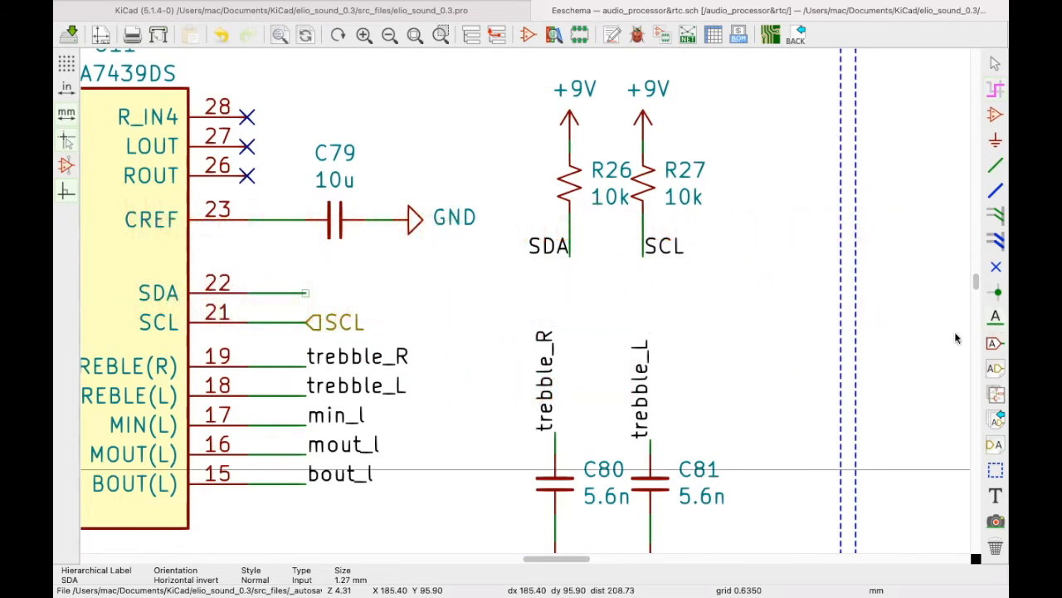
# Step: Place a net label named SDA on the open end of the wire from U11's pin 22
pyautogui.scroll(1, 530, 303)
pyautogui.scroll(-2, 540, 303)
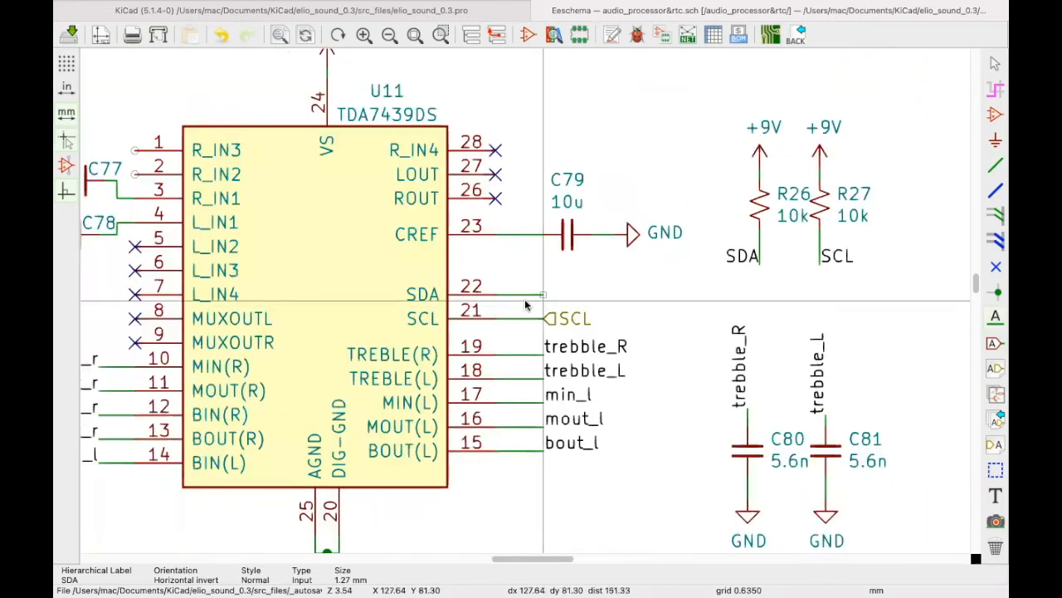
pyautogui.scroll(5, 526, 301)
pyautogui.click(525, 287)
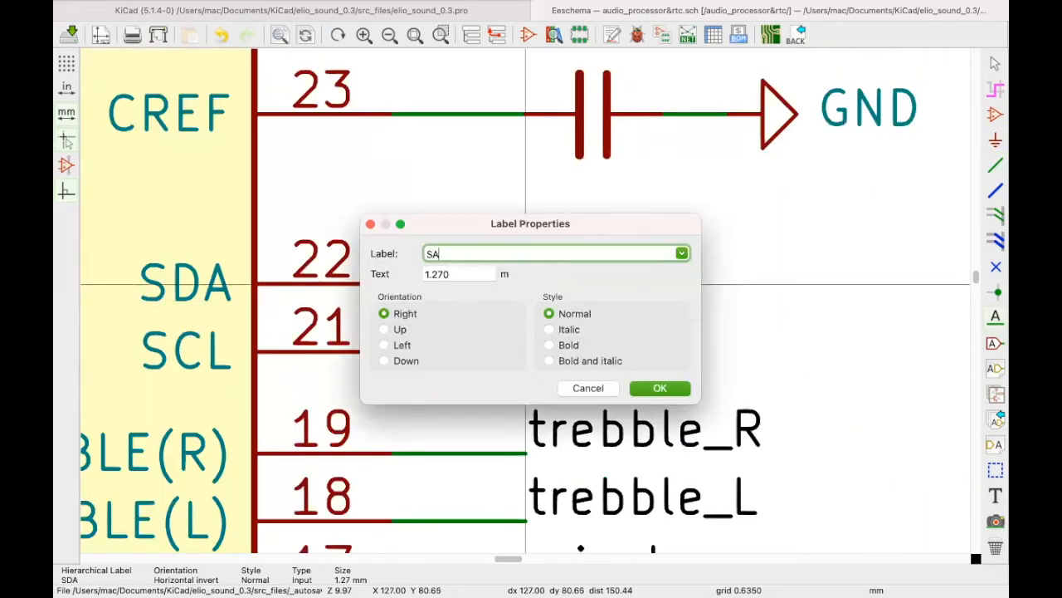
pyautogui.click(633, 389)
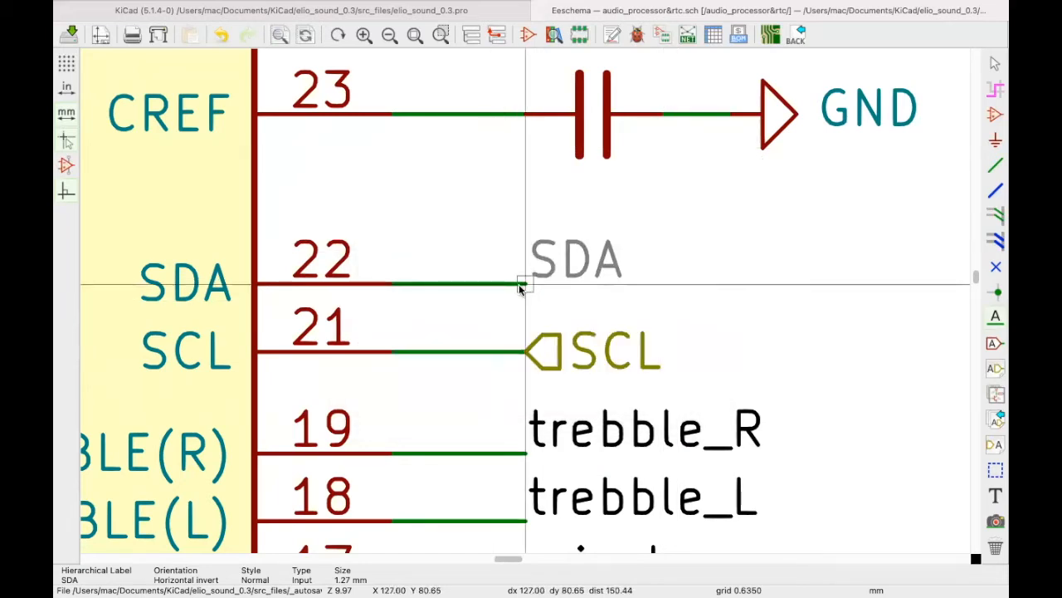
pyautogui.click(521, 285)
pyautogui.scroll(2, 830, 265)
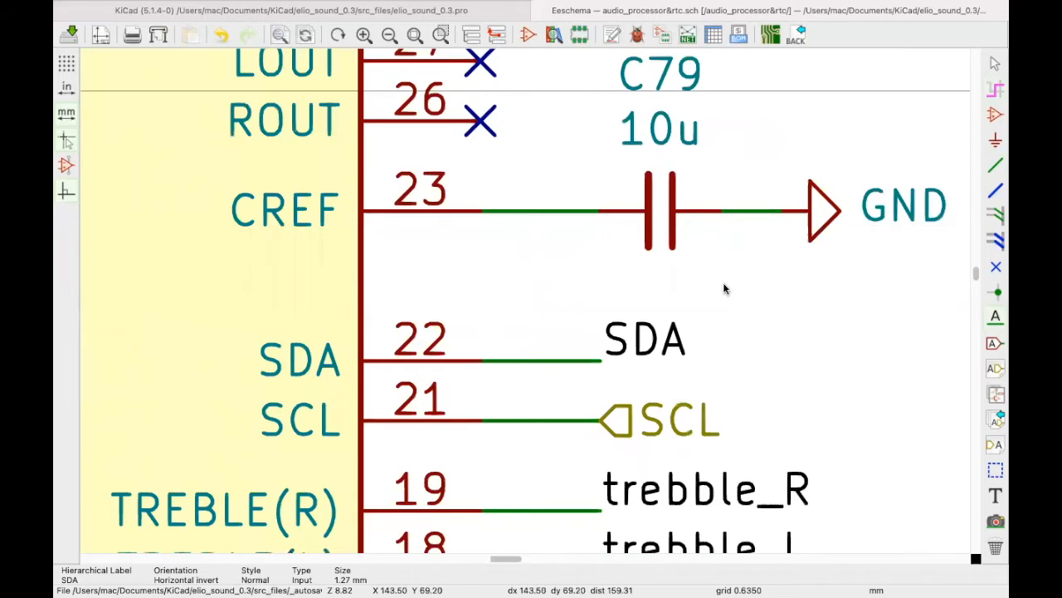
# Step: Highlight the net on the wire from U11's pin 22 and view its connections across the sheet
pyautogui.click(544, 361)
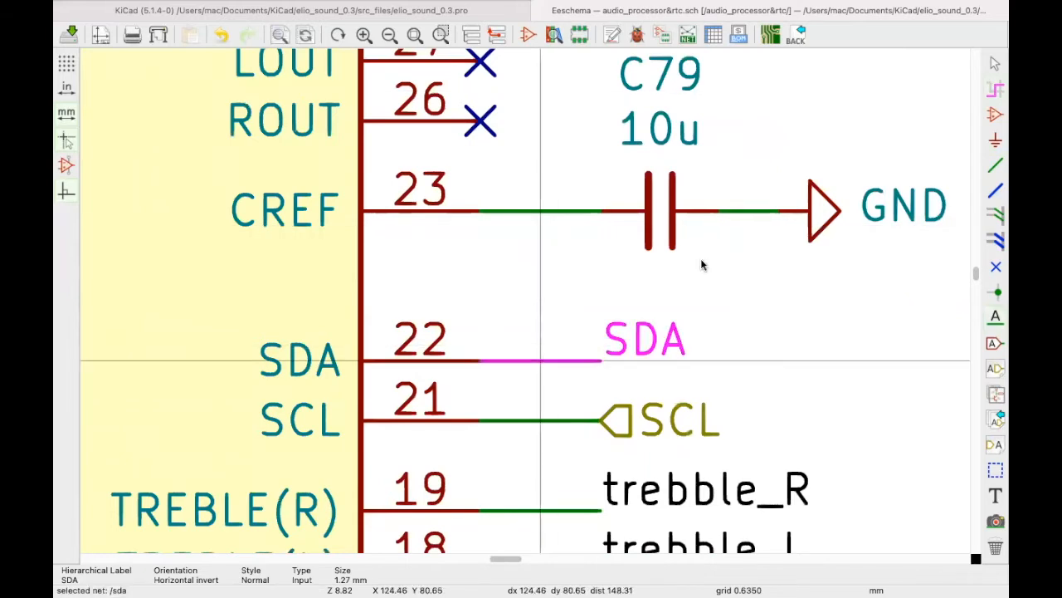
pyautogui.scroll(-5, 700, 264)
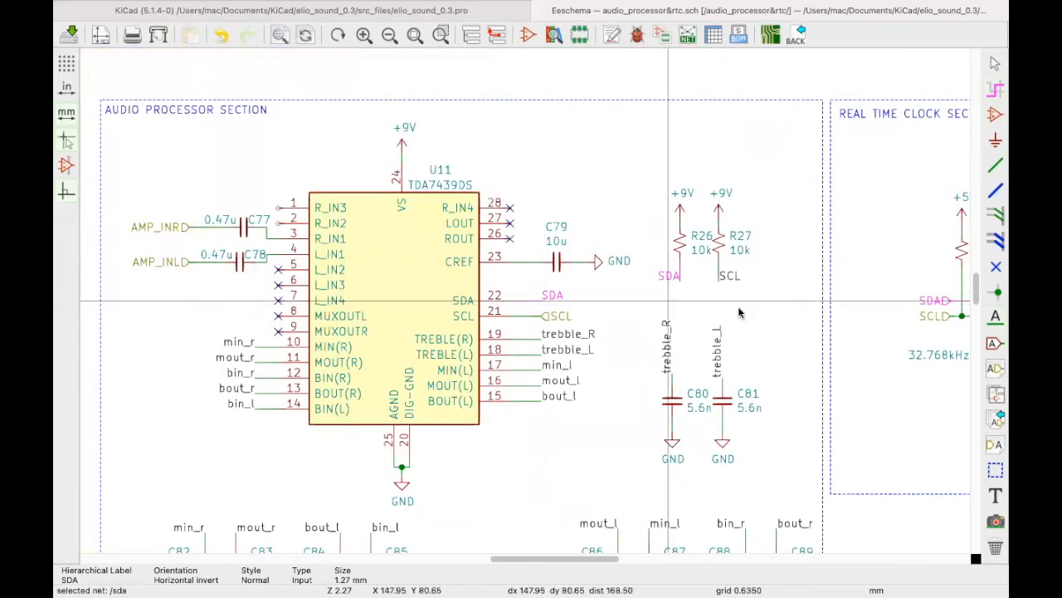
pyautogui.scroll(-1, 741, 312)
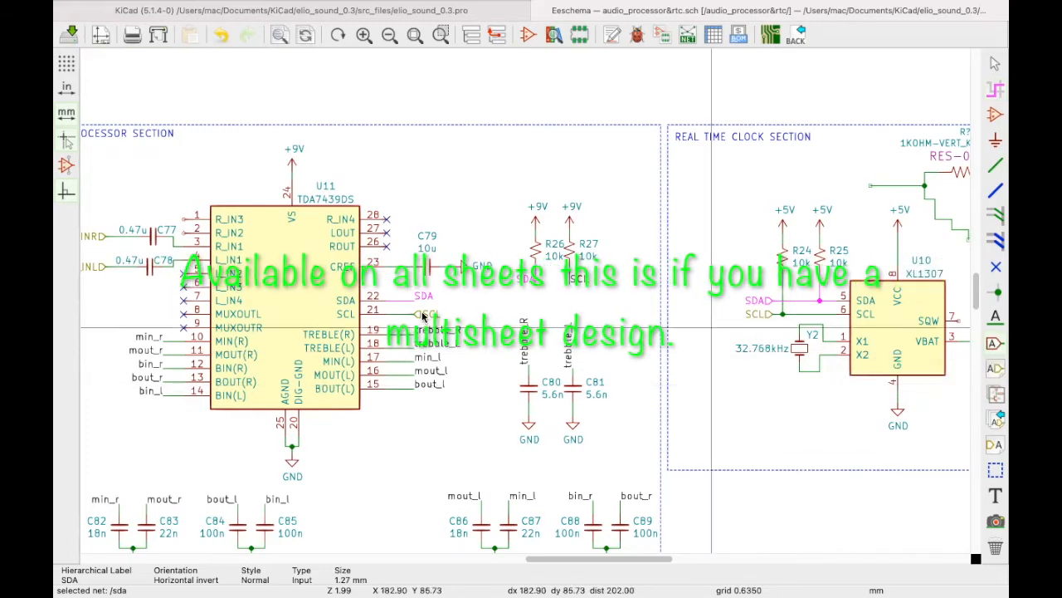
pyautogui.scroll(2, 485, 295)
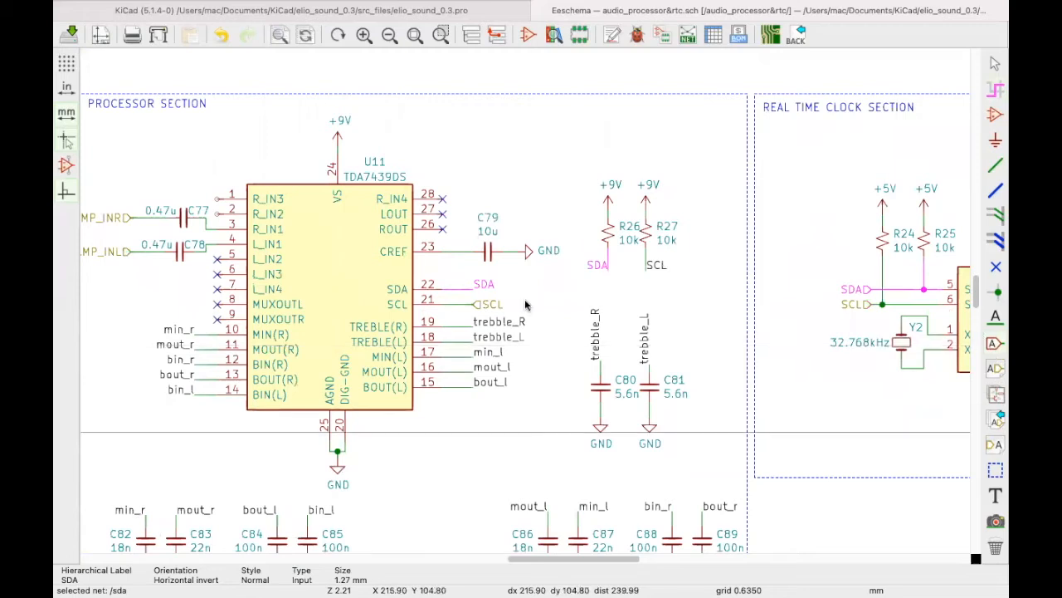
# Step: Create a global label named SDA with the input shape, rotate it to point towards U11, and place it beside pin 22's wire
pyautogui.scroll(5, 548, 227)
pyautogui.hotkey('ctrl', 'h')
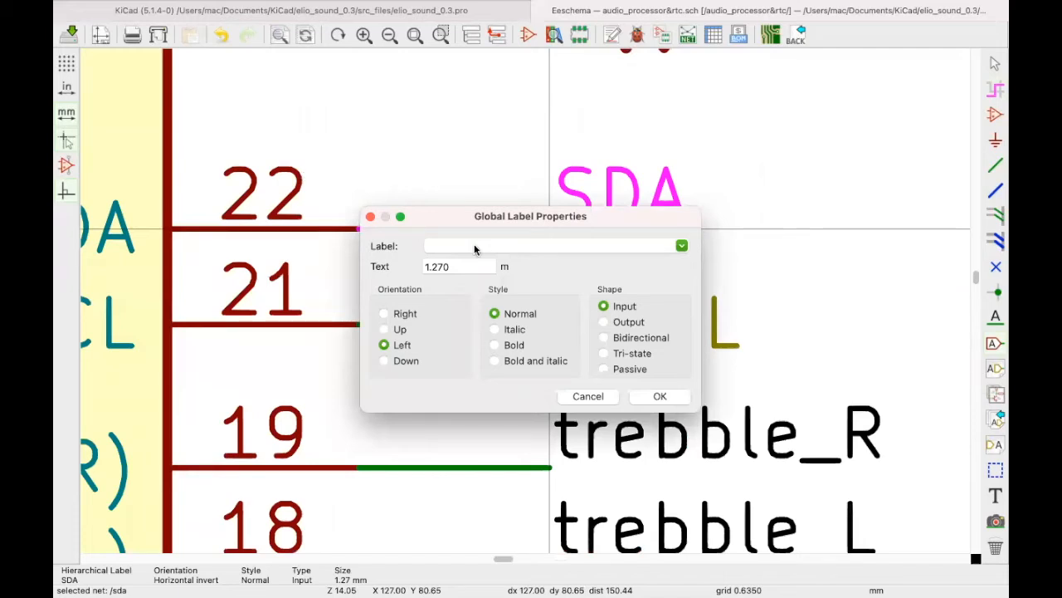
pyautogui.click(531, 245)
pyautogui.write('sa')
pyautogui.write('SDA')
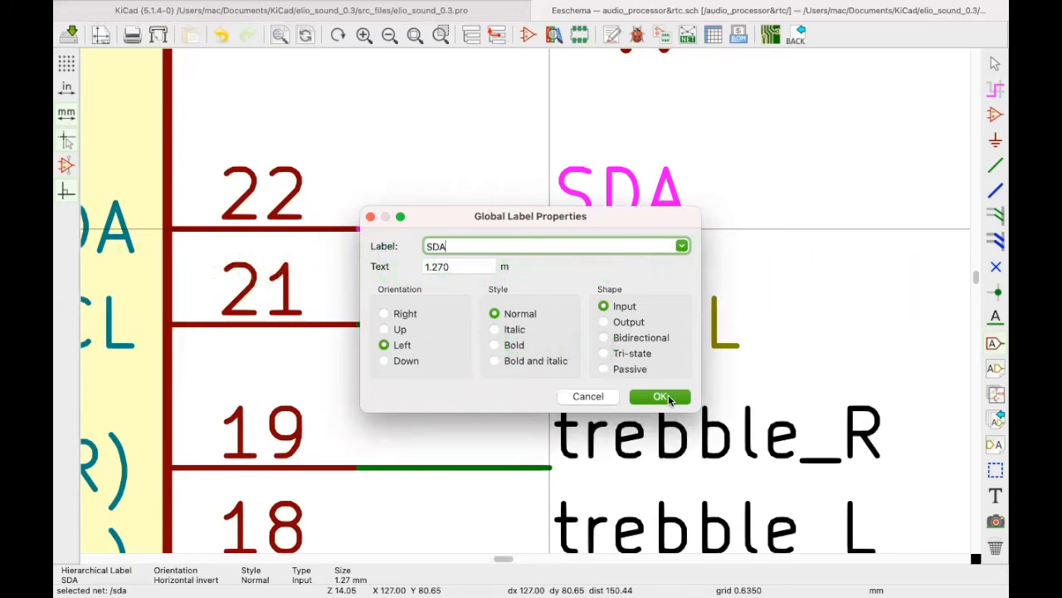
pyautogui.click(660, 397)
pyautogui.press('r')
pyautogui.scroll(-2, 813, 188)
pyautogui.press('r')
pyautogui.scroll(2, 527, 204)
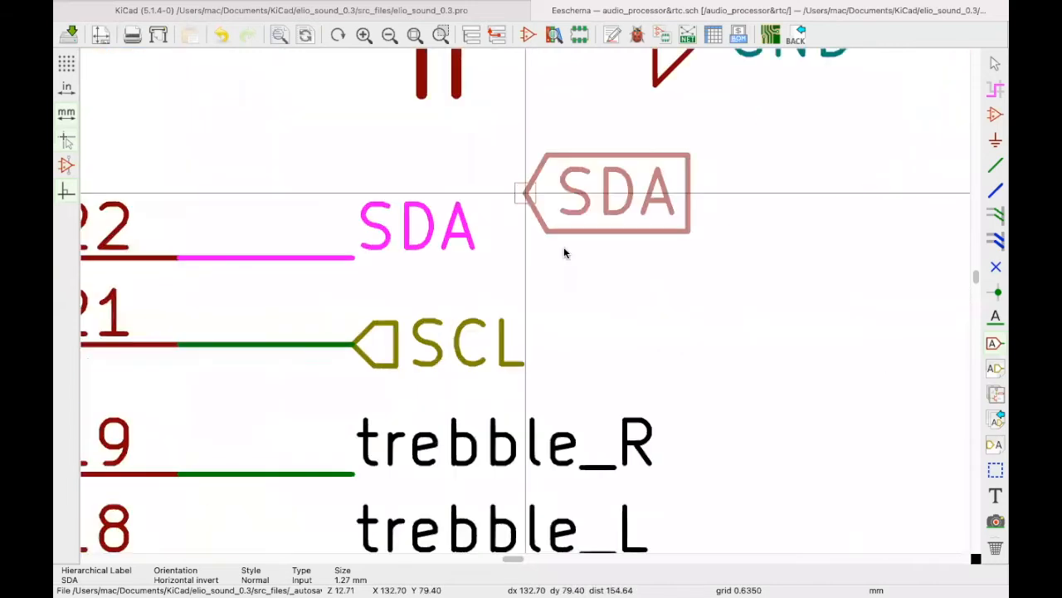
pyautogui.click(564, 259)
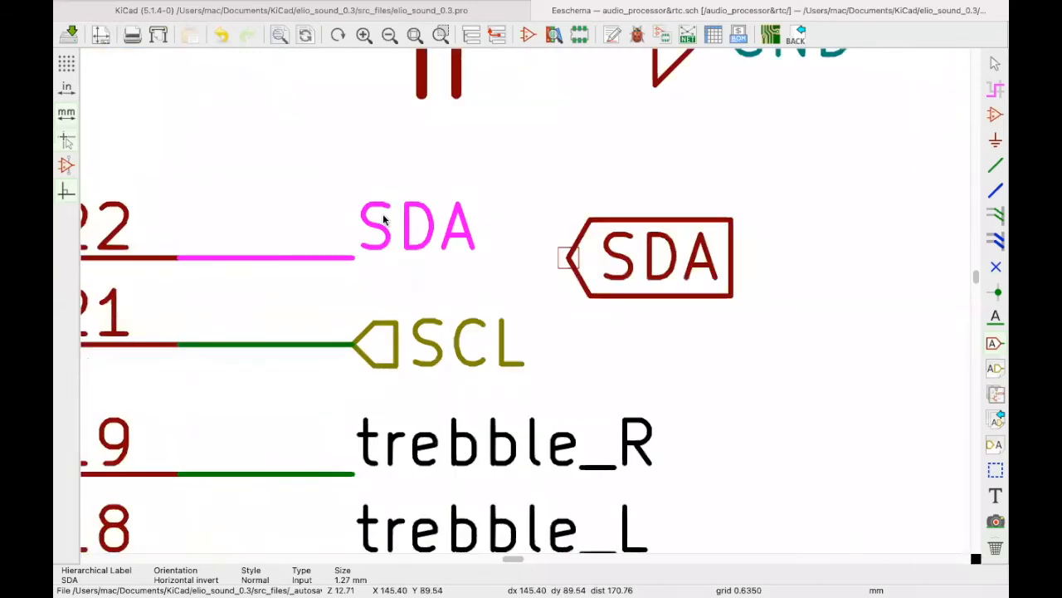
# Step: Delete the SDA net label on pin 22's wire and try moving the SDA global label towards the open wire end
pyautogui.press('Delete')
pyautogui.press('m')
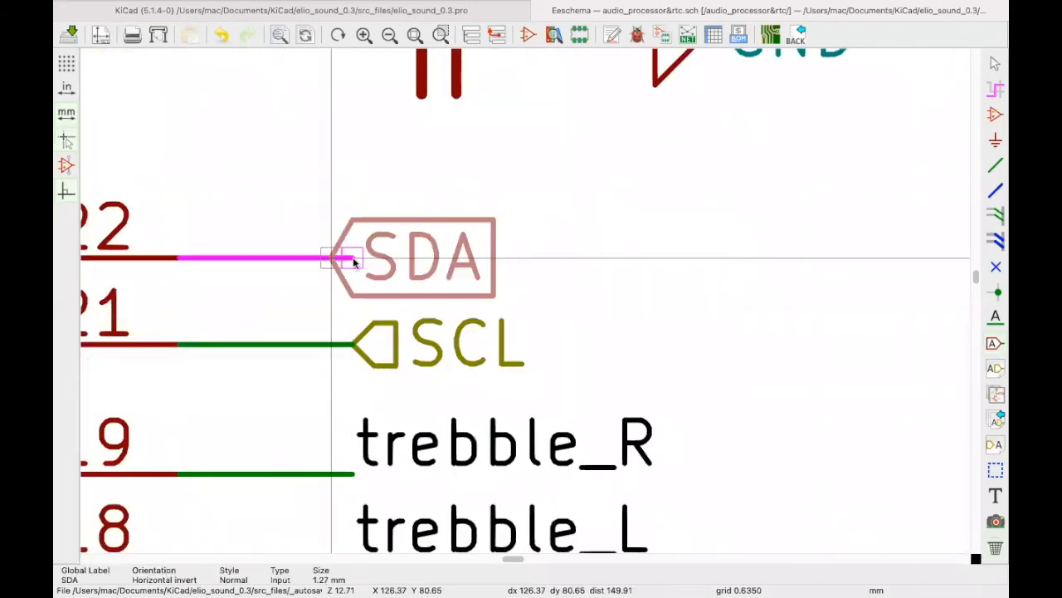
pyautogui.click(572, 238)
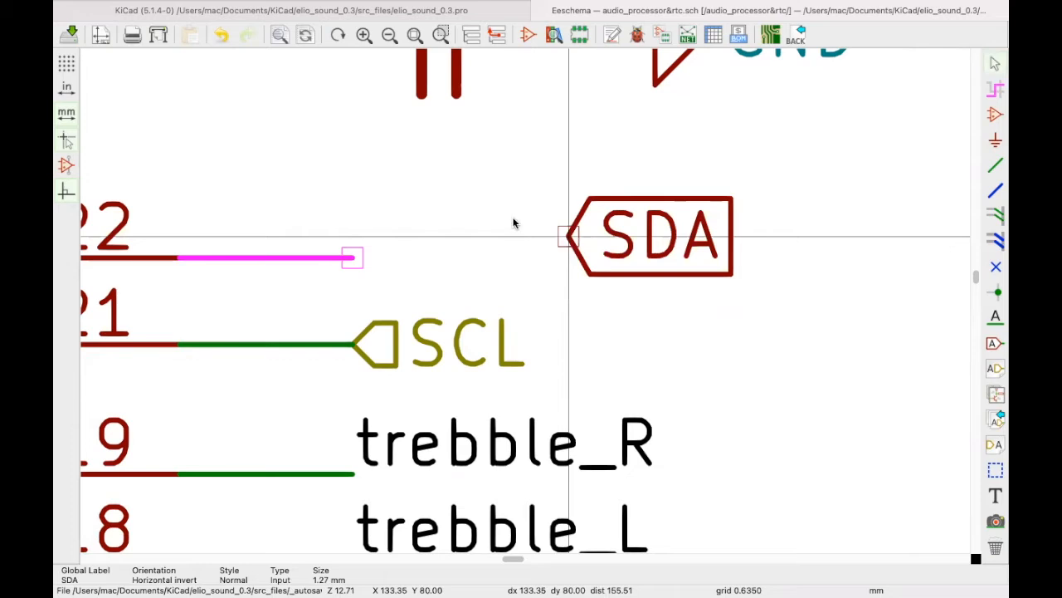
pyautogui.press('m')
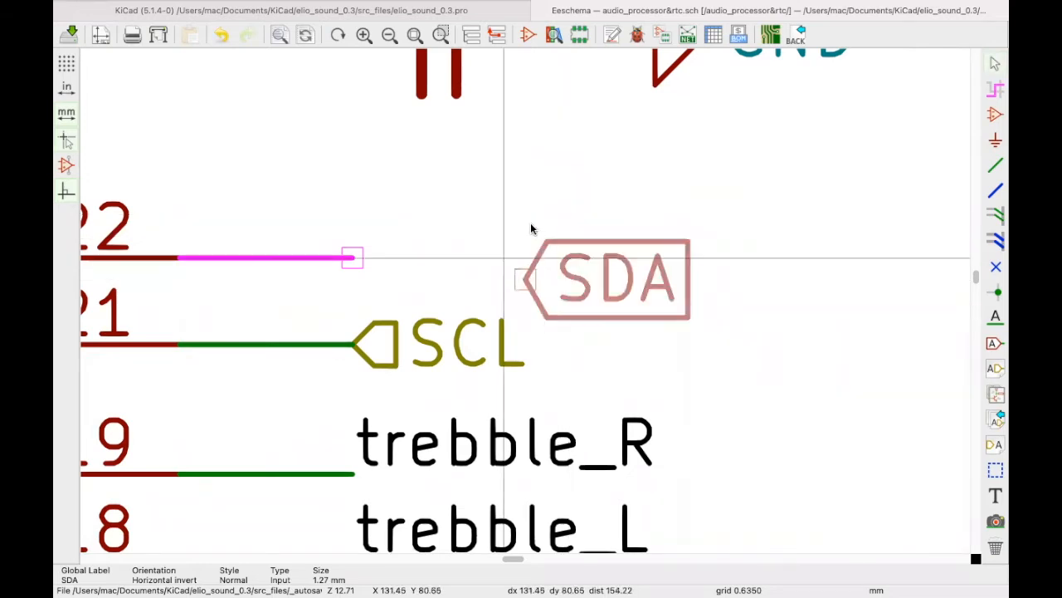
pyautogui.click(552, 269)
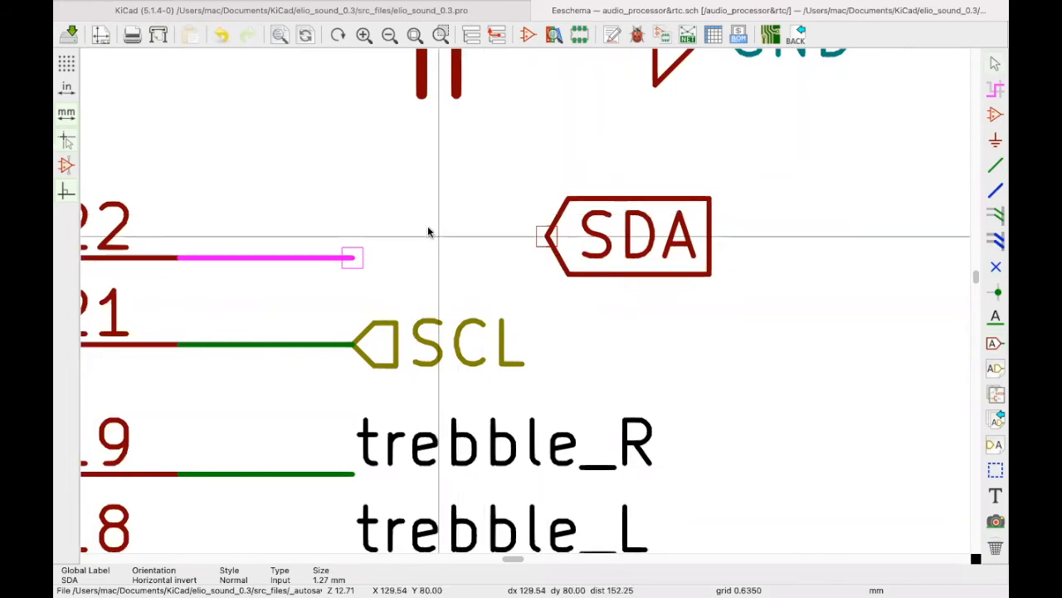
# Step: Switch off the full window crosshair
pyautogui.scroll(-3, 698, 345)
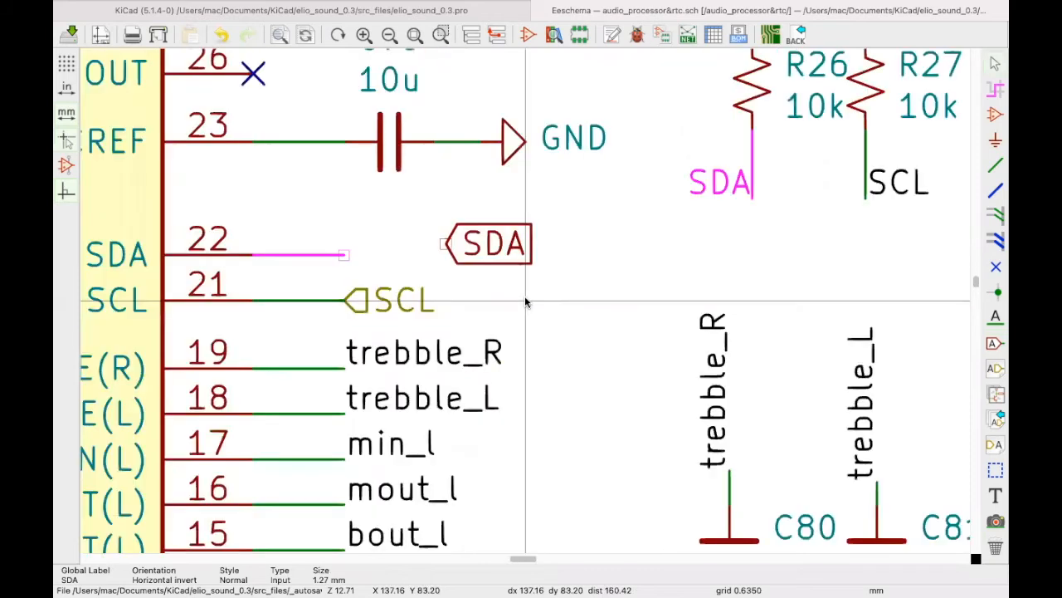
pyautogui.scroll(-2, 526, 306)
pyautogui.scroll(4, 526, 306)
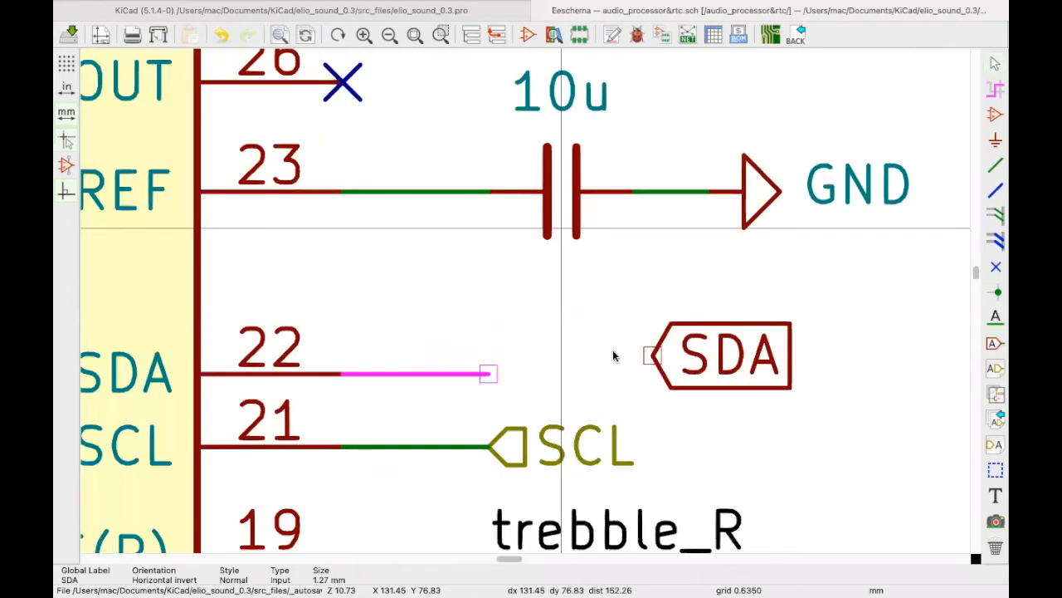
pyautogui.click(212, 9)
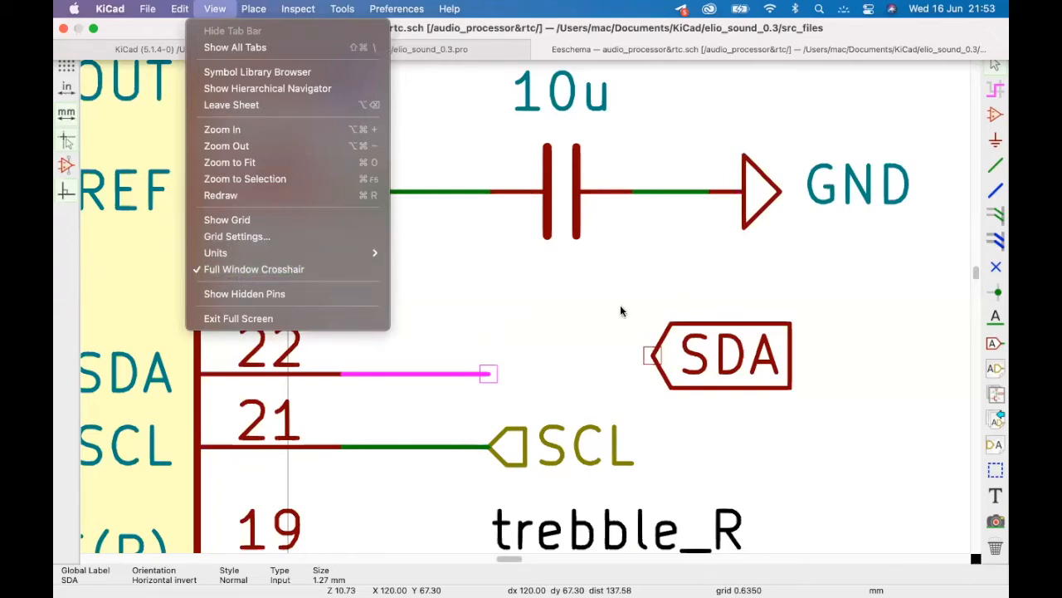
pyautogui.click(553, 313)
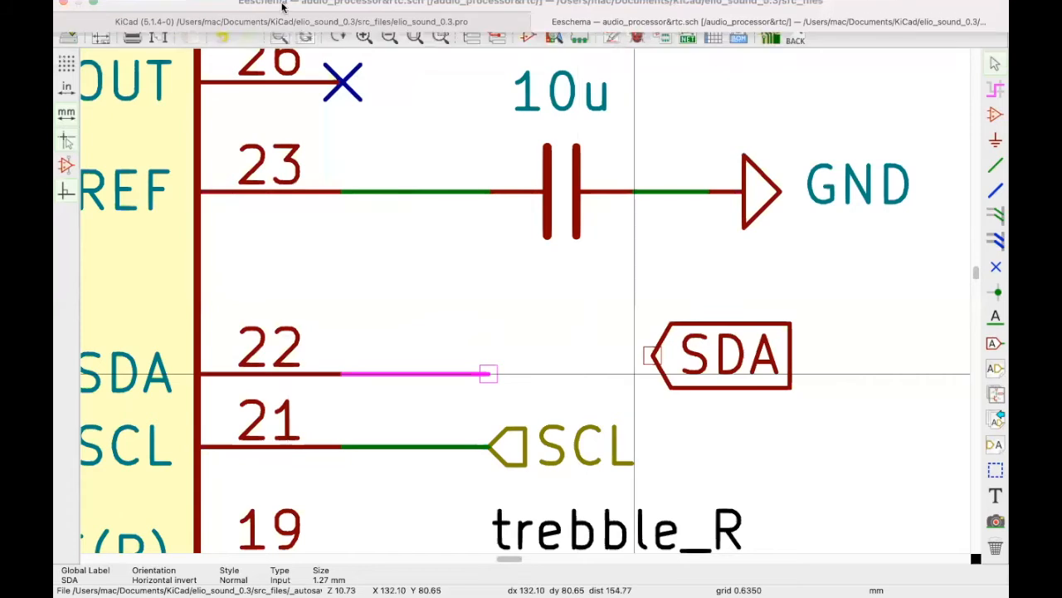
pyautogui.click(215, 9)
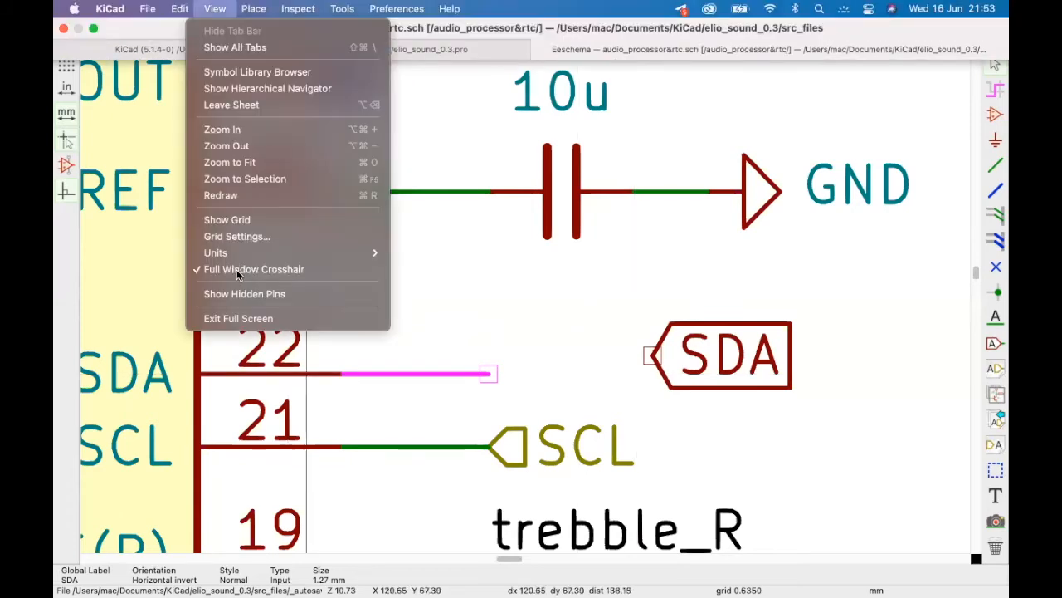
pyautogui.click(228, 274)
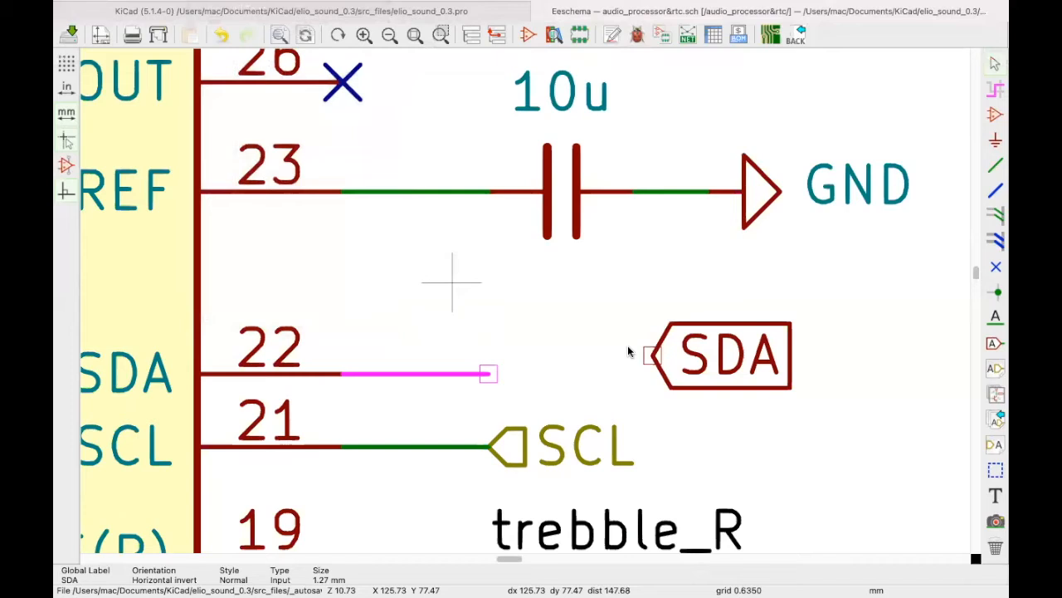
# Step: Attach the SDA global label to the open end of pin 22's wire and switch the full window crosshair back on
pyautogui.press('m')
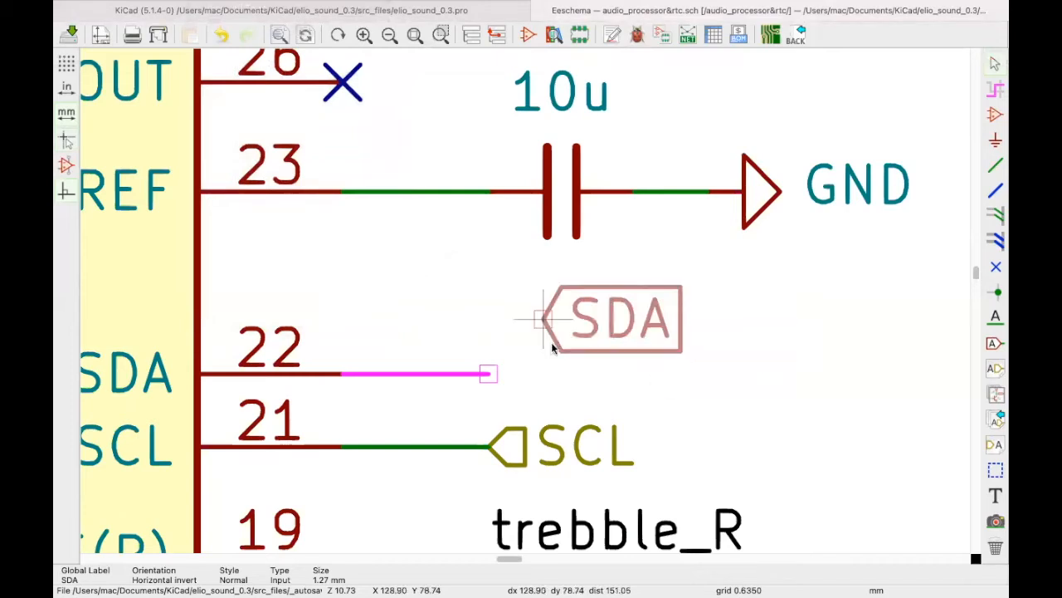
pyautogui.click(491, 373)
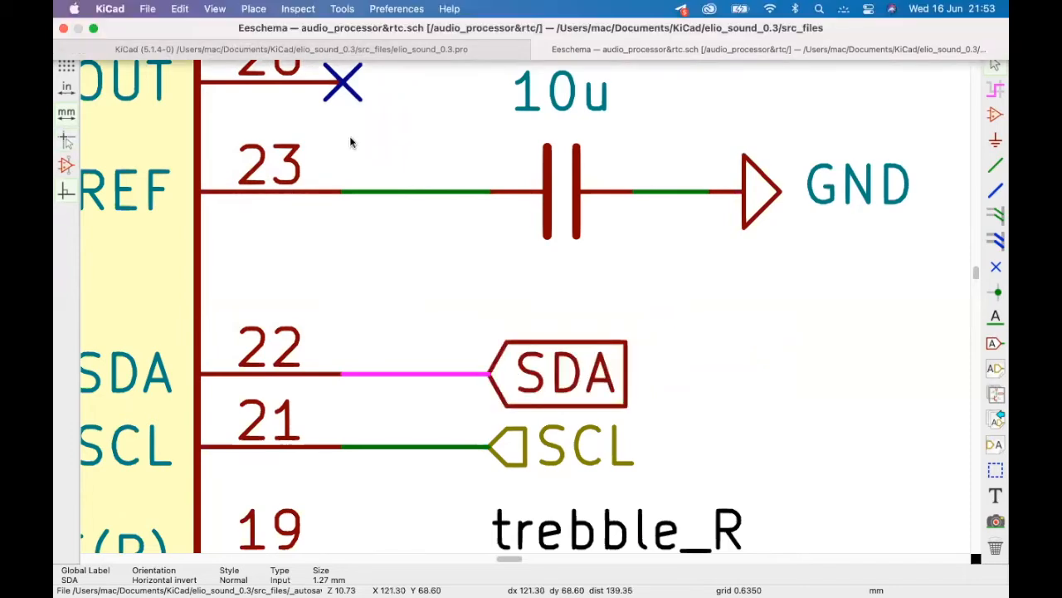
pyautogui.click(217, 9)
pyautogui.click(234, 269)
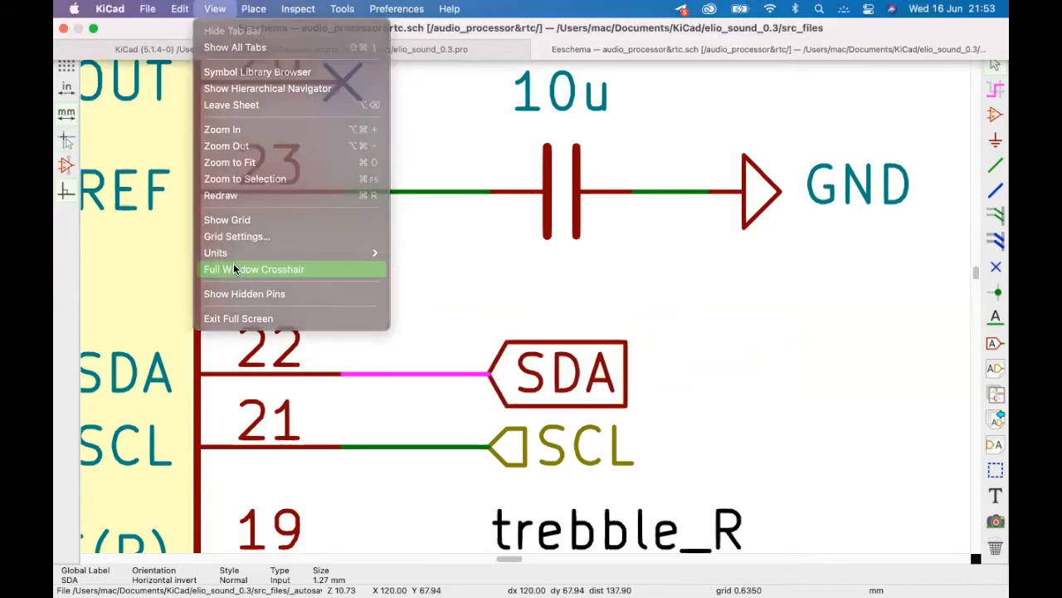
# Step: Try to move the SDA global label with a block selection and undo the change
pyautogui.scroll(-3, 525, 303)
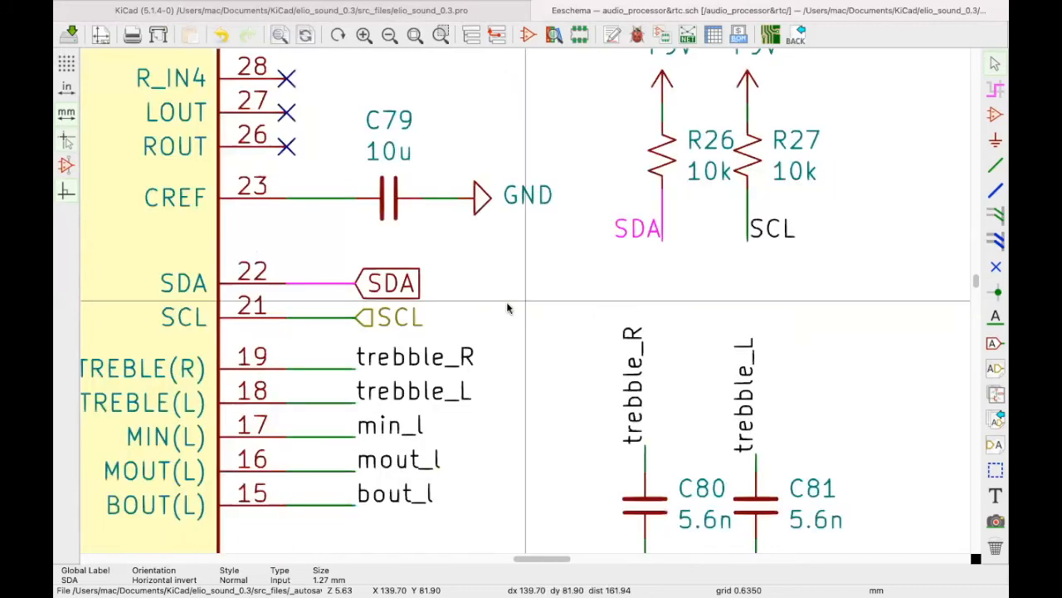
pyautogui.scroll(1, 525, 303)
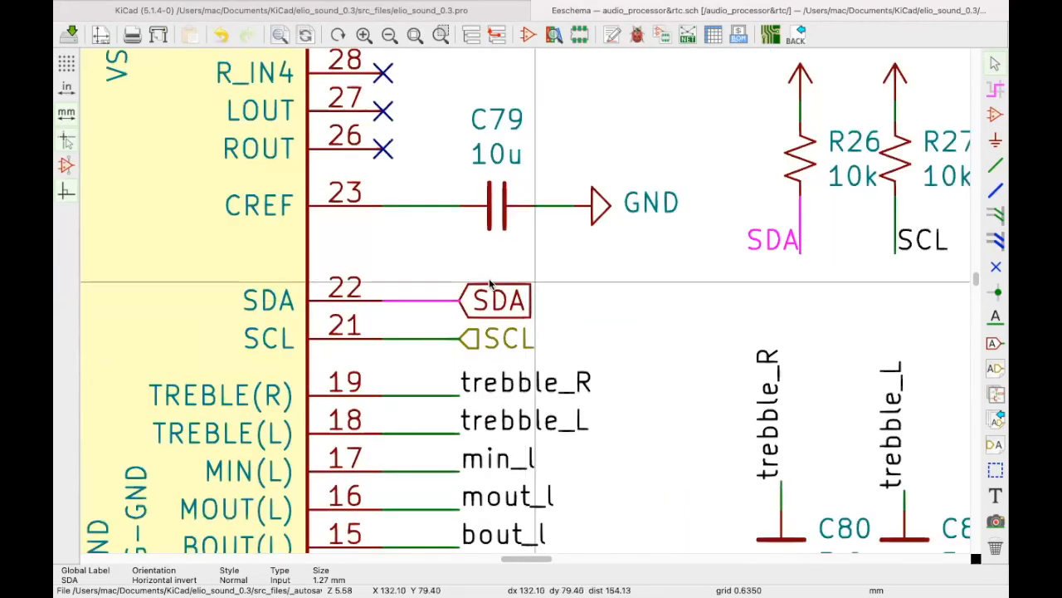
pyautogui.moveTo(488, 274); pyautogui.dragTo(551, 310)
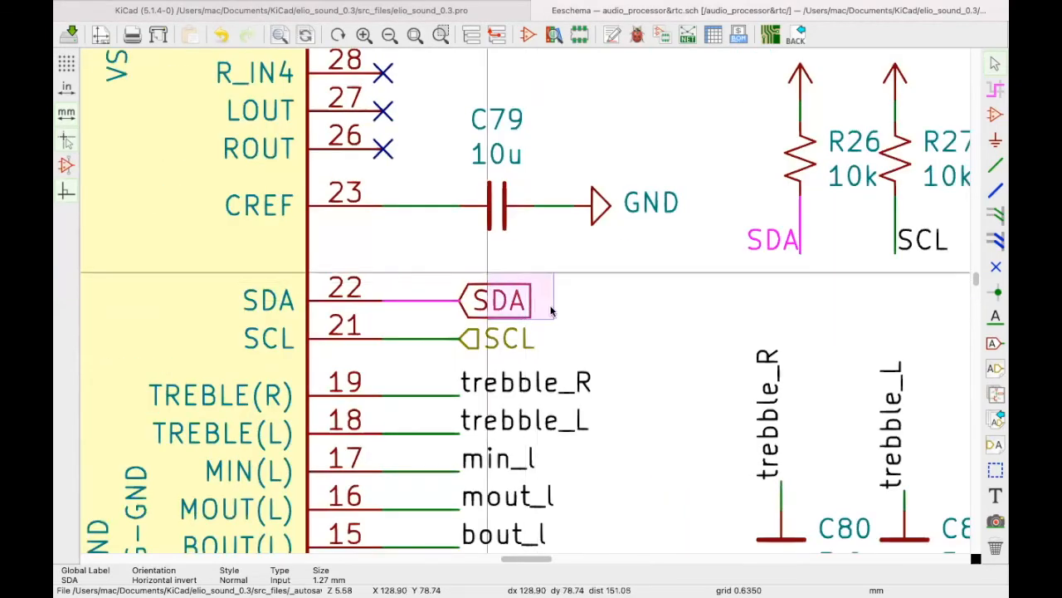
pyautogui.click(604, 306)
pyautogui.press('super+z')
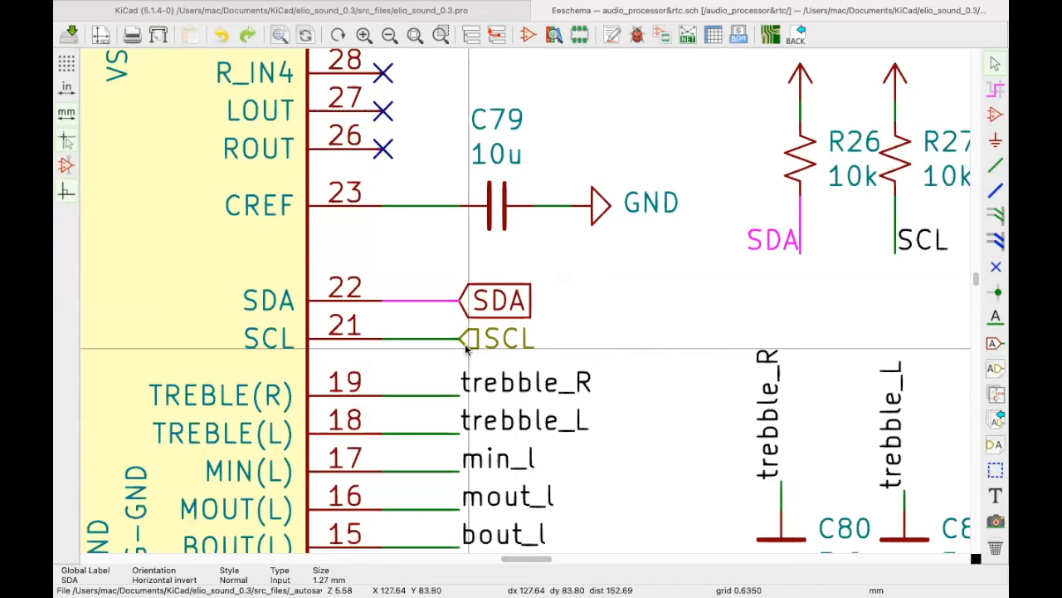
# Step: Open the root sheet through the hierarchy navigator and inspect the sheet symbols in the audio interface section
pyautogui.click(469, 40)
pyautogui.scroll(1, 283, 138)
pyautogui.click(277, 134)
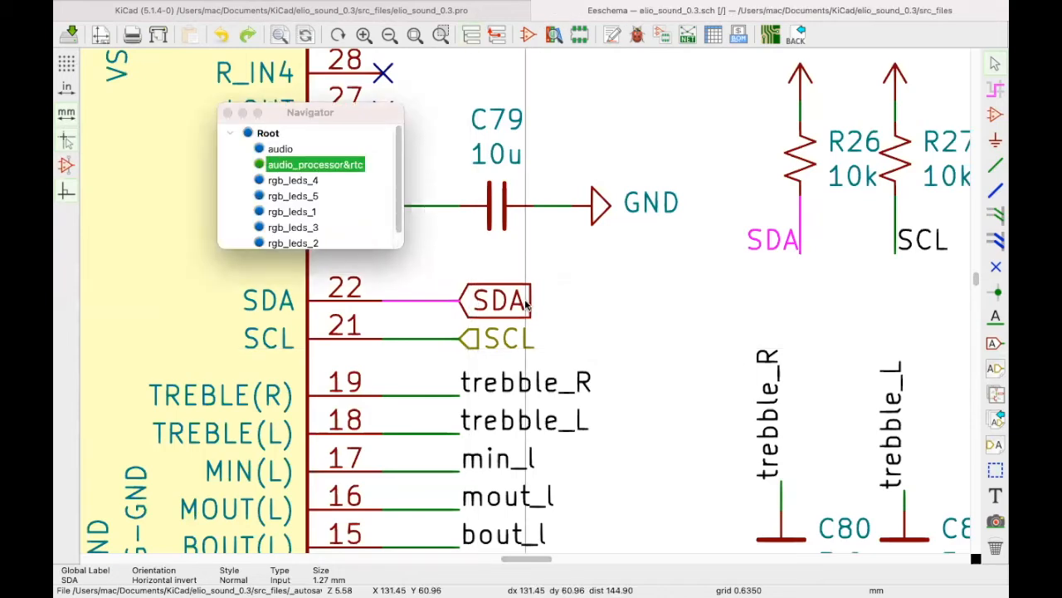
pyautogui.hscroll(3, 526, 300)
pyautogui.scroll(5, 524, 300)
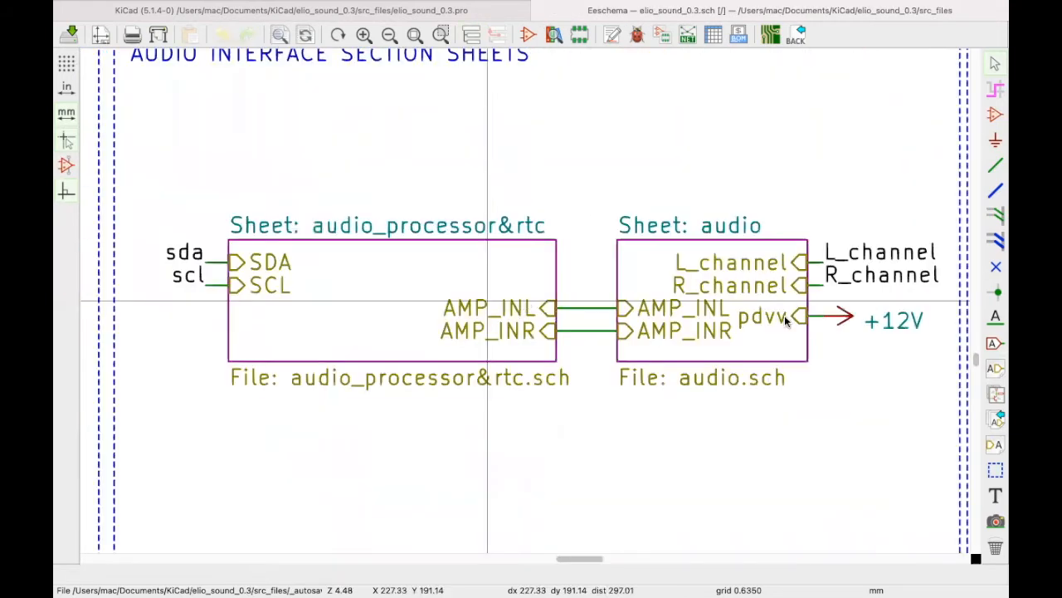
pyautogui.scroll(-1, 512, 291)
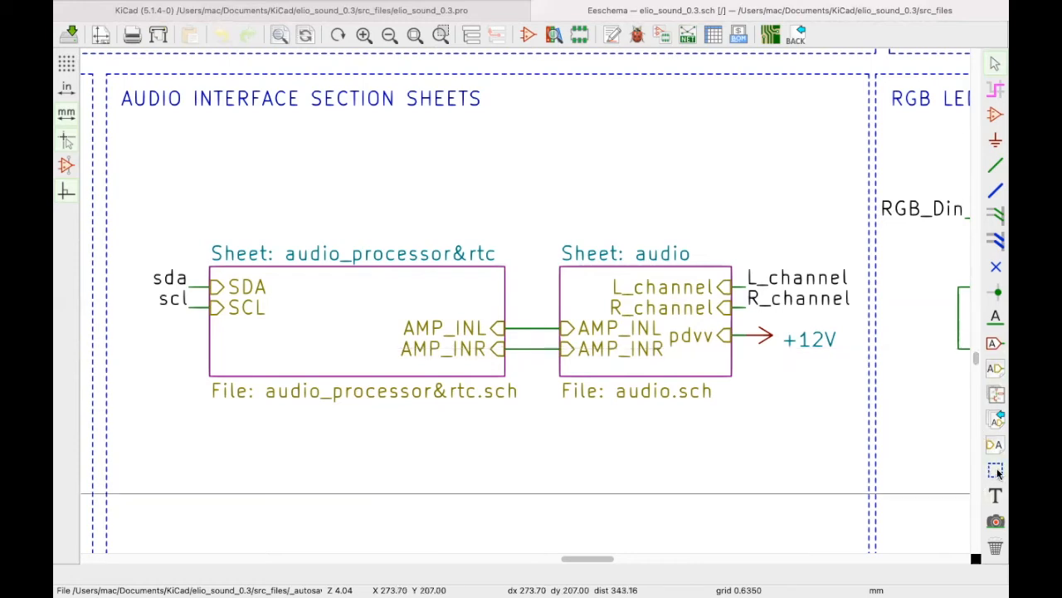
# Step: Examine the dashed graphic frames that divide the root sheet into titled sections, especially around the microcontroller section
pyautogui.scroll(-6, 577, 169)
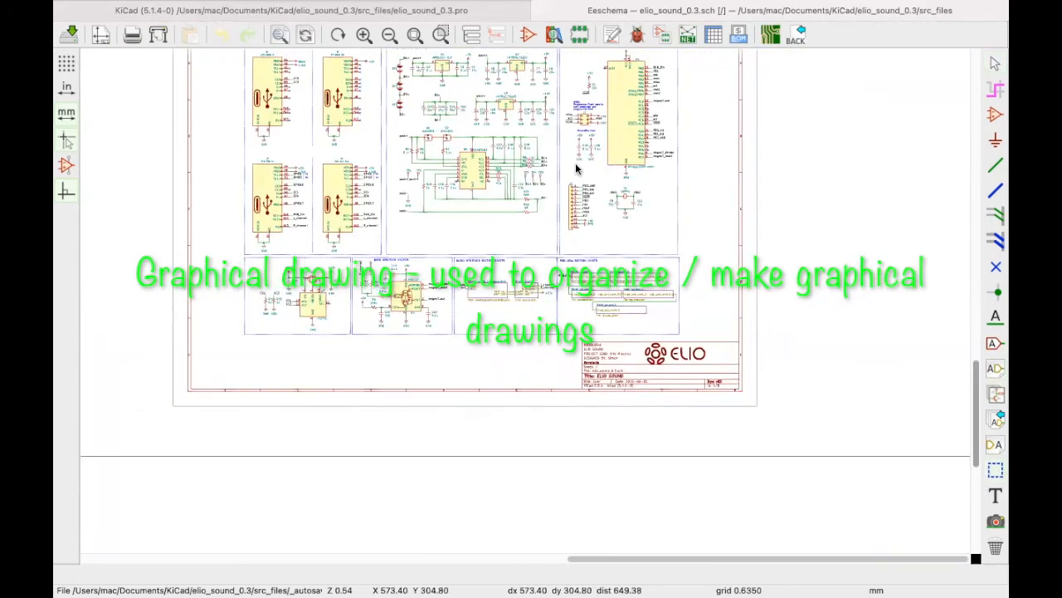
pyautogui.scroll(2, 539, 315)
pyautogui.scroll(2, 616, 272)
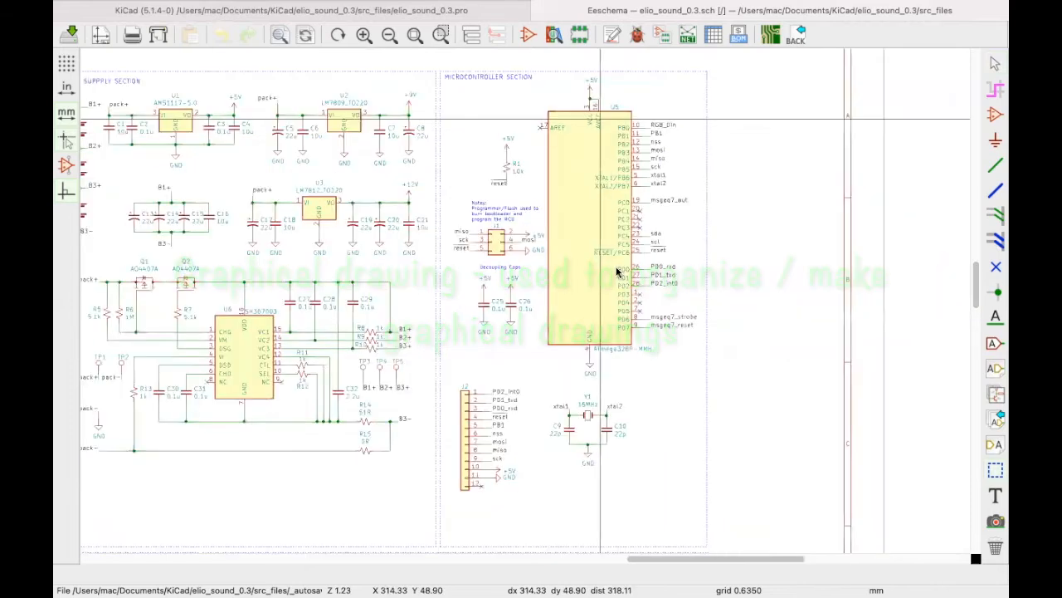
pyautogui.scroll(2, 524, 304)
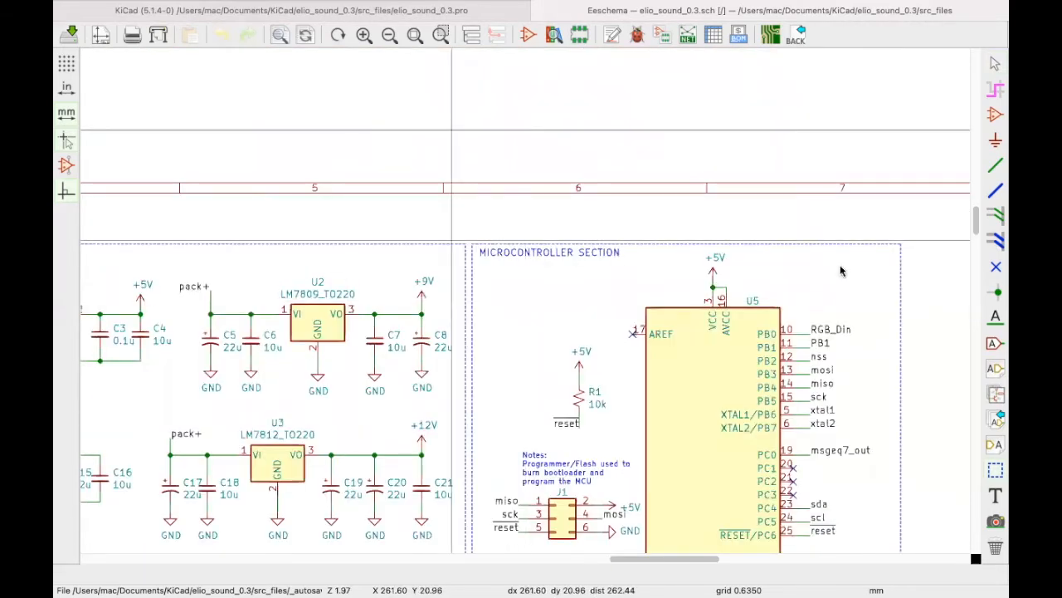
pyautogui.scroll(2, 526, 303)
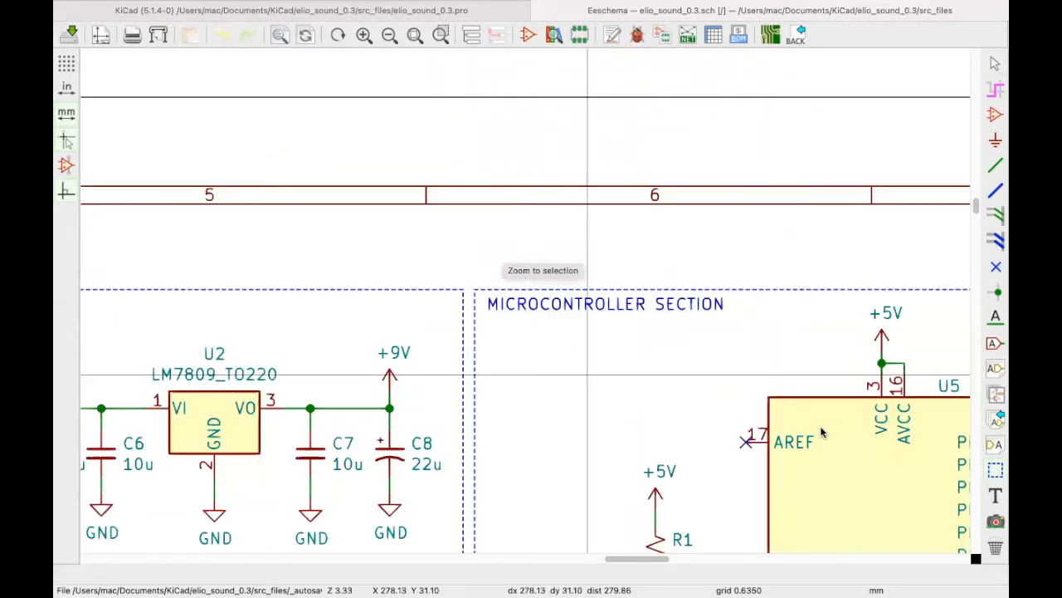
pyautogui.scroll(-2, 822, 432)
pyautogui.scroll(-2, 526, 303)
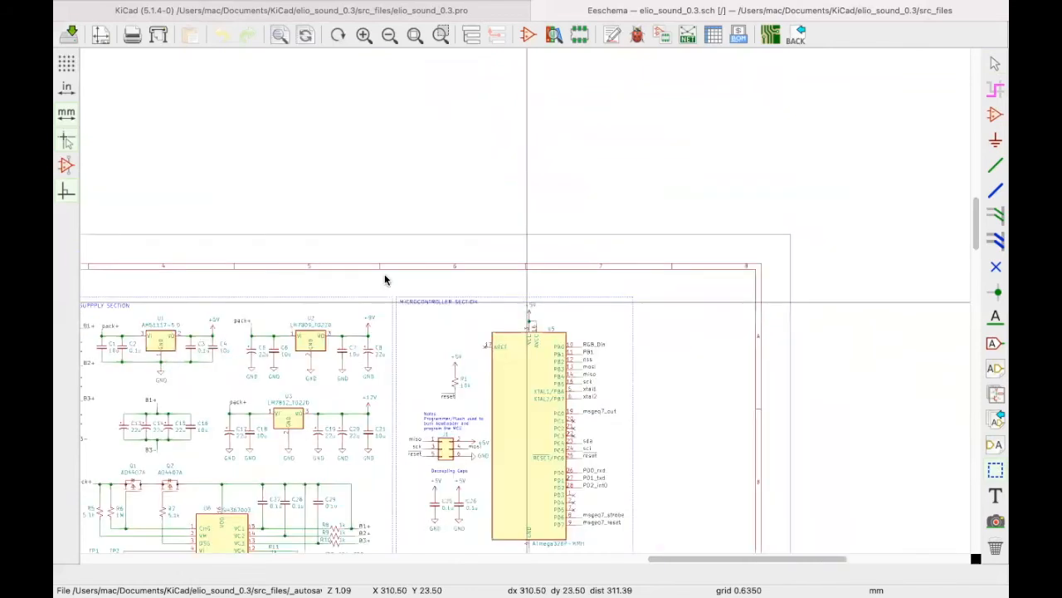
# Step: Draw a dashed rectangular frame of graphic lines beside the microcontroller section, extending past the sheet border
pyautogui.scroll(2, 402, 249)
pyautogui.scroll(-2, 548, 332)
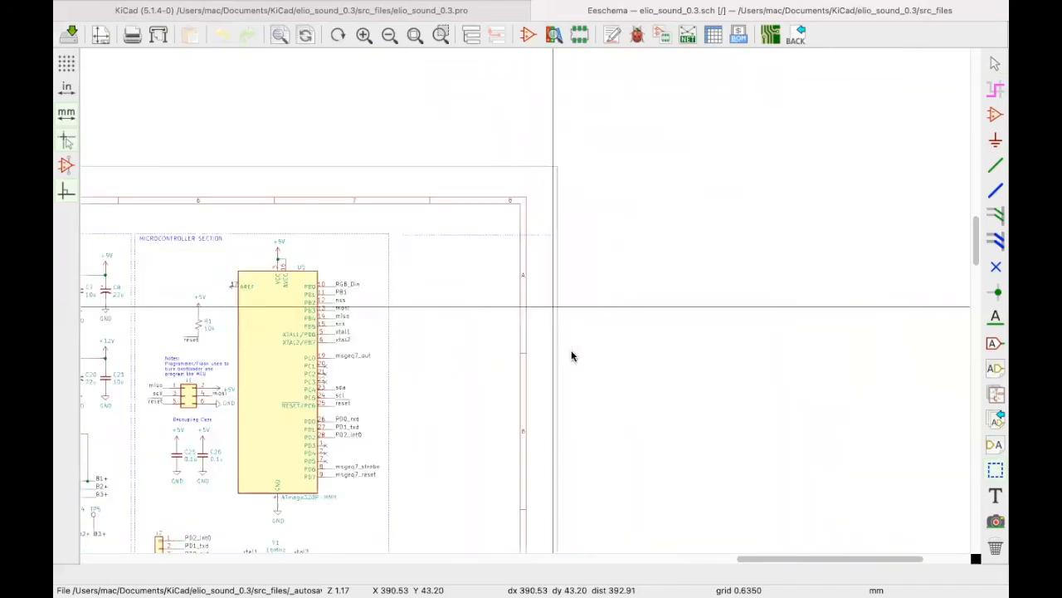
pyautogui.scroll(2, 479, 340)
pyautogui.scroll(-1, 525, 287)
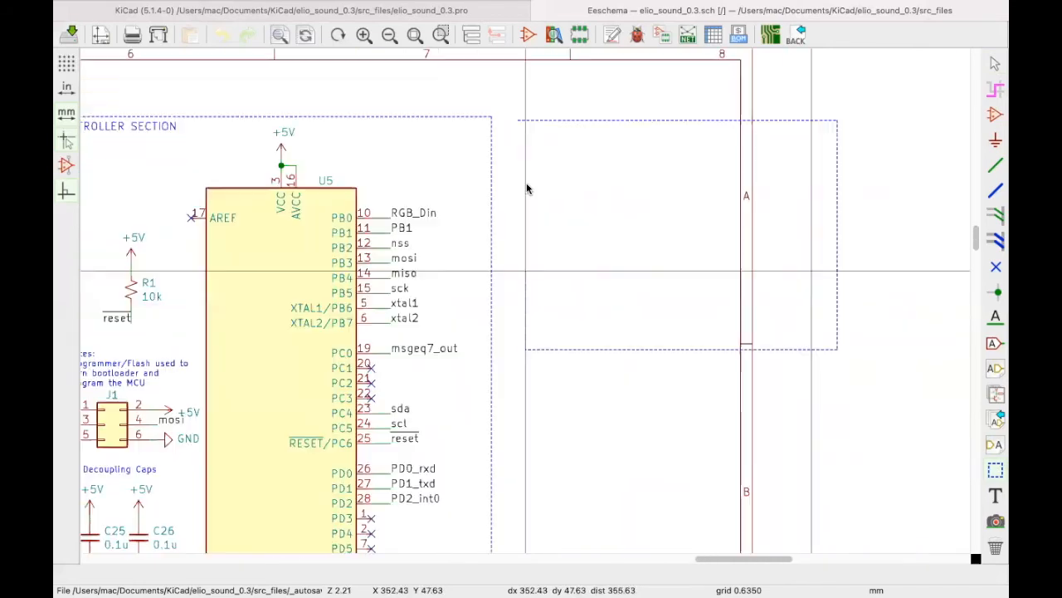
pyautogui.scroll(3, 526, 302)
pyautogui.scroll(-1, 525, 305)
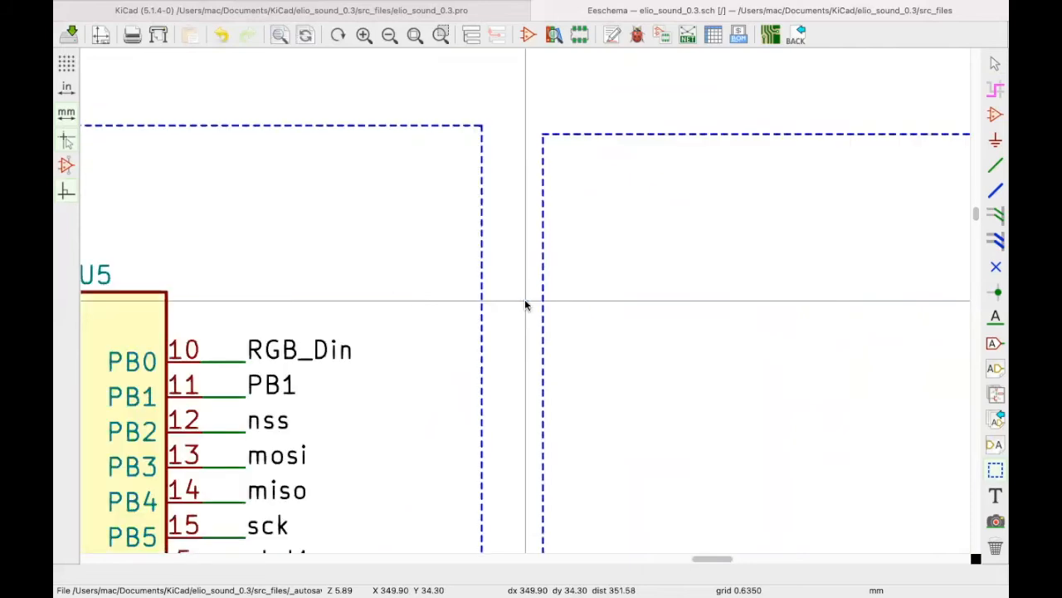
# Step: Examine the text notes around connector J1 and the decoupling capacitors in the microcontroller section
pyautogui.scroll(-5, 291, 303)
pyautogui.scroll(1, 524, 305)
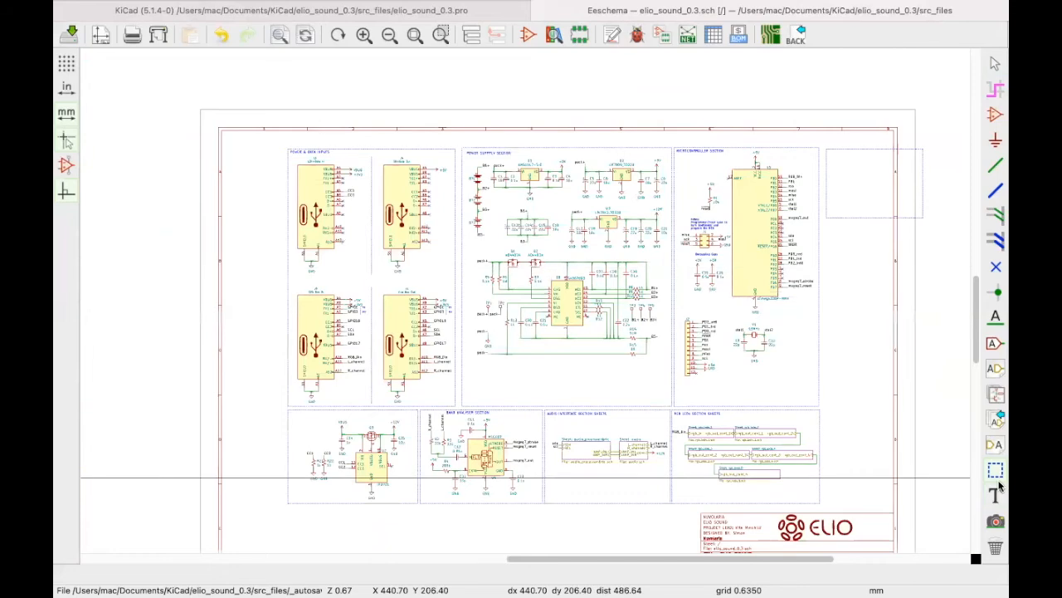
pyautogui.scroll(1, 640, 308)
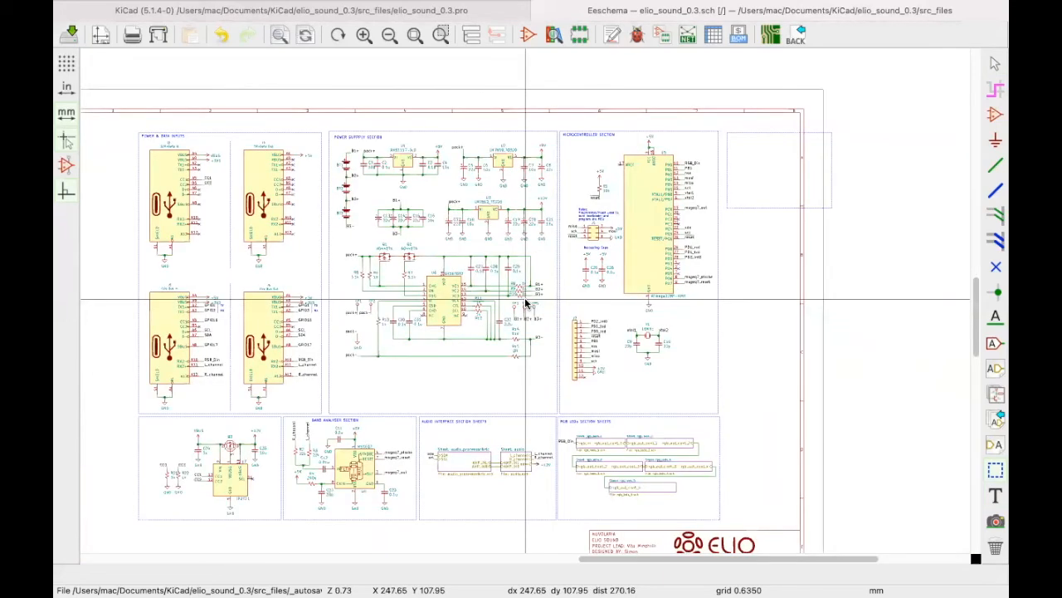
pyautogui.scroll(3, 524, 304)
pyautogui.scroll(-2, 525, 305)
pyautogui.scroll(1, 524, 304)
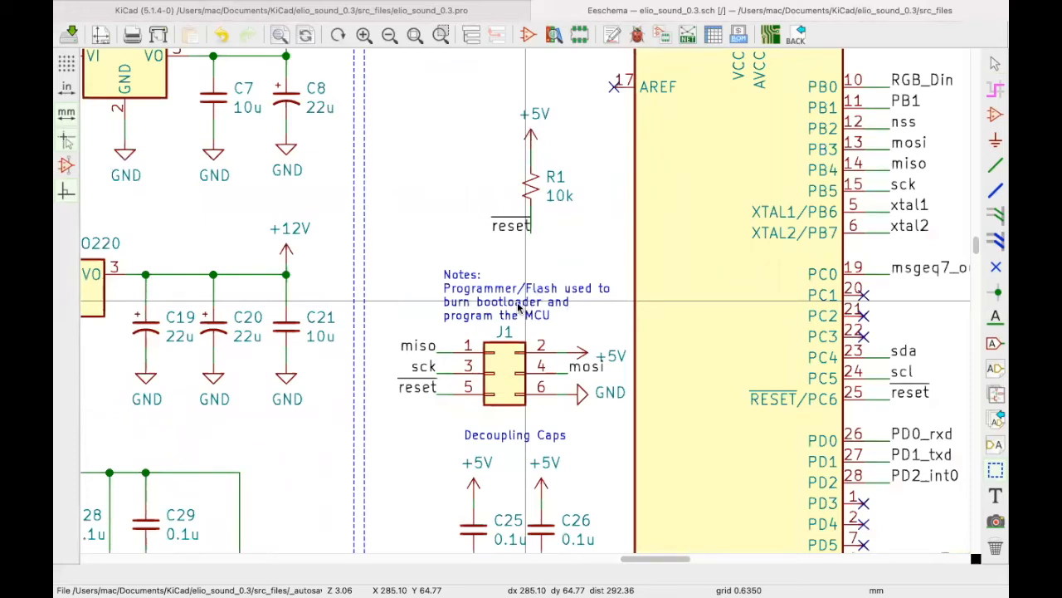
pyautogui.scroll(1, 524, 304)
pyautogui.scroll(1, 397, 225)
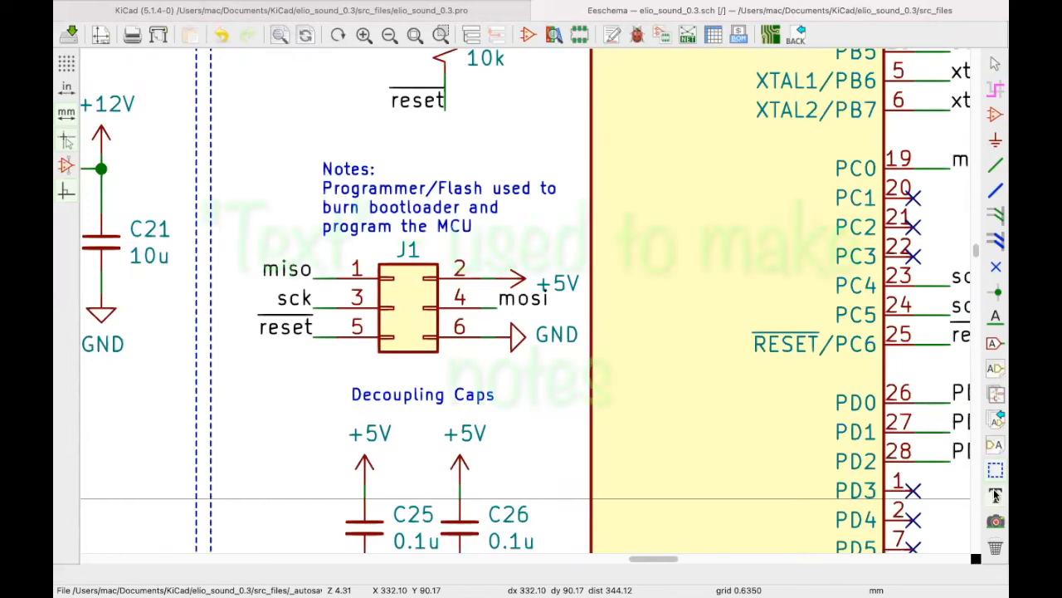
# Step: Place a normal-style text note reading "FIRST DEMO" below the MICROCONTROLLER SECTION title
pyautogui.scroll(-1, 422, 235)
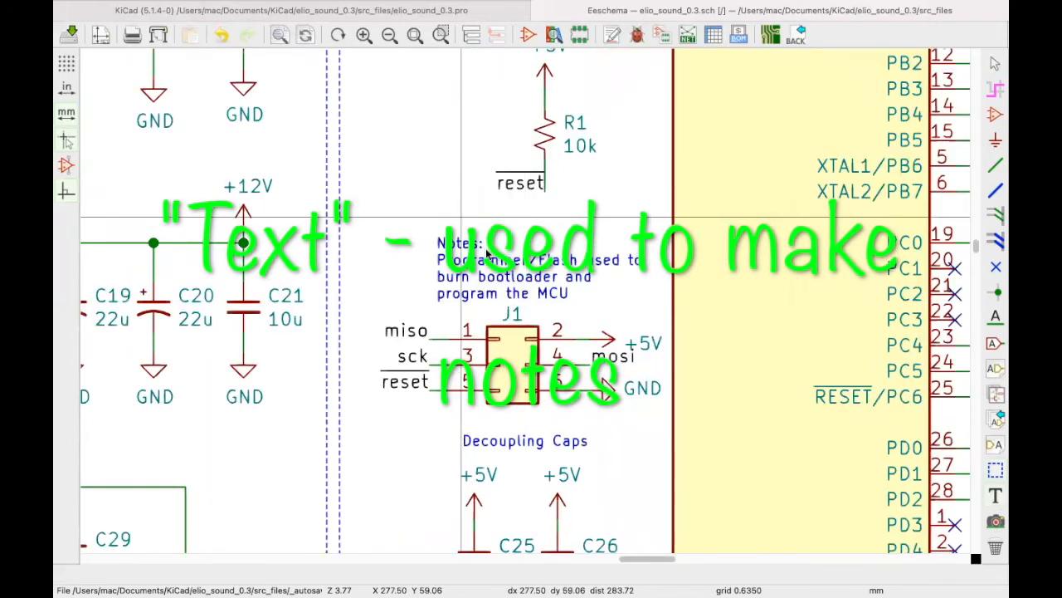
pyautogui.scroll(1, 468, 156)
pyautogui.click(483, 243)
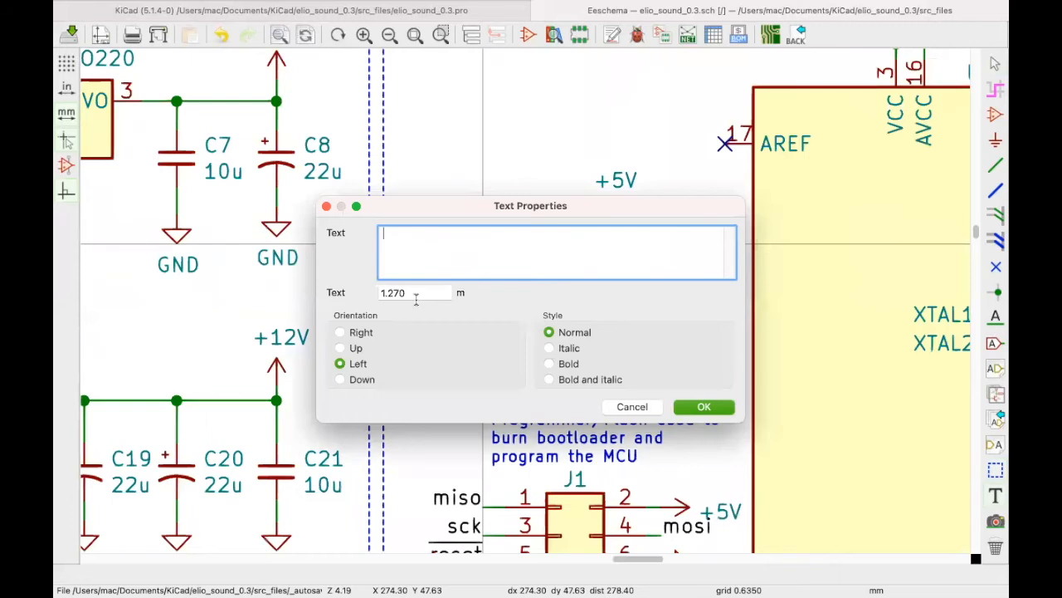
pyautogui.write('FIRST DEMO')
pyautogui.click(703, 407)
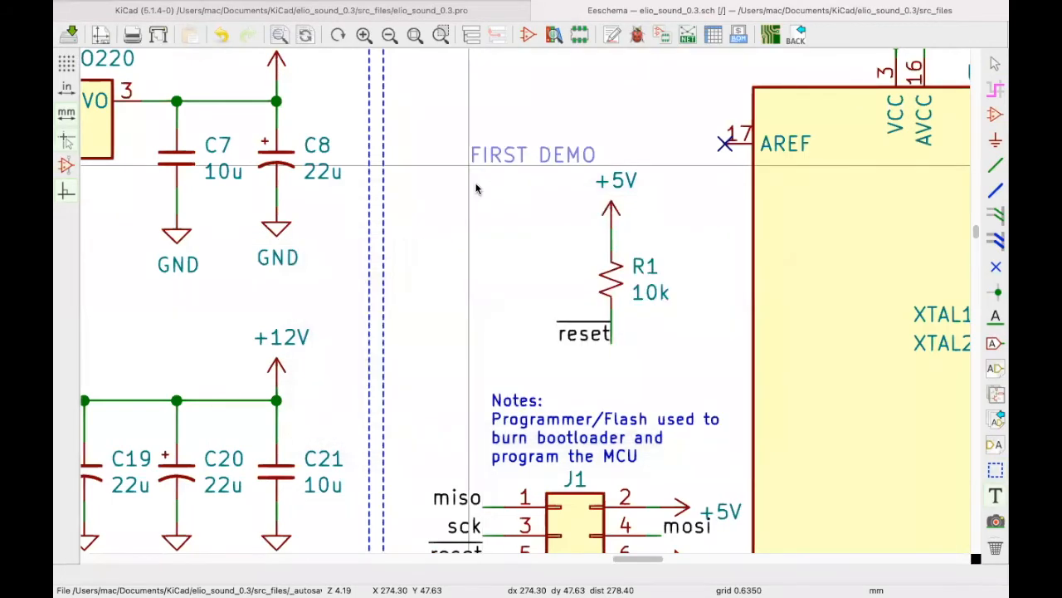
pyautogui.scroll(-2, 448, 181)
pyautogui.scroll(4, 526, 304)
pyautogui.scroll(-1, 535, 339)
pyautogui.scroll(-1, 535, 338)
pyautogui.click(538, 325)
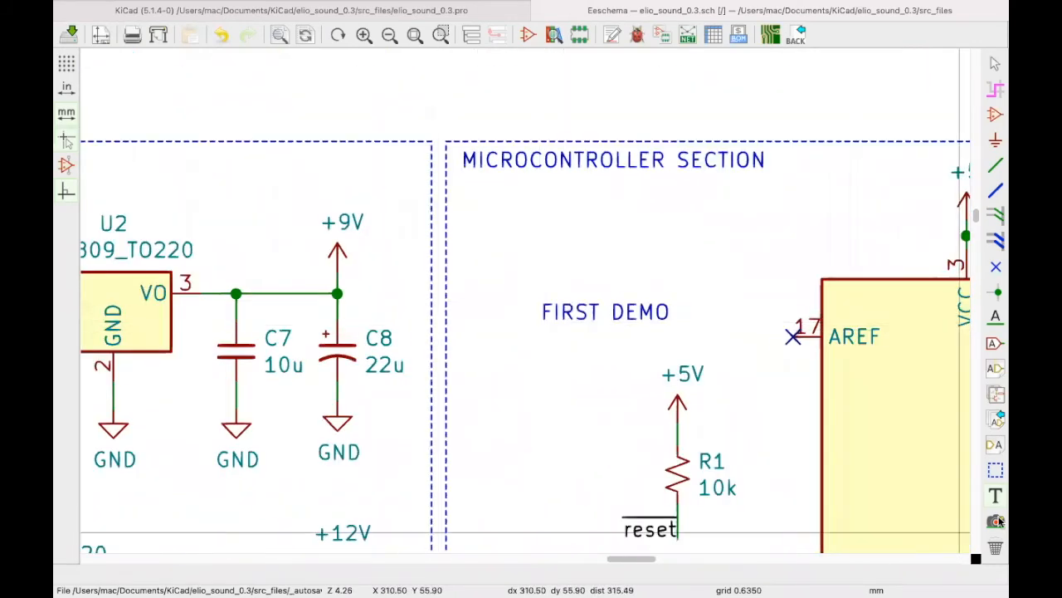
# Step: Add a second "FIRST DEMO" text note with a text size of 1 mm directly below the first one
pyautogui.click(548, 395)
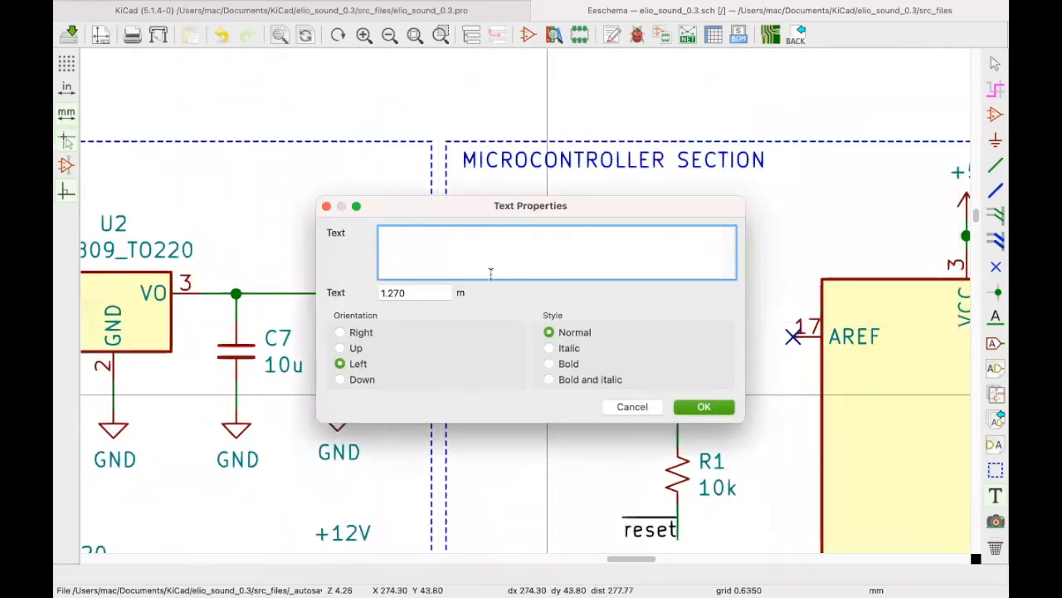
pyautogui.write('FIRST DE')
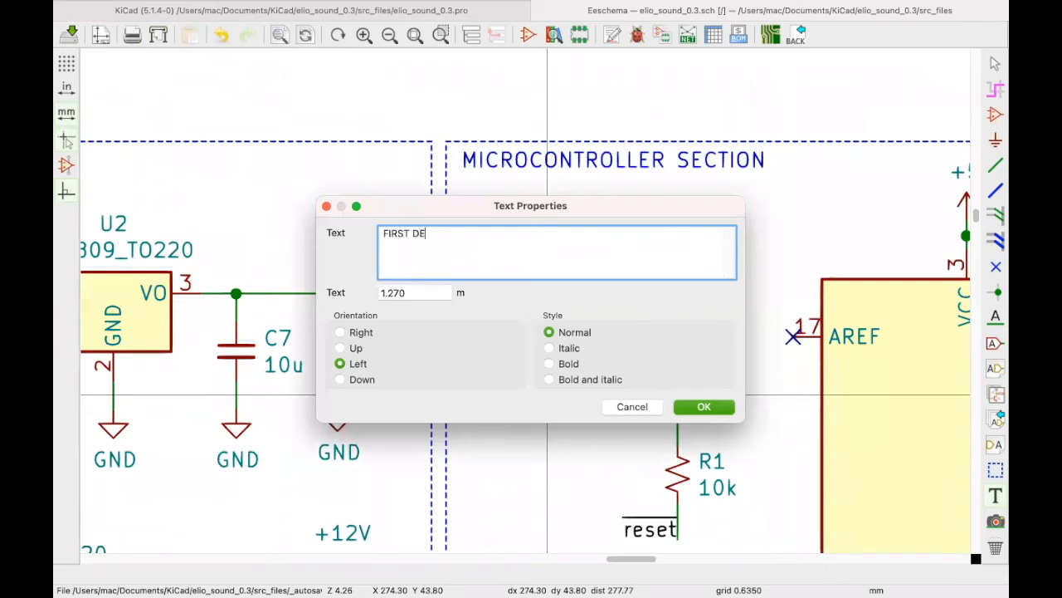
pyautogui.write('MO')
pyautogui.press('Tab')
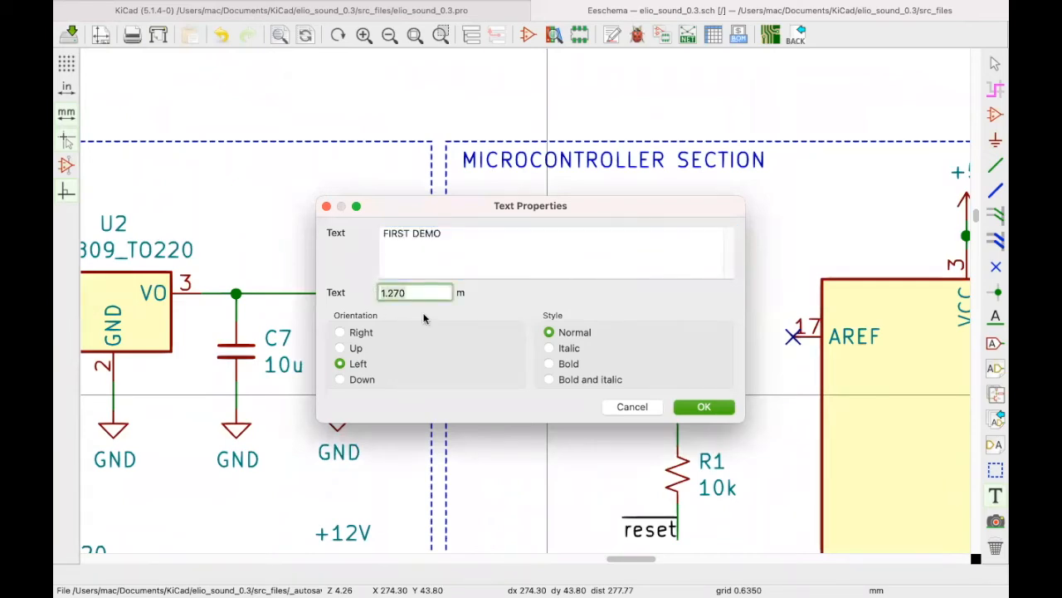
pyautogui.write('1')
pyautogui.click(702, 408)
pyautogui.click(540, 351)
# Step: Add a third "FIRST DEMO" text note in italic style below the second one
pyautogui.click(529, 422)
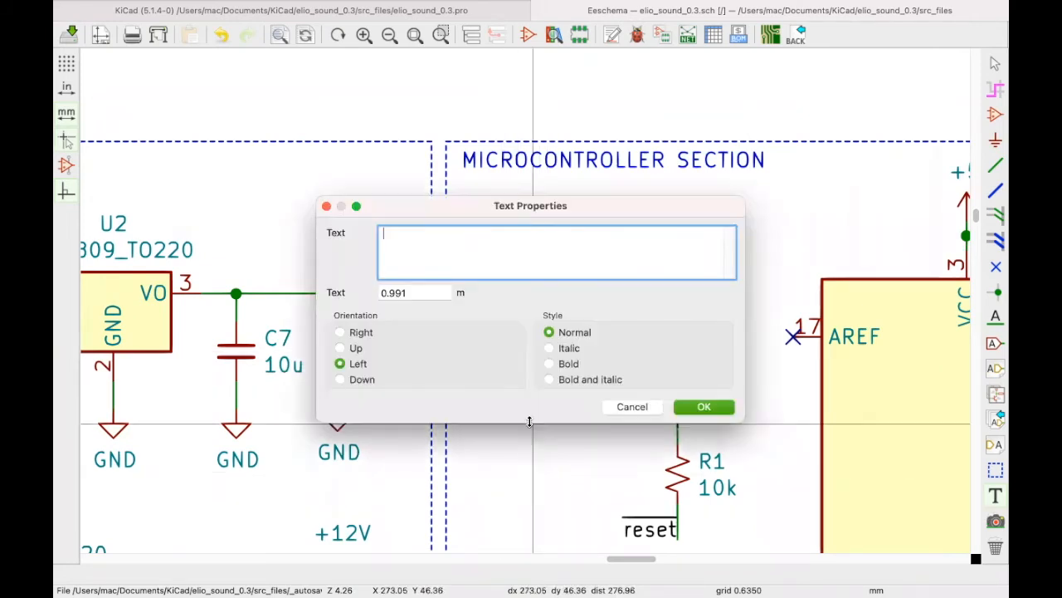
pyautogui.write('FIRST DEMO')
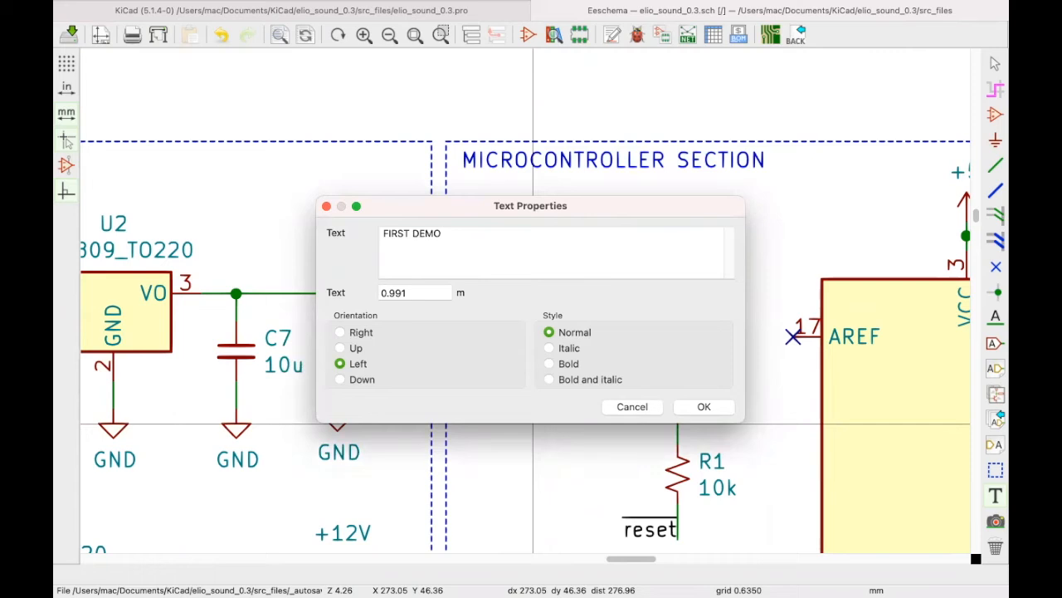
pyautogui.click(568, 350)
pyautogui.press('Return')
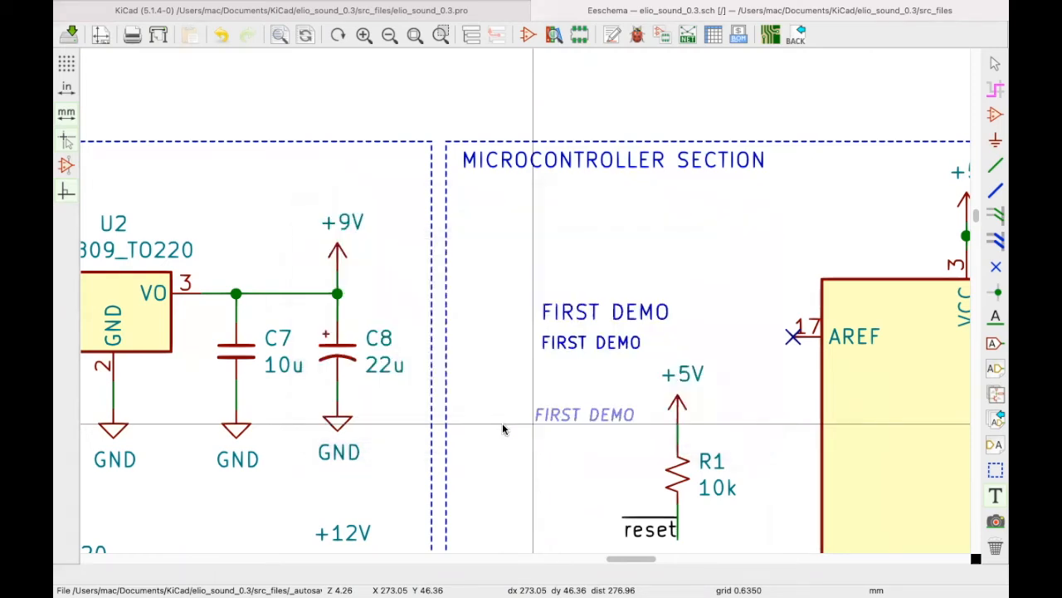
pyautogui.click(536, 374)
# Step: Add a fourth "FIRST DEMO" text note in bold style below the italic one
pyautogui.click(541, 419)
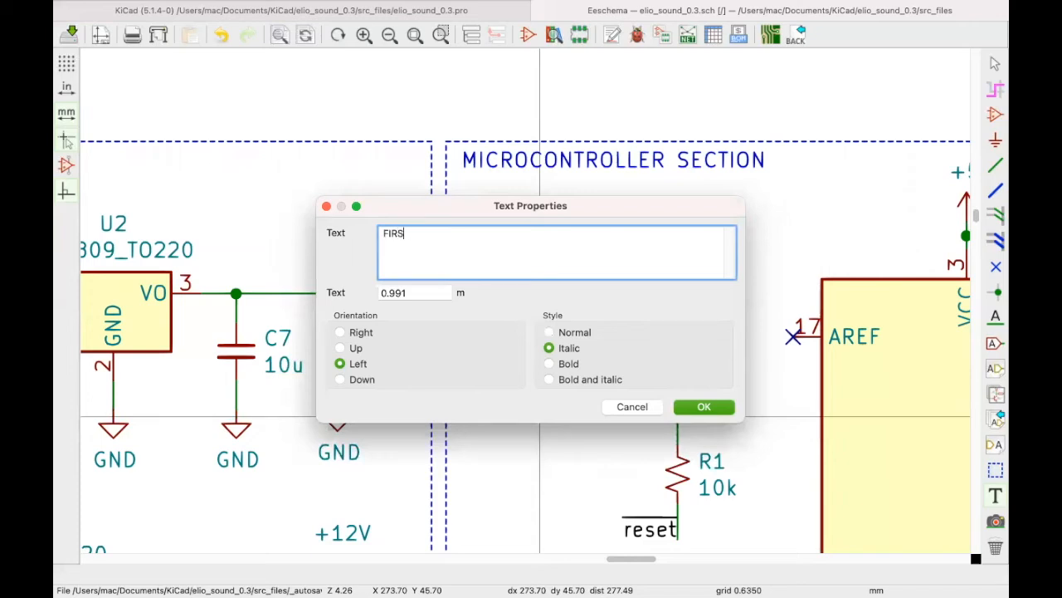
pyautogui.write('FIRST DEM')
pyautogui.click(549, 364)
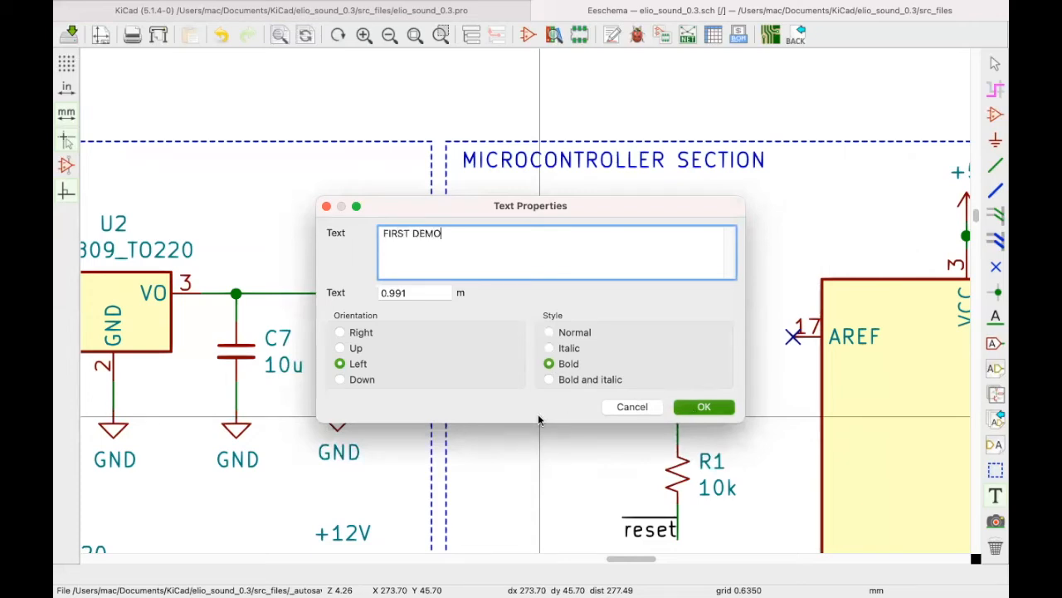
pyautogui.press('Return')
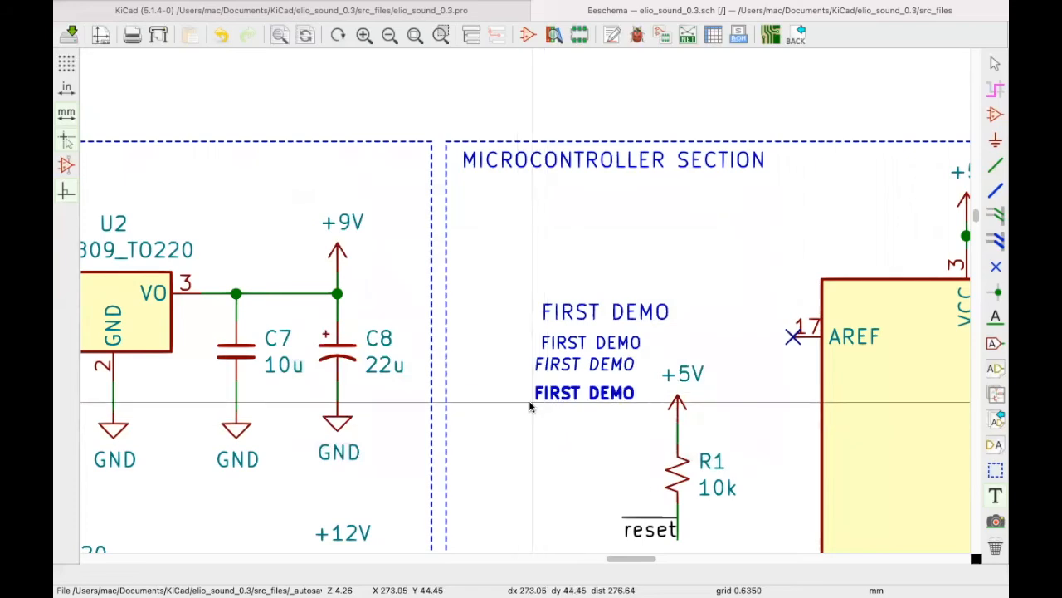
pyautogui.click(530, 406)
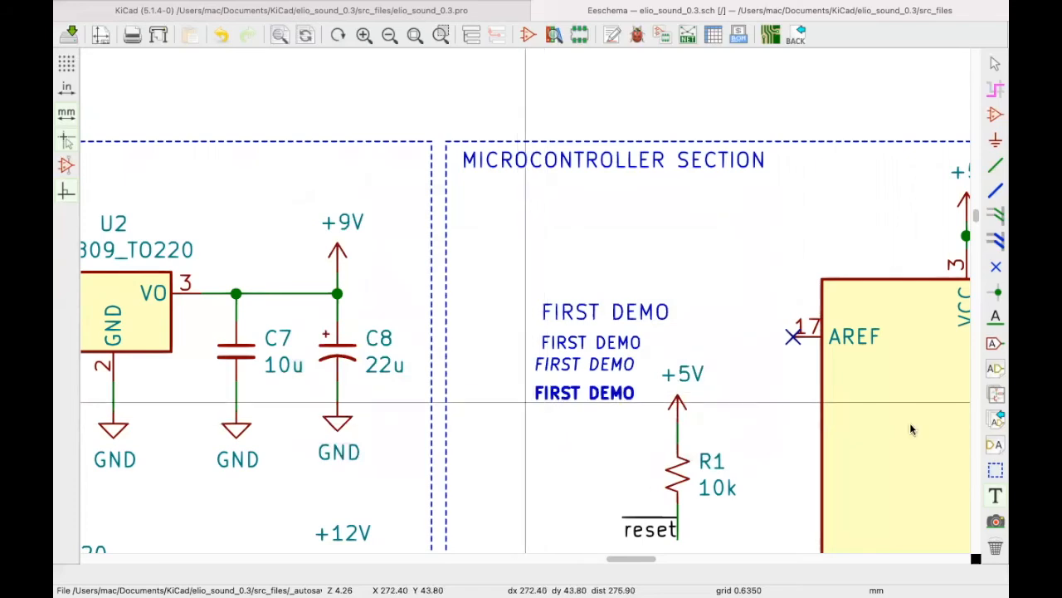
# Step: Move the bold "FIRST DEMO" note further down and shift the italic note down toward it
pyautogui.moveTo(611, 431); pyautogui.dragTo(520, 280)
pyautogui.click(481, 236)
pyautogui.scroll(1, 561, 358)
pyautogui.press('m')
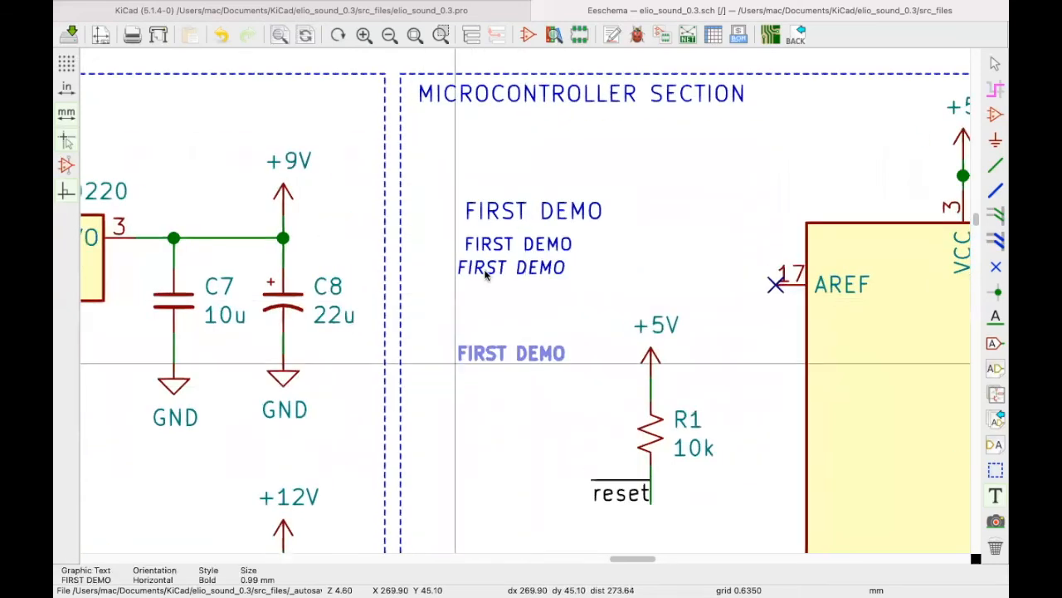
pyautogui.click(454, 369)
pyautogui.press('m')
pyautogui.click(454, 321)
# Step: Change the bold "FIRST DEMO" note to bold and italic with a text size of 2.5 mm and reposition it just above resistor R1
pyautogui.scroll(2, 498, 340)
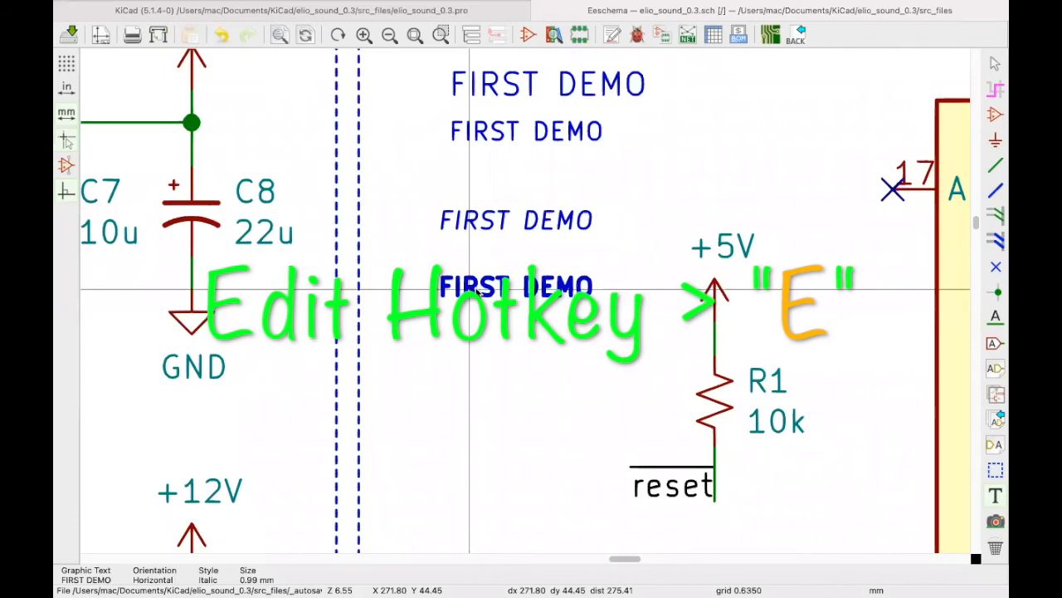
pyautogui.press('e')
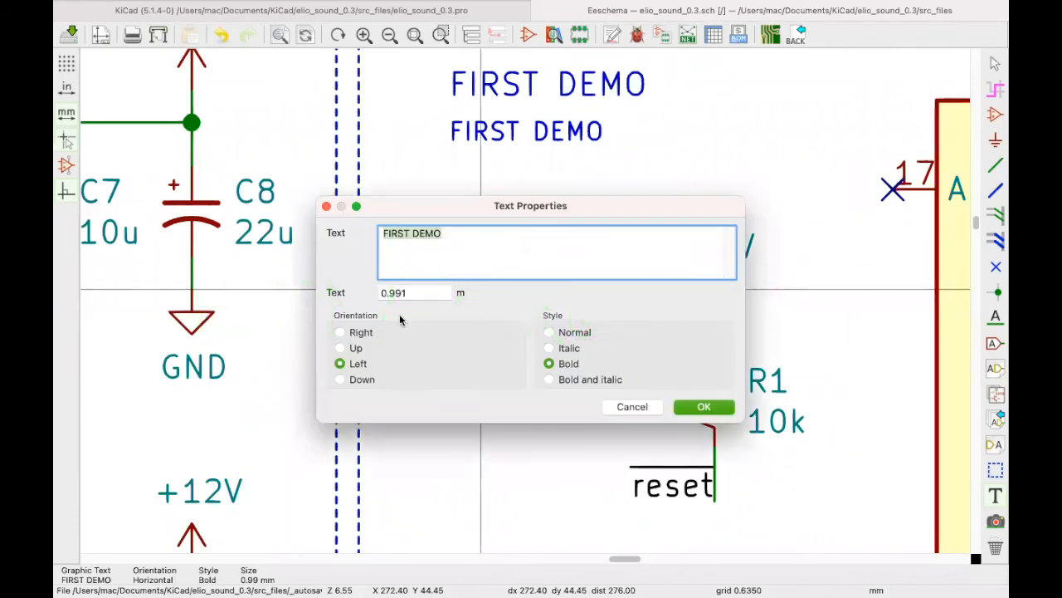
pyautogui.click(573, 382)
pyautogui.press('Tab')
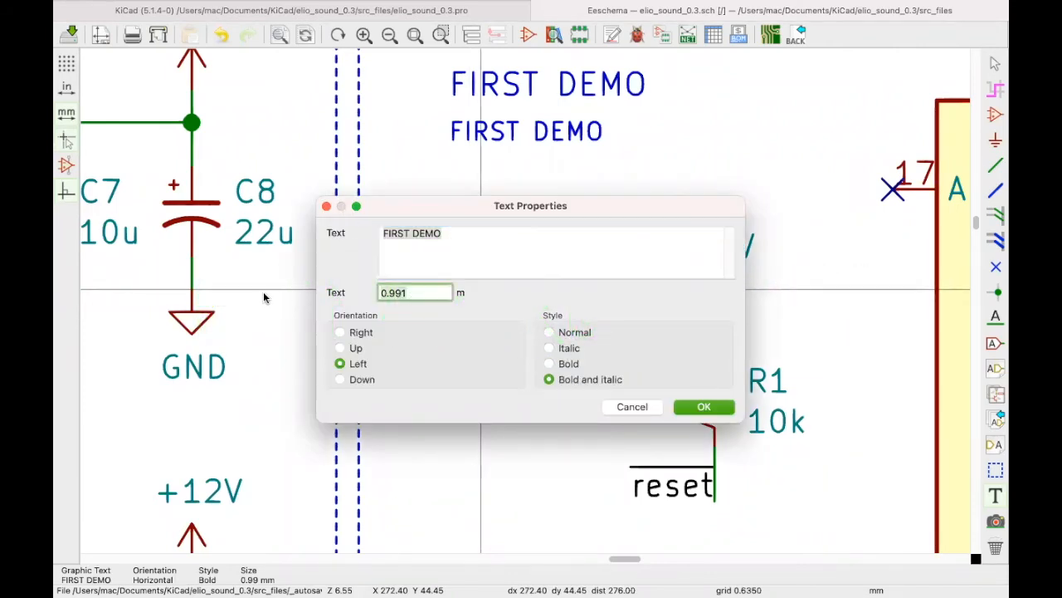
pyautogui.write('2.5')
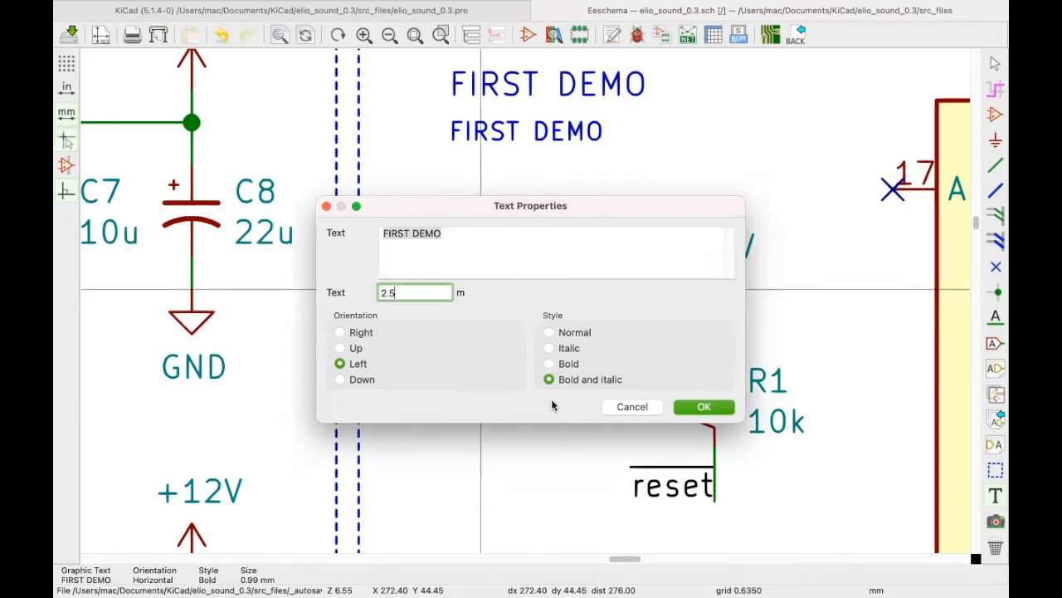
pyautogui.click(704, 407)
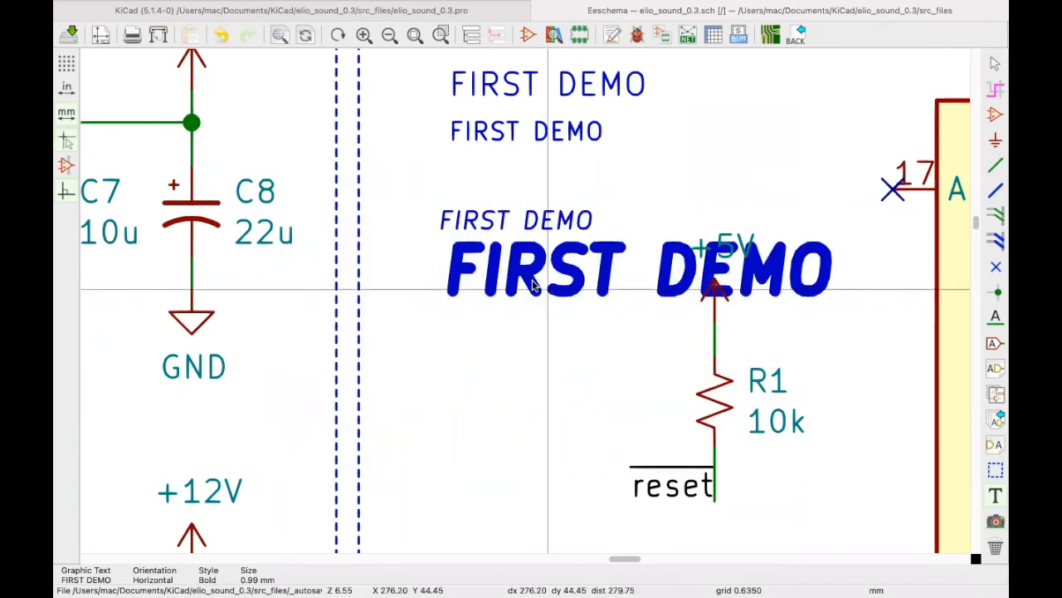
pyautogui.press('m')
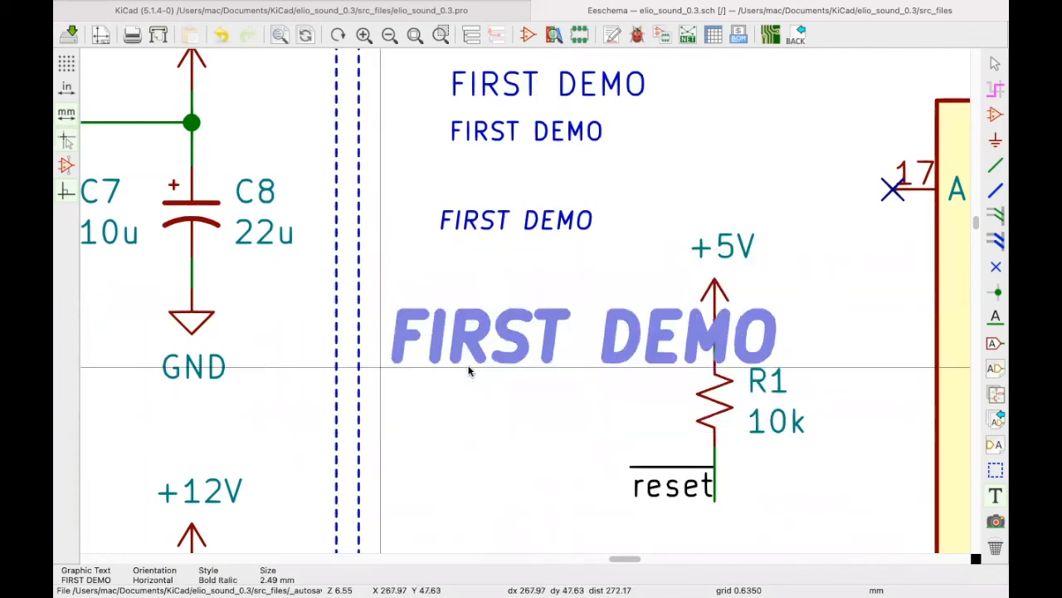
pyautogui.click(558, 349)
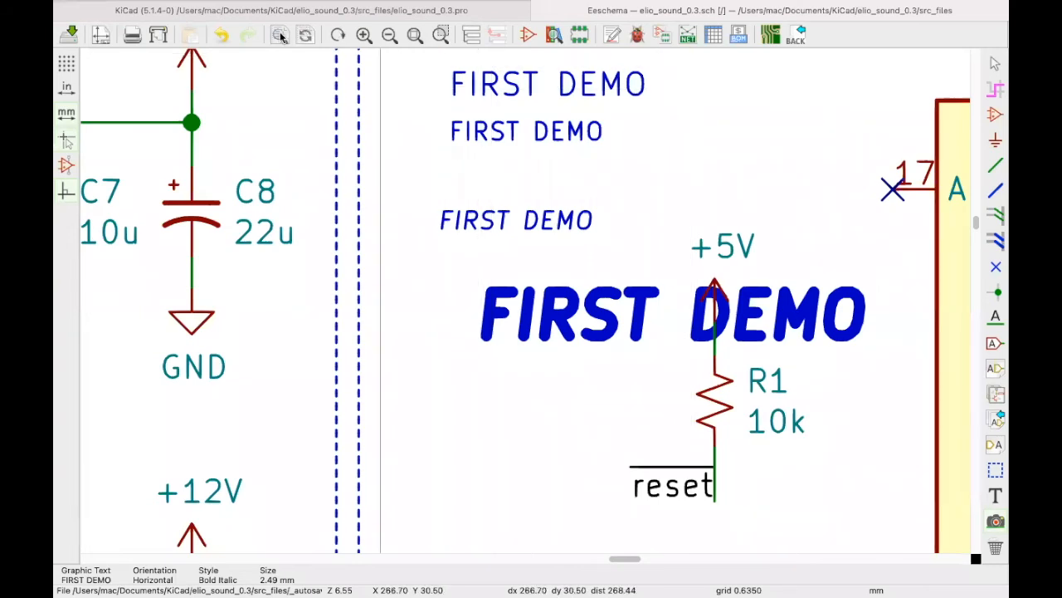
# Step: Try the zoom commands by fitting the whole sheet in view and enlarging the power supply section
pyautogui.click(364, 35)
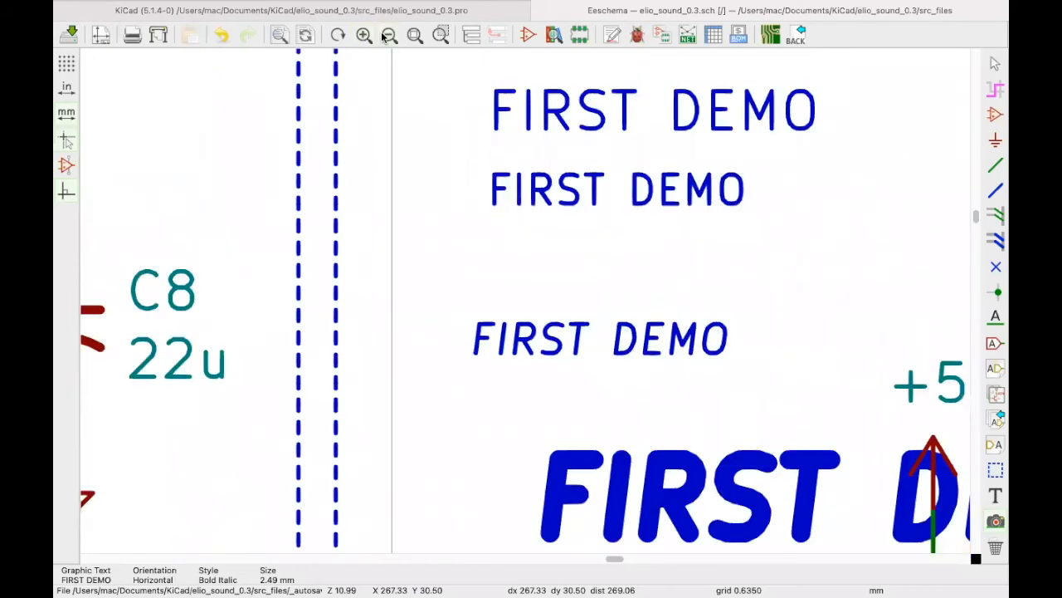
pyautogui.click(389, 35)
pyautogui.click(415, 35)
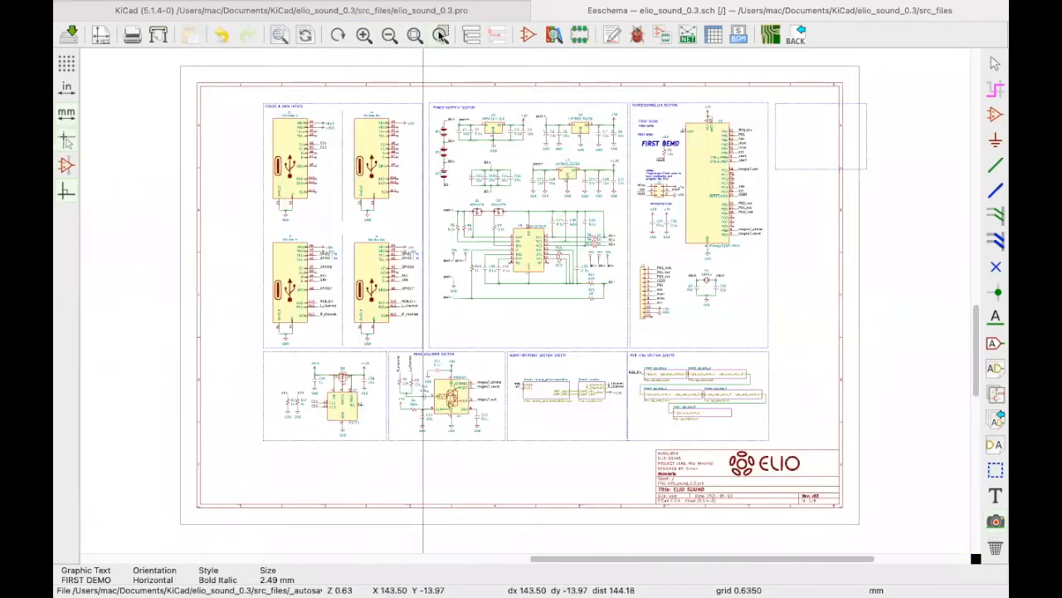
pyautogui.scroll(4, 504, 152)
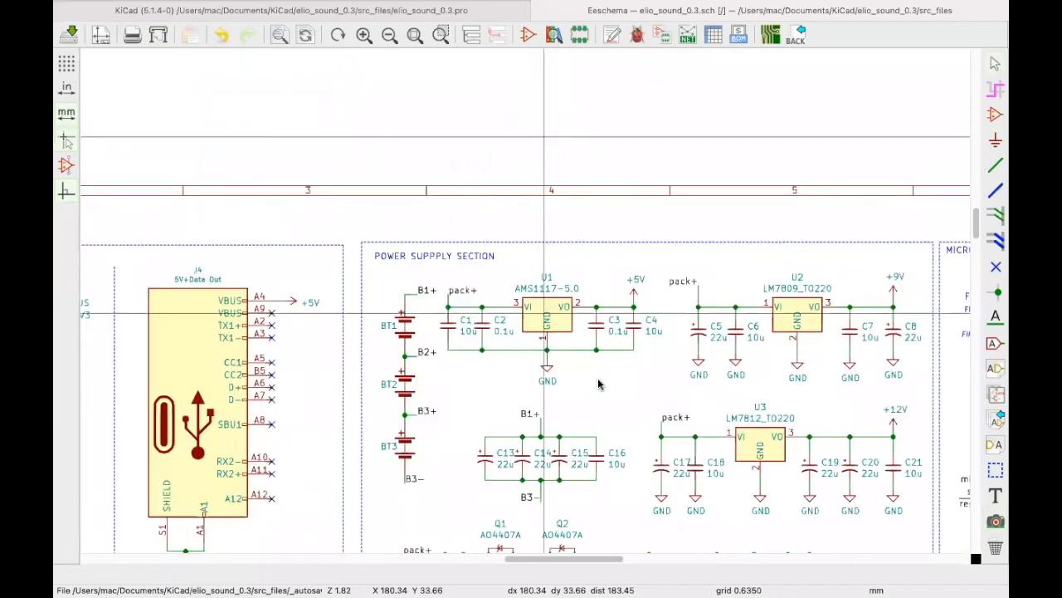
# Step: Open the rgb_leds_4 sheet through the hierarchy navigator
pyautogui.click(470, 38)
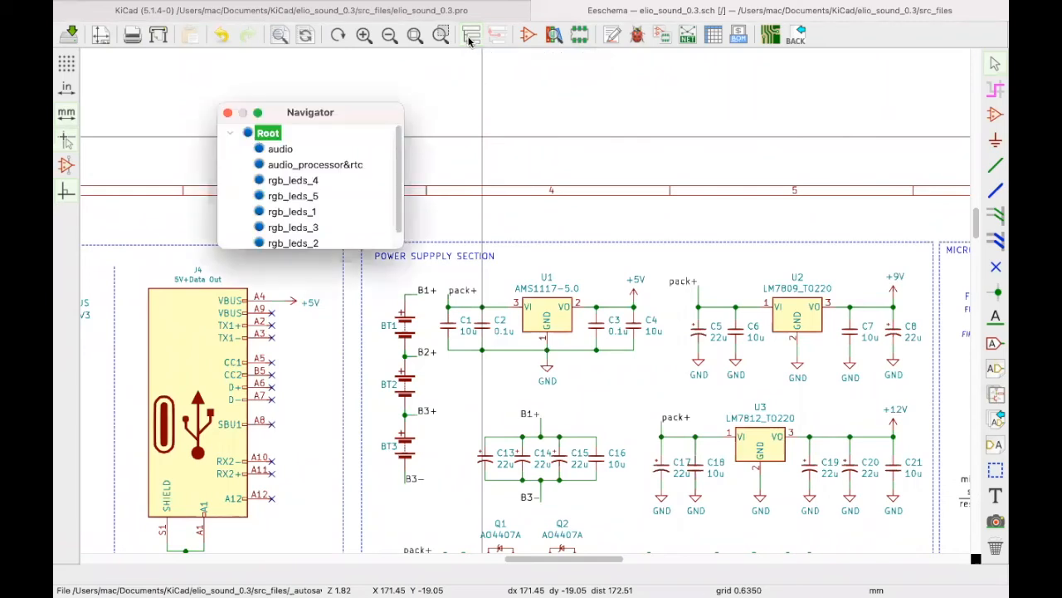
pyautogui.scroll(-1, 336, 215)
pyautogui.scroll(1, 334, 199)
pyautogui.scroll(-1, 332, 200)
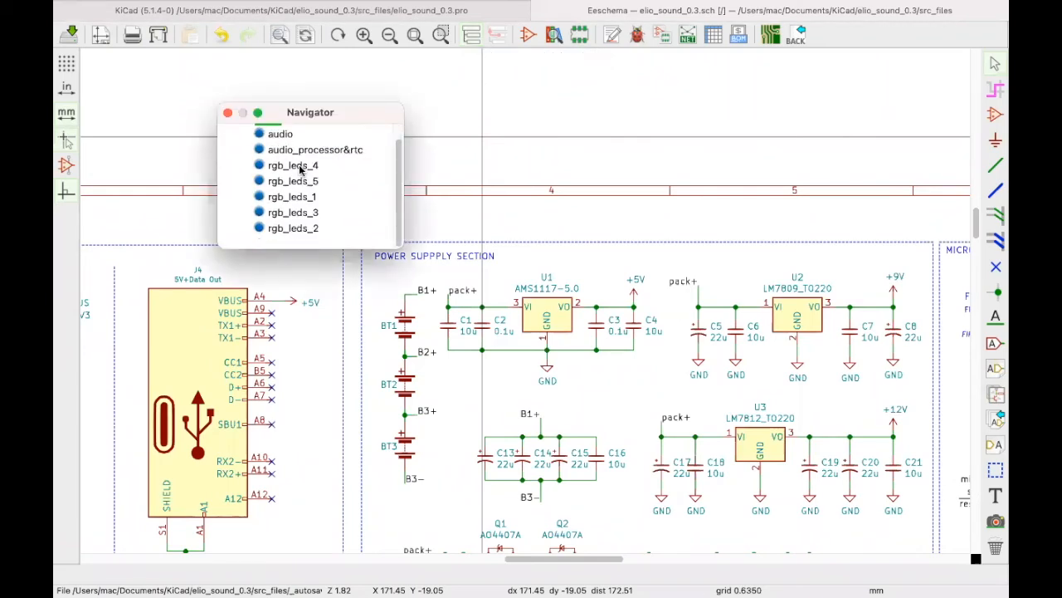
pyautogui.click(301, 168)
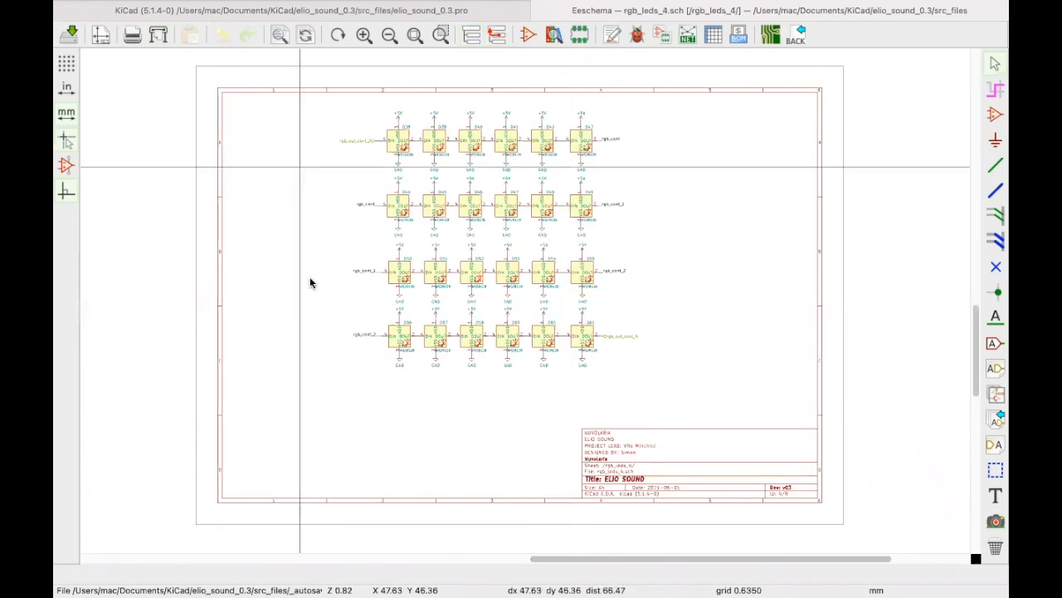
# Step: Leave the rgb_leds_4 sheet for the root schematic and open the rgb_leds_3 sheet through the hierarchy navigator
pyautogui.click(494, 36)
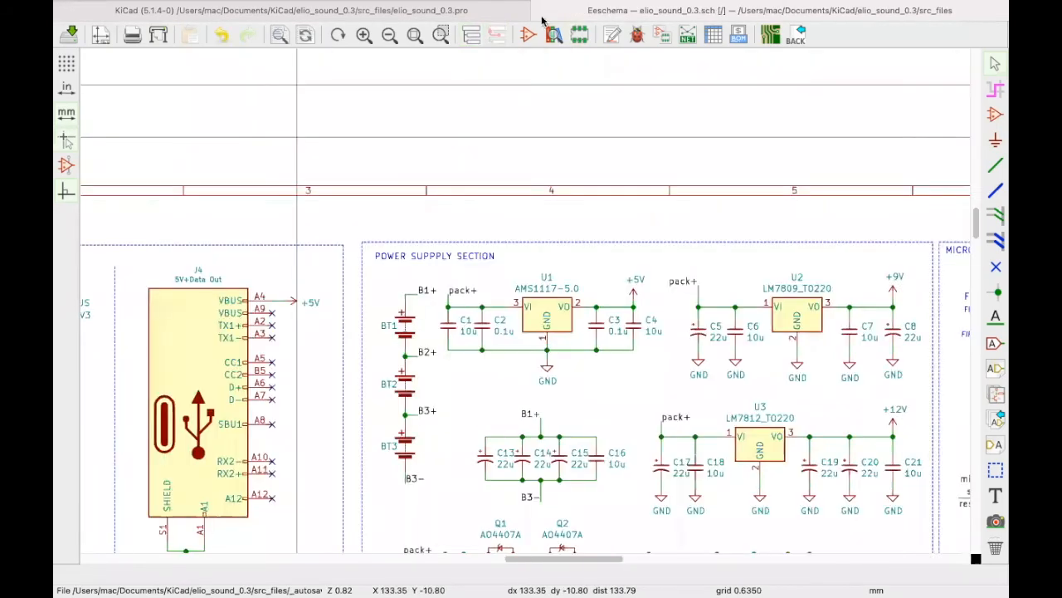
pyautogui.click(471, 34)
pyautogui.click(337, 235)
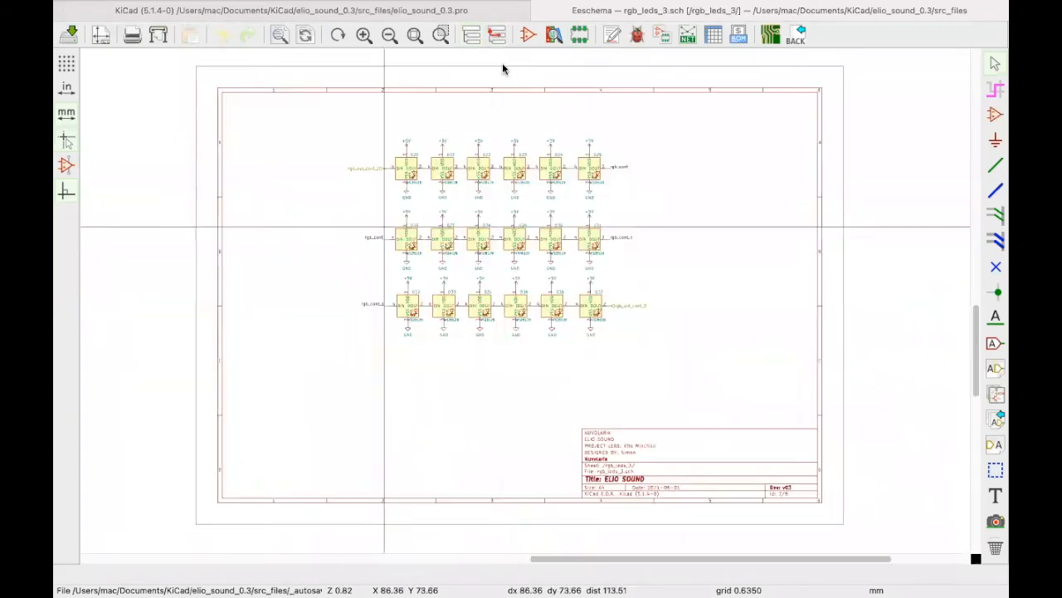
# Step: Open the audio_processor&rtc sheet through the hierarchy navigator
pyautogui.click(471, 34)
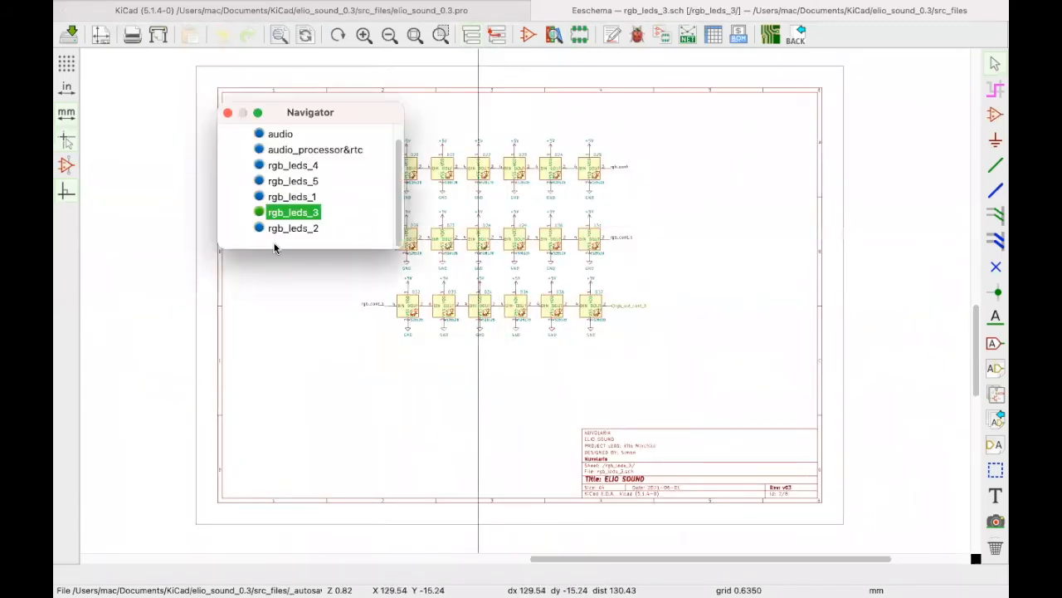
pyautogui.scroll(1, 336, 197)
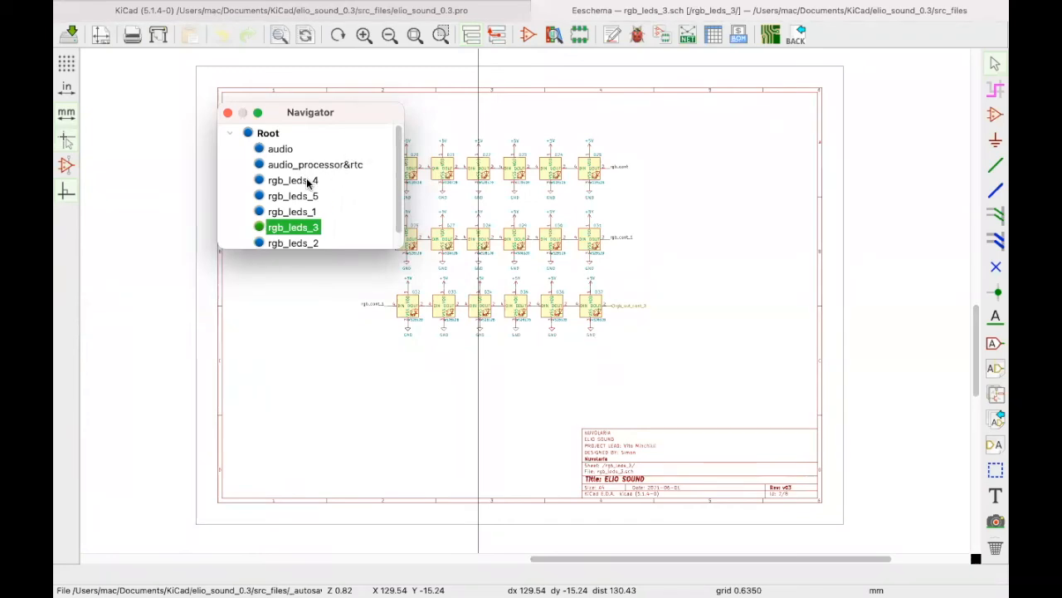
pyautogui.scroll(-1, 319, 218)
pyautogui.scroll(1, 320, 214)
pyautogui.click(315, 166)
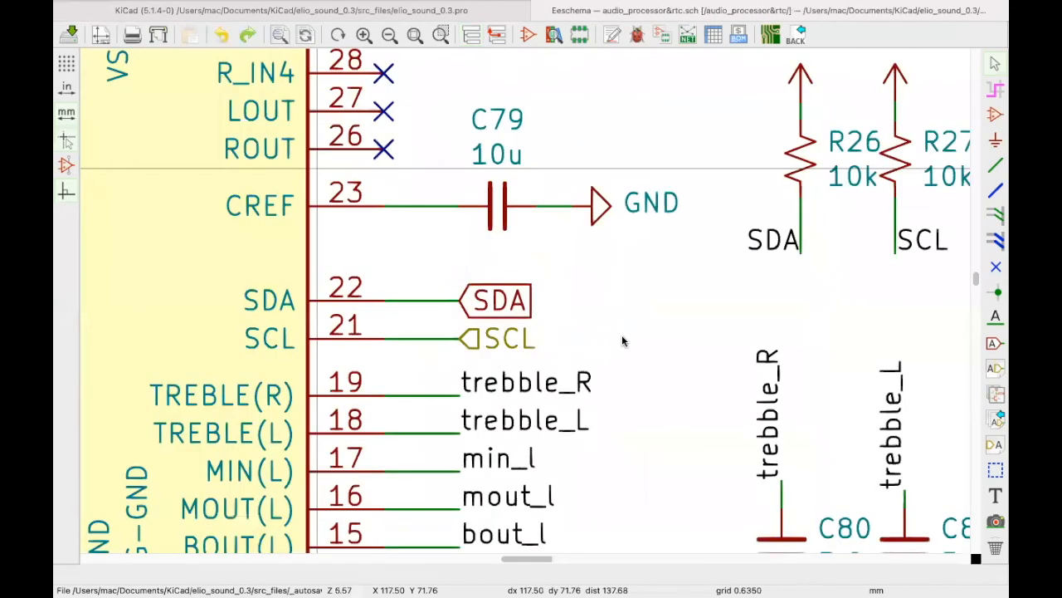
# Step: Look over the audio processor and real time clock sections and view the Bill of Material dialog, closing it without generating anything
pyautogui.scroll(-5, 621, 335)
pyautogui.scroll(4, 747, 240)
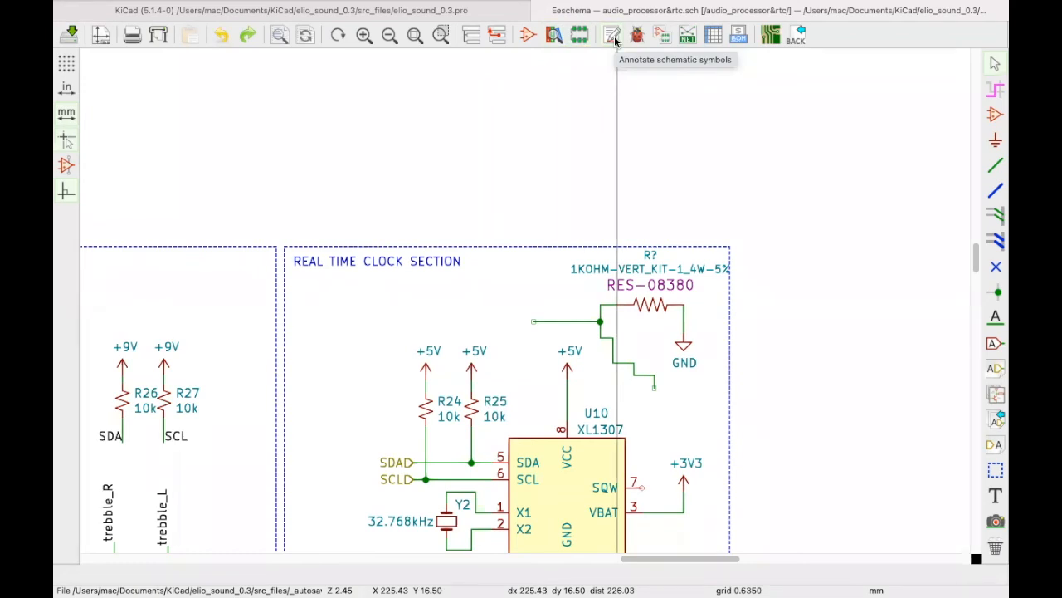
pyautogui.scroll(-1, 489, 310)
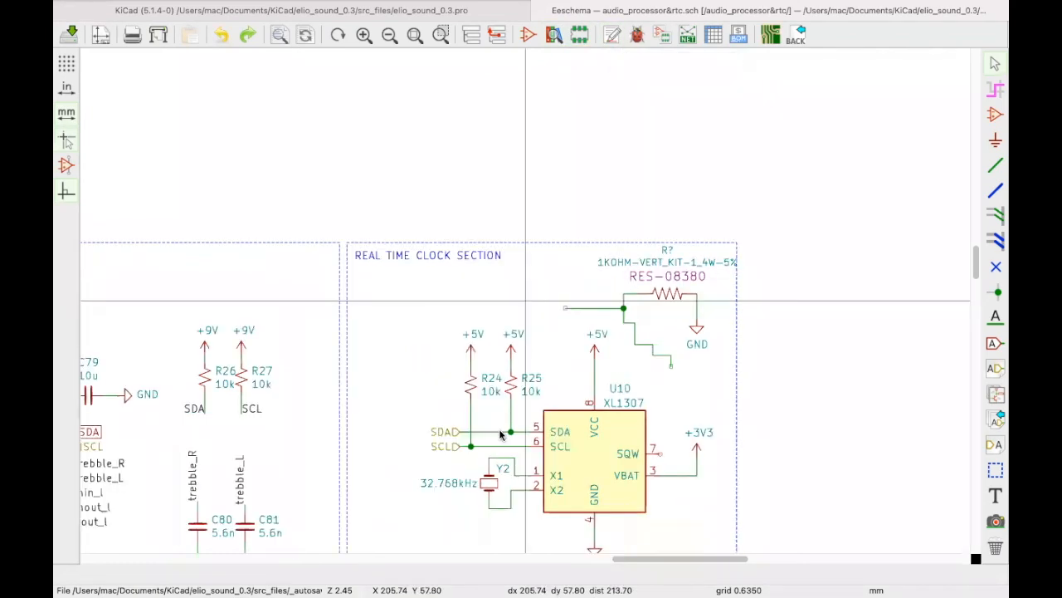
pyautogui.scroll(-2, 500, 434)
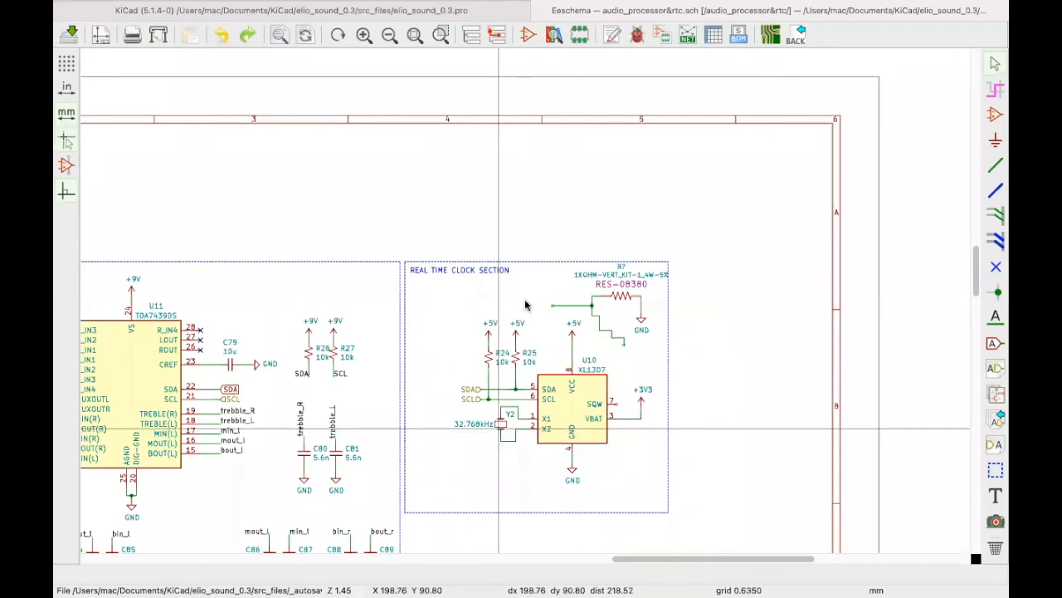
pyautogui.scroll(-5, 526, 305)
pyautogui.scroll(1, 541, 135)
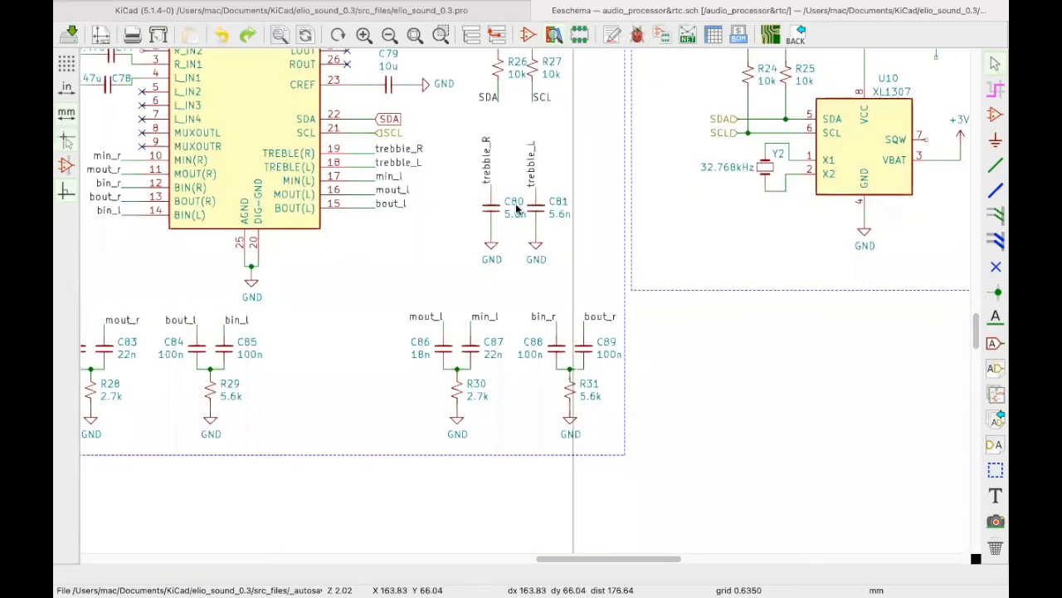
pyautogui.scroll(4, 517, 209)
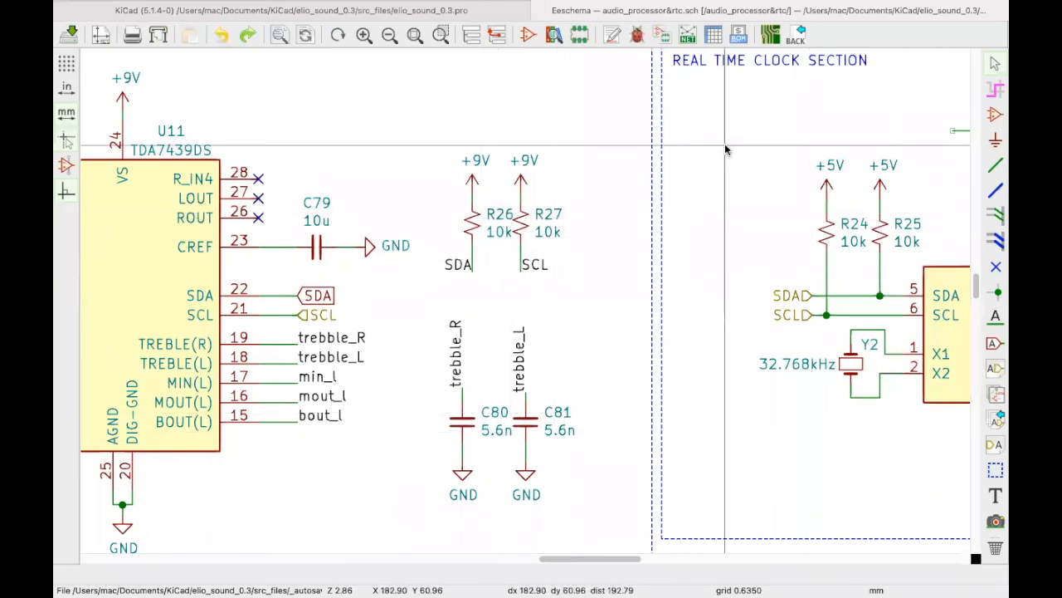
pyautogui.click(738, 35)
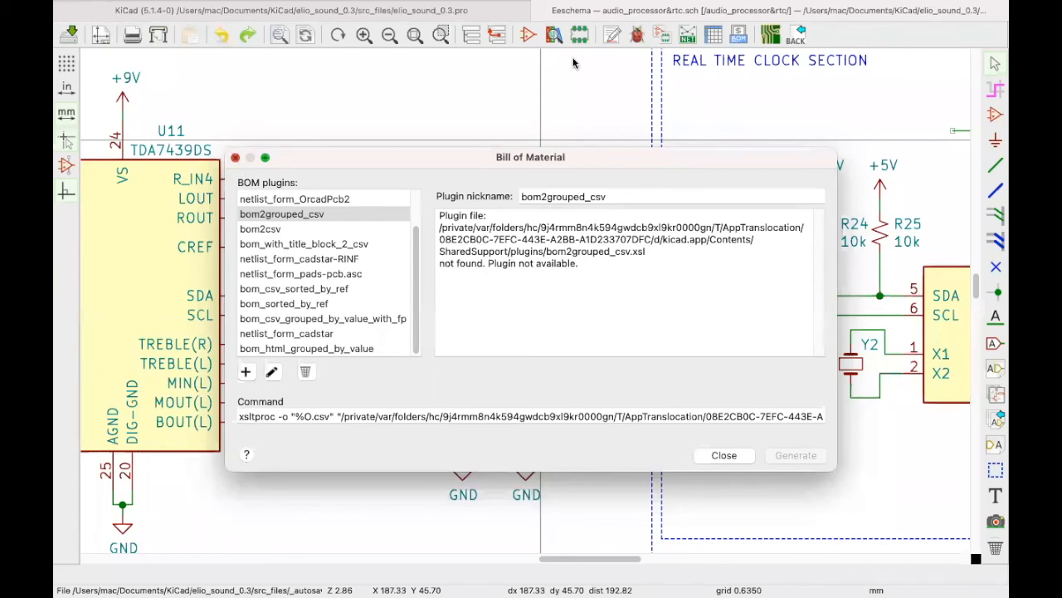
pyautogui.click(235, 158)
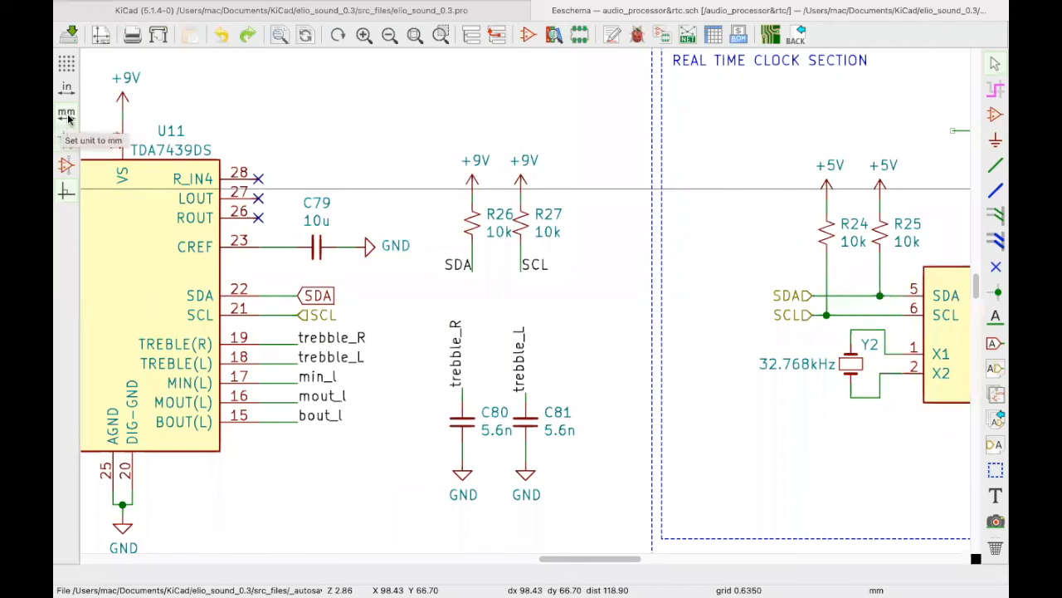
# Step: Try inches as the schematic's units and return to millimetres
pyautogui.click(67, 89)
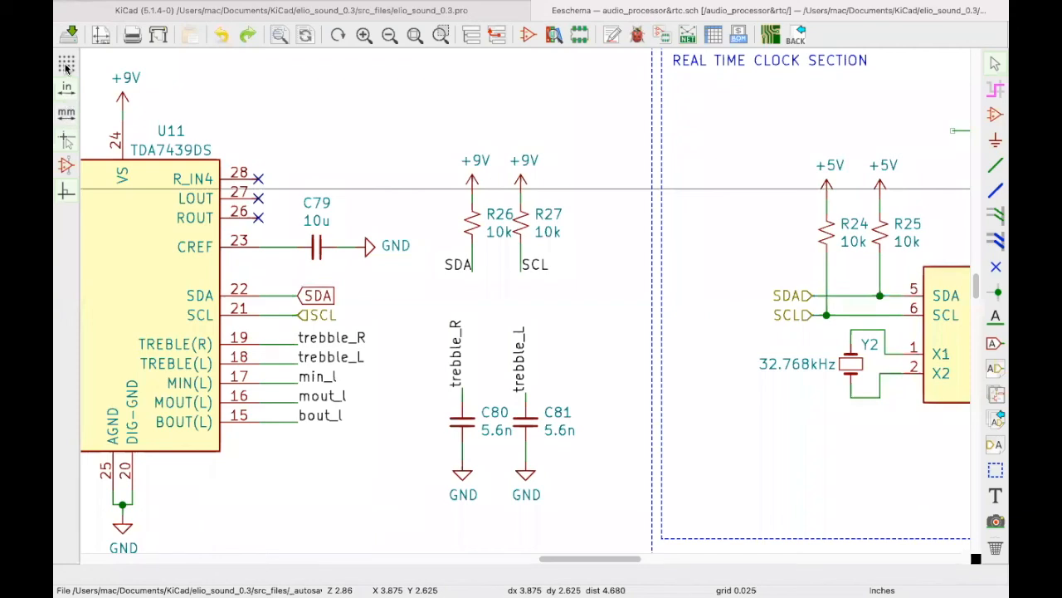
pyautogui.scroll(5, 366, 200)
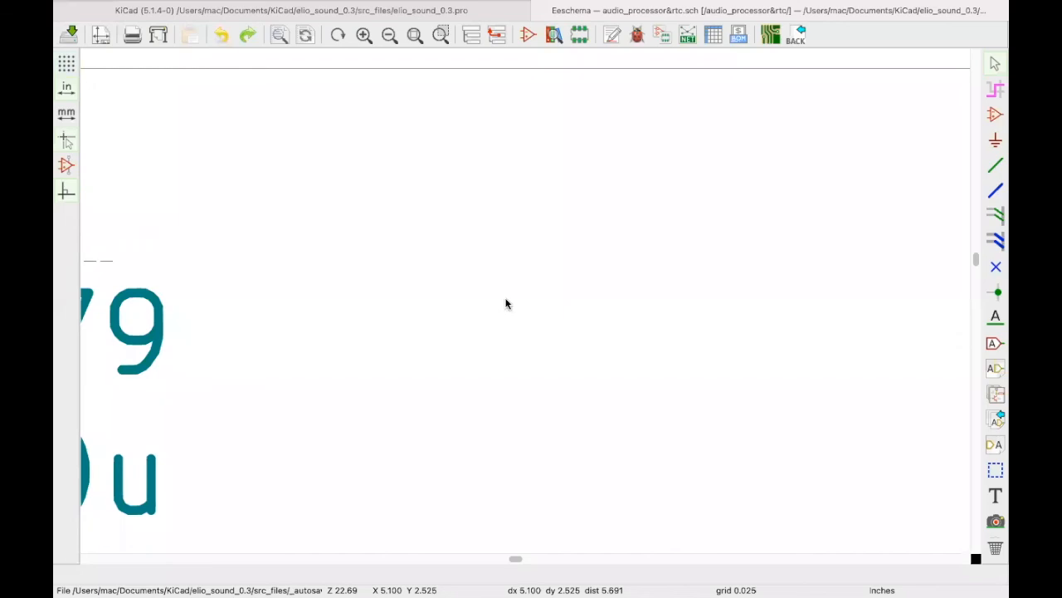
pyautogui.scroll(-5, 524, 304)
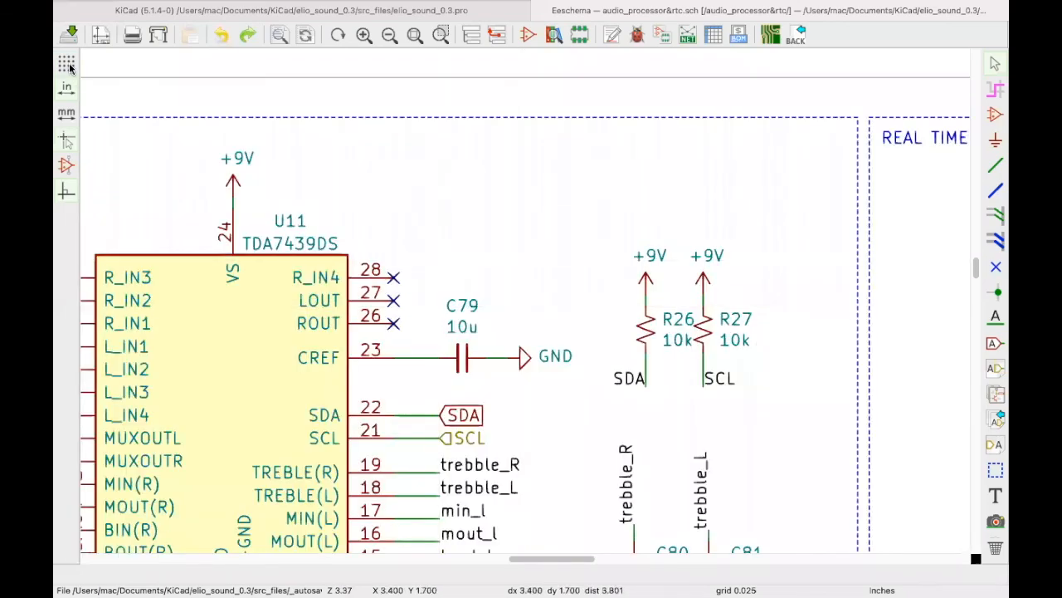
pyautogui.click(66, 114)
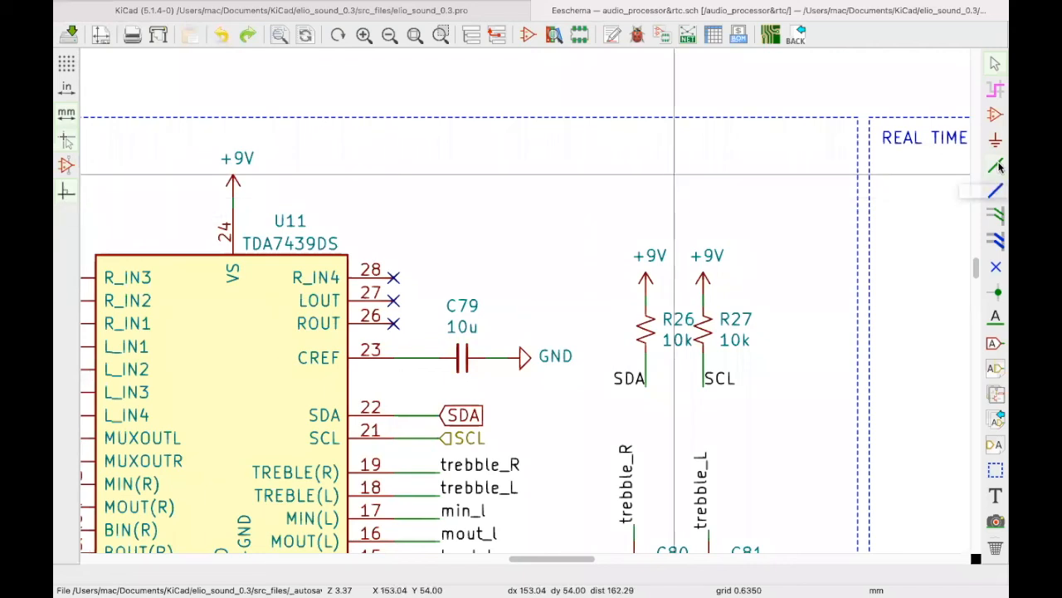
# Step: Draw a stepped wire of horizontal and vertical segments from above capacitor C79 into the real time clock section
pyautogui.press('w')
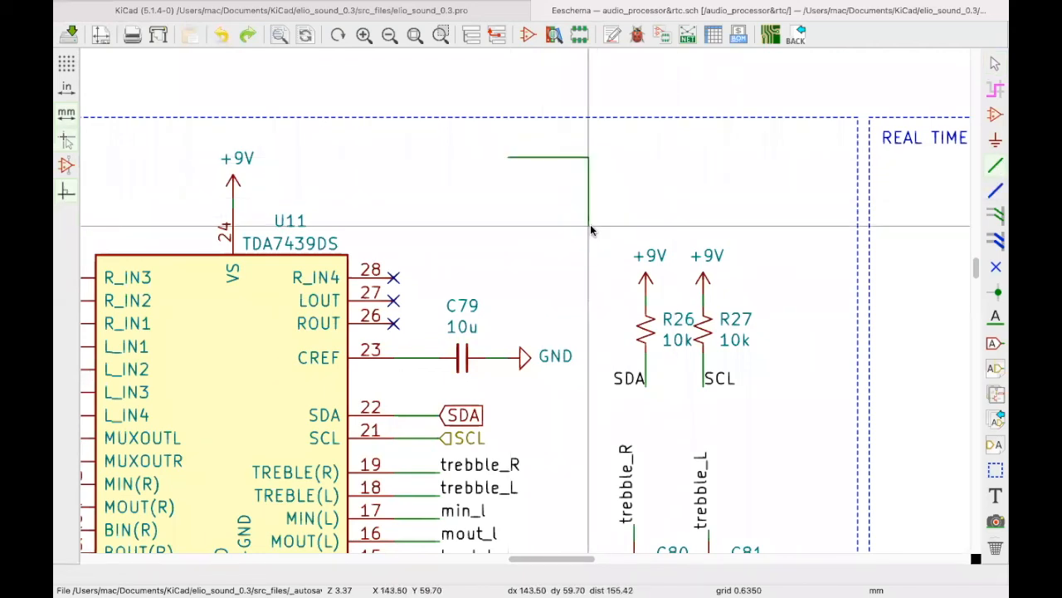
pyautogui.click(811, 273)
pyautogui.scroll(-2, 902, 386)
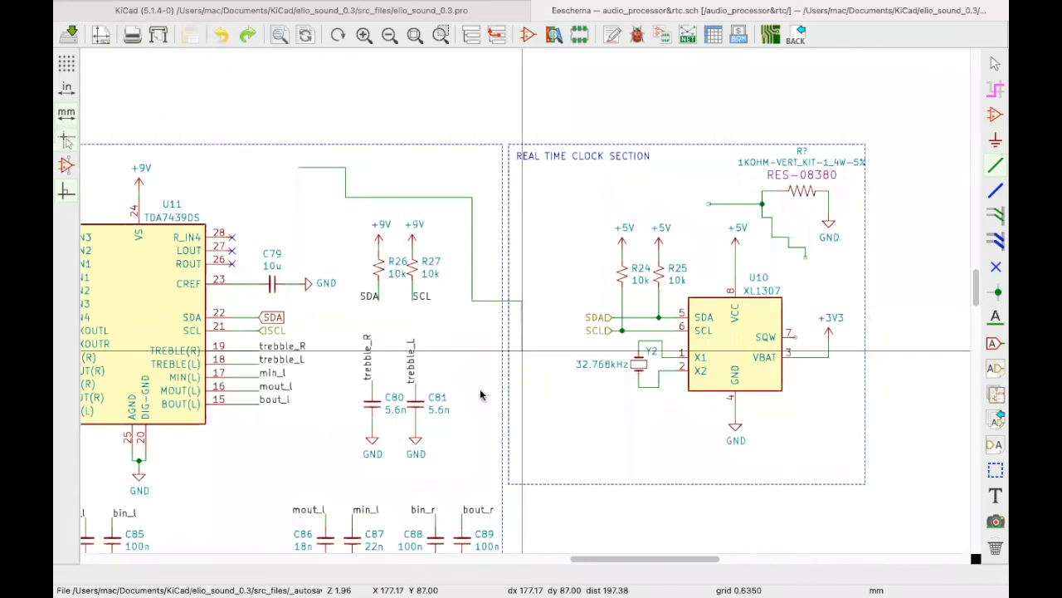
pyautogui.doubleClick(548, 404)
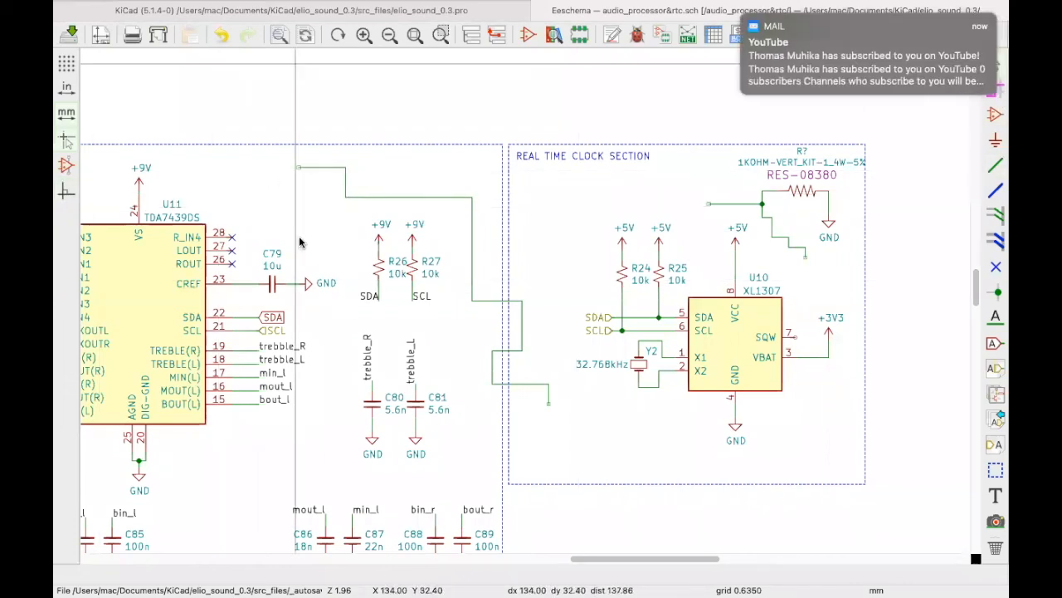
# Step: Try drawing free-angle wires, including one from the wire below crystal Y2 to capacitor C81, and undo it
pyautogui.click(997, 173)
pyautogui.click(276, 137)
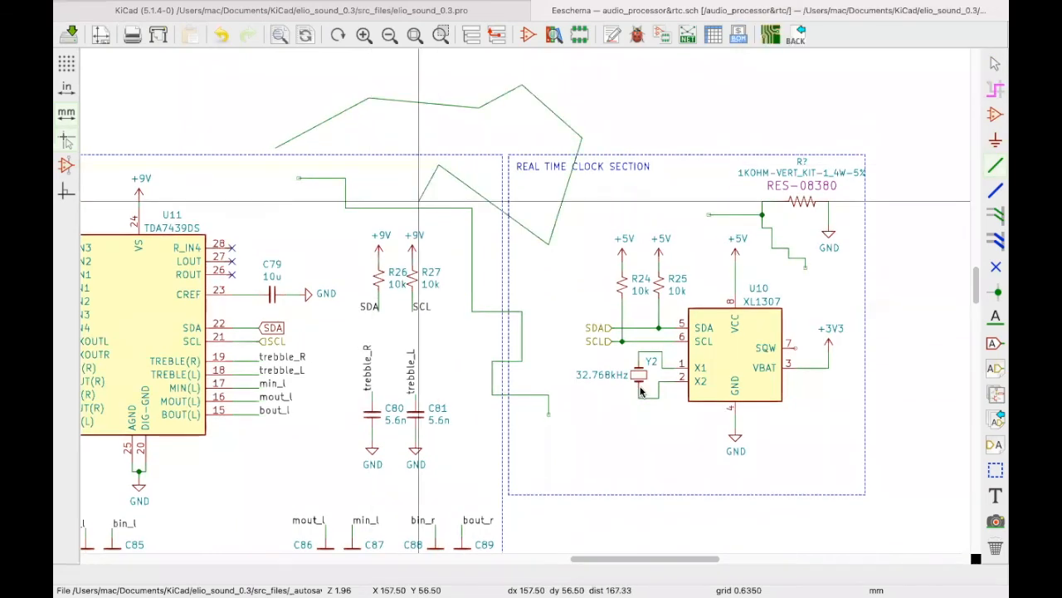
pyautogui.press('Escape')
pyautogui.click(658, 399)
pyautogui.click(652, 441)
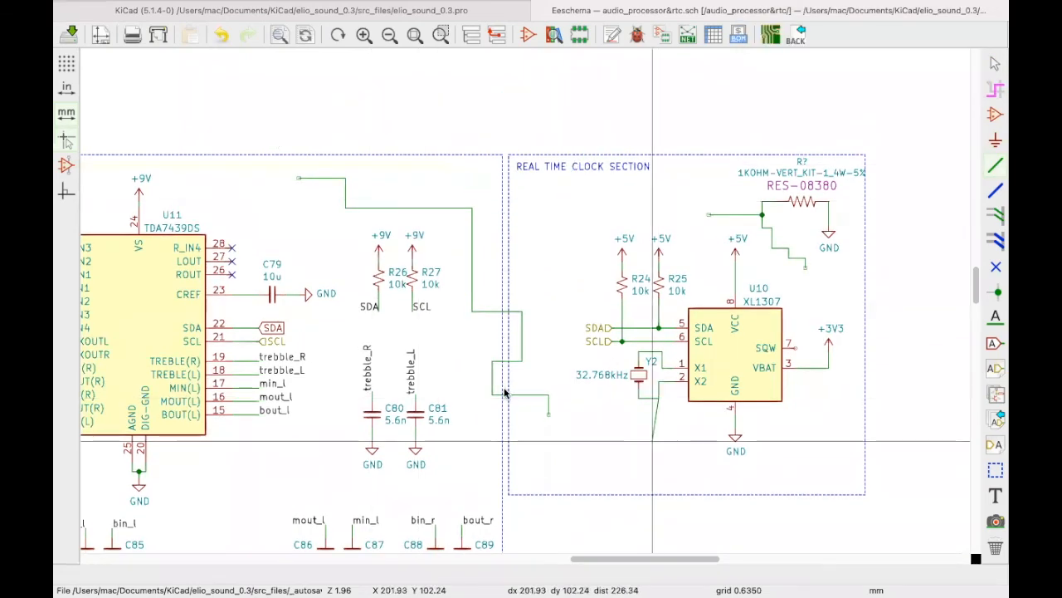
pyautogui.click(415, 395)
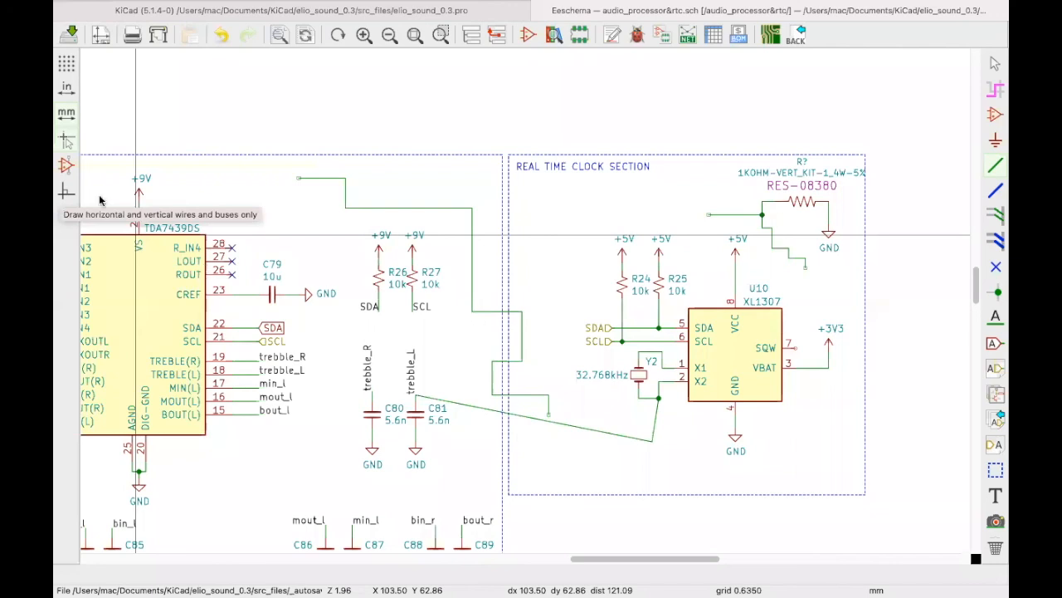
pyautogui.press('super+z')
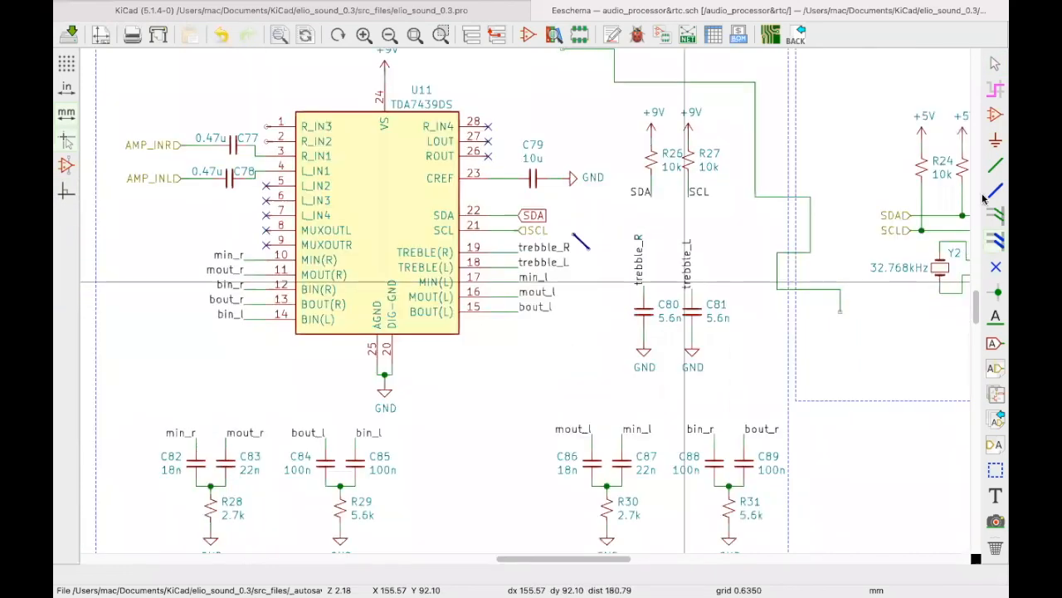
# Step: Draw a vertical bus beside U11's trebble_R to bout_l labels and place the first diagonal bus entries
pyautogui.doubleClick(578, 338)
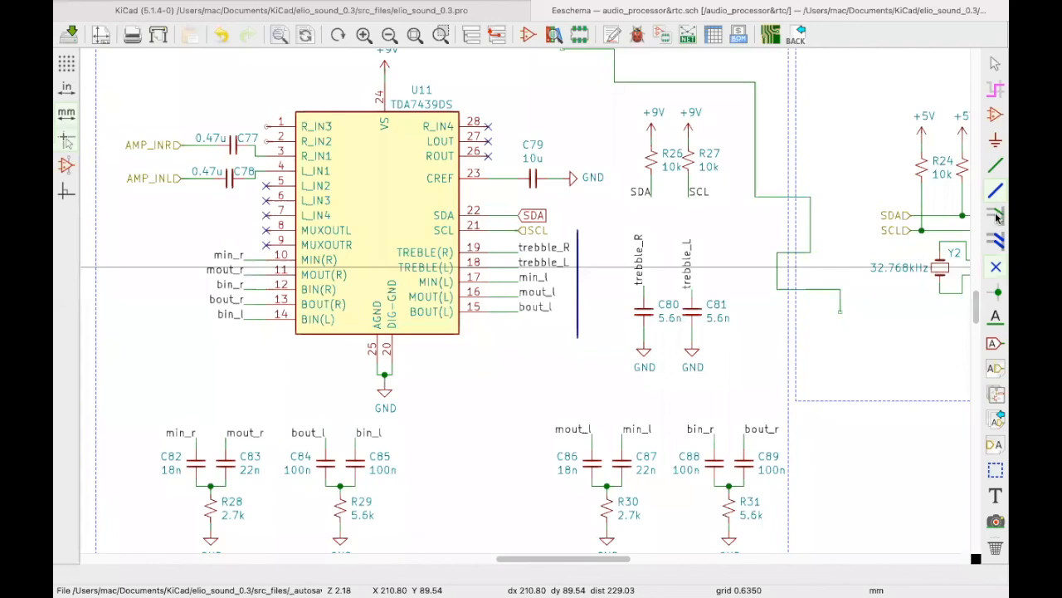
pyautogui.click(589, 246)
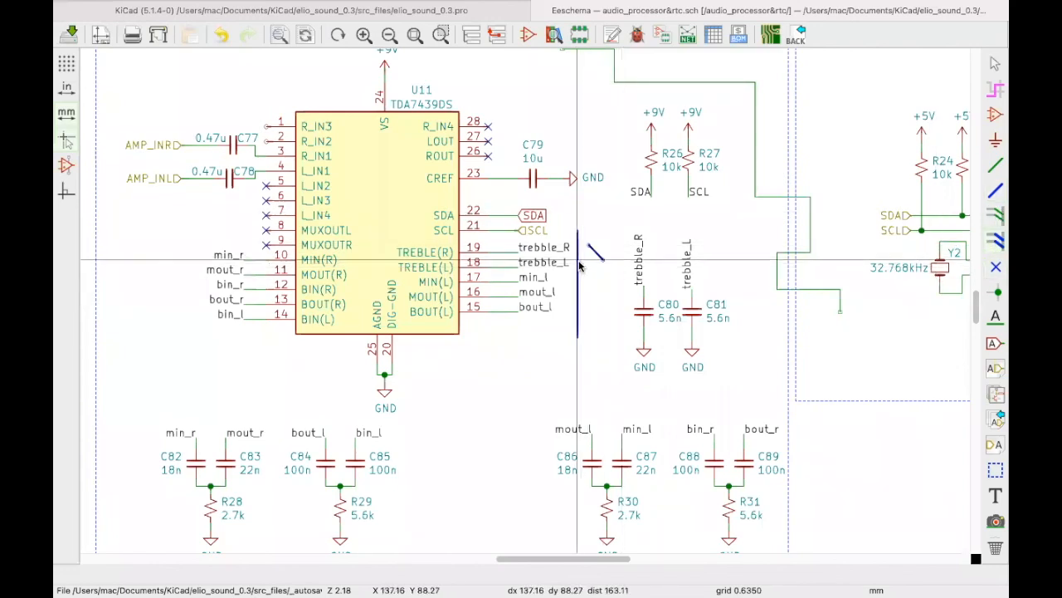
pyautogui.click(574, 281)
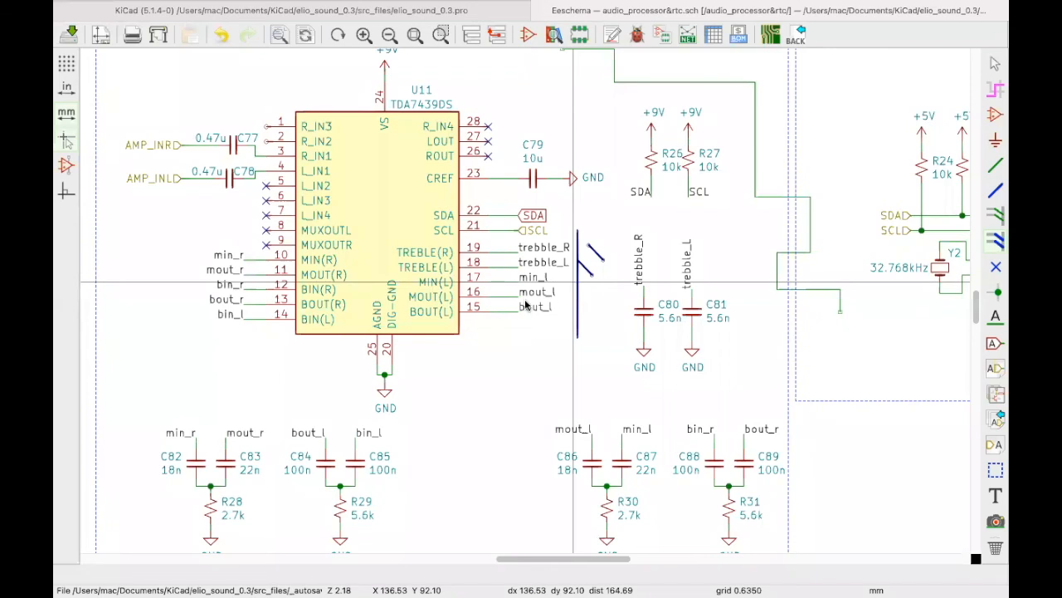
# Step: Add the remaining diagonal bus entries along the vertical bus and move the stray entry up and away from it
pyautogui.scroll(4, 525, 305)
pyautogui.click(516, 312)
pyautogui.click(514, 377)
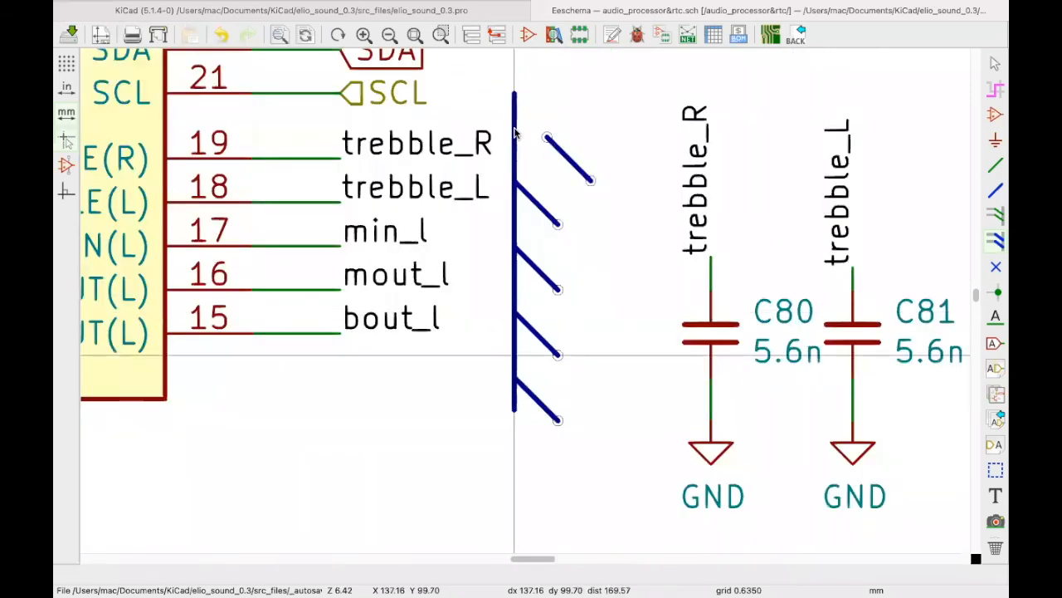
pyautogui.press('m')
pyautogui.click(634, 104)
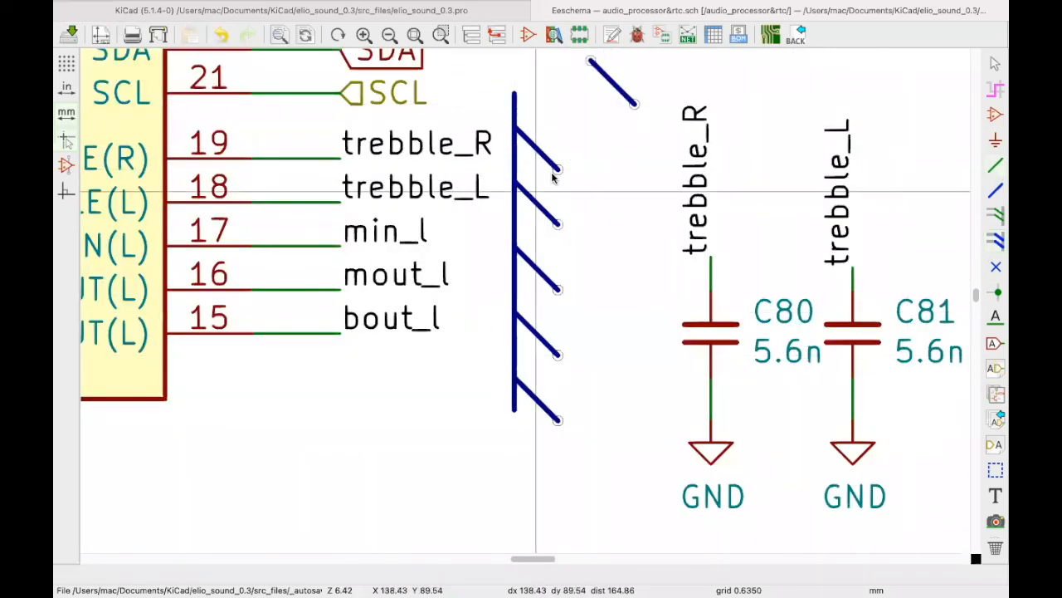
# Step: Wire the free ends of the bus entries together and extend the wire down to just above capacitors C86 and C87
pyautogui.press('w')
pyautogui.click(552, 422)
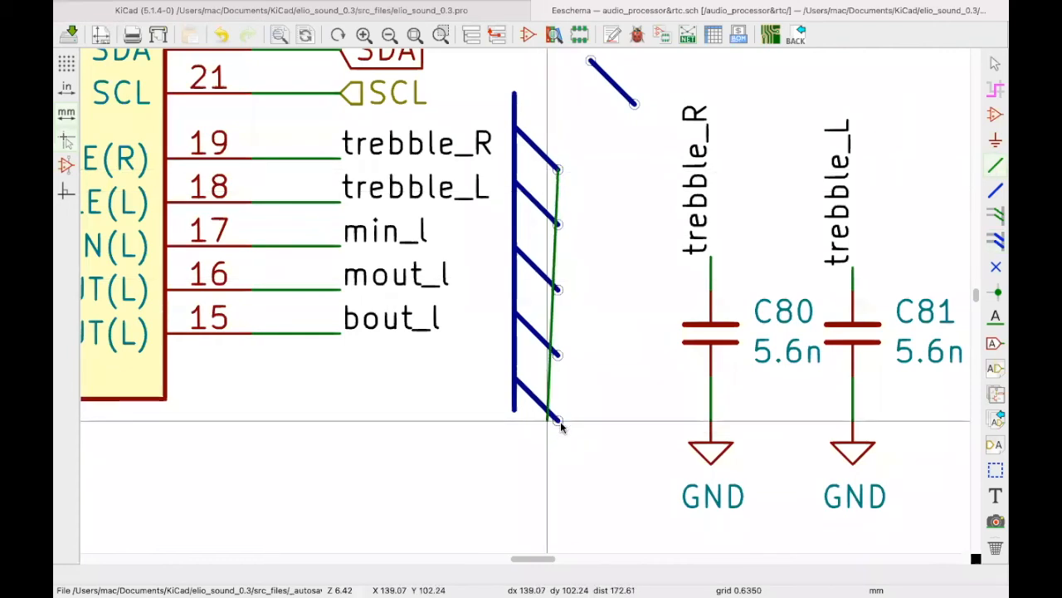
pyautogui.press('Escape')
pyautogui.click(558, 170)
pyautogui.click(557, 420)
pyautogui.scroll(-5, 527, 302)
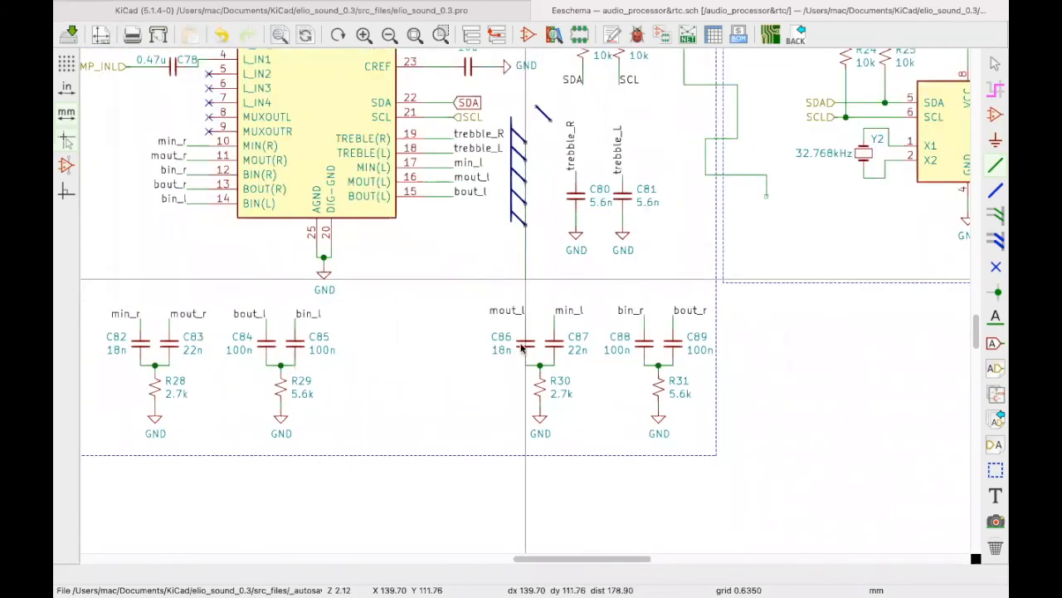
pyautogui.scroll(3, 527, 305)
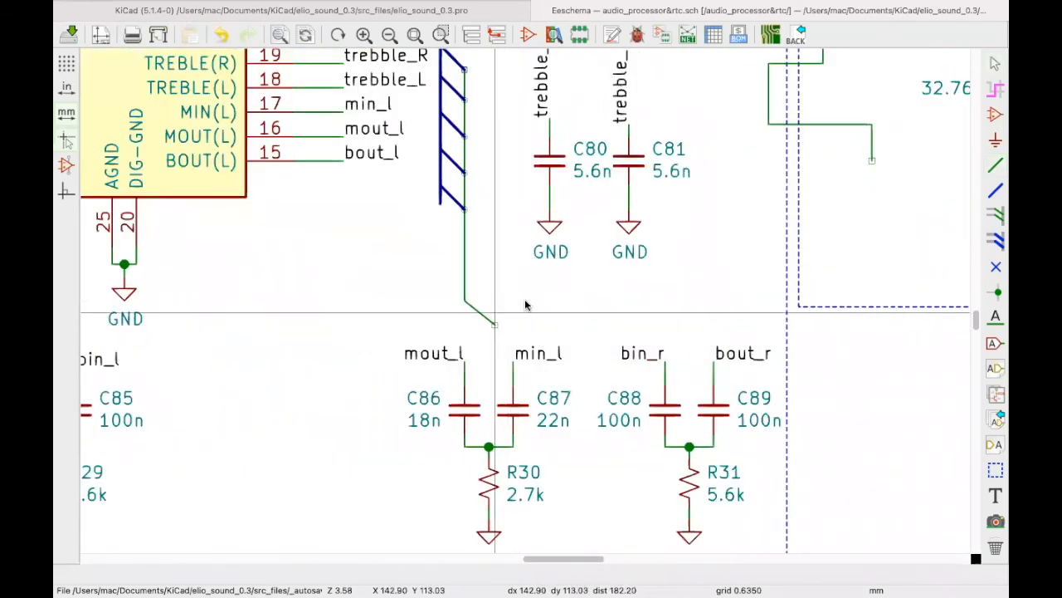
# Step: Undo the wires on the bus entries, the entries themselves and the vertical bus beside U11
pyautogui.scroll(-2, 526, 304)
pyautogui.hotkey('ctrl', 'z')
pyautogui.hotkey('ctrl', 'z')
pyautogui.hotkey('ctrl', 'z')
pyautogui.hotkey('ctrl', 'z')
pyautogui.hotkey('ctrl', 'z')
pyautogui.hotkey('ctrl', 'z')
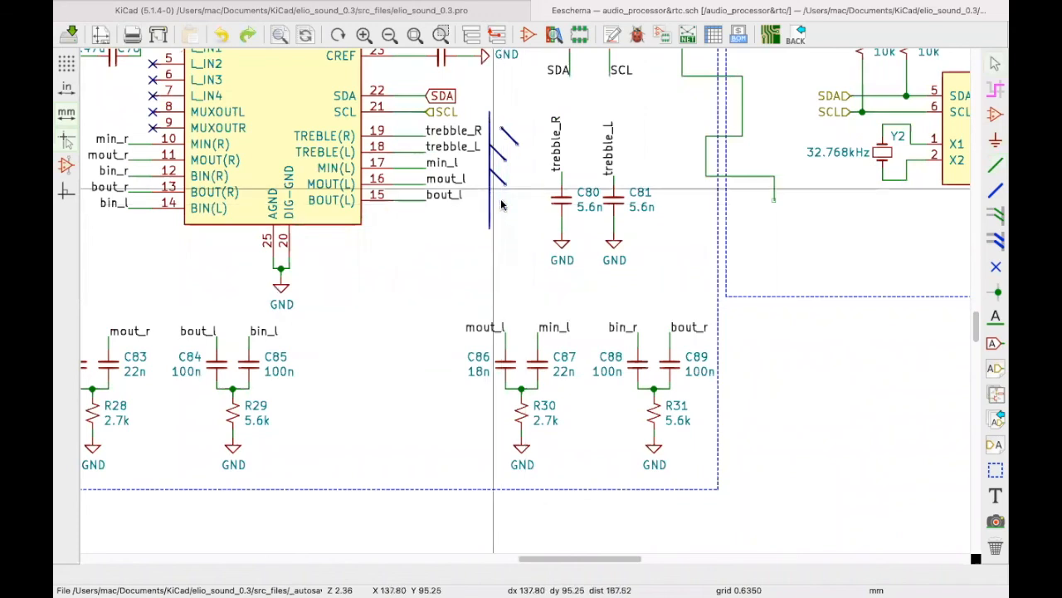
pyautogui.scroll(-2, 525, 304)
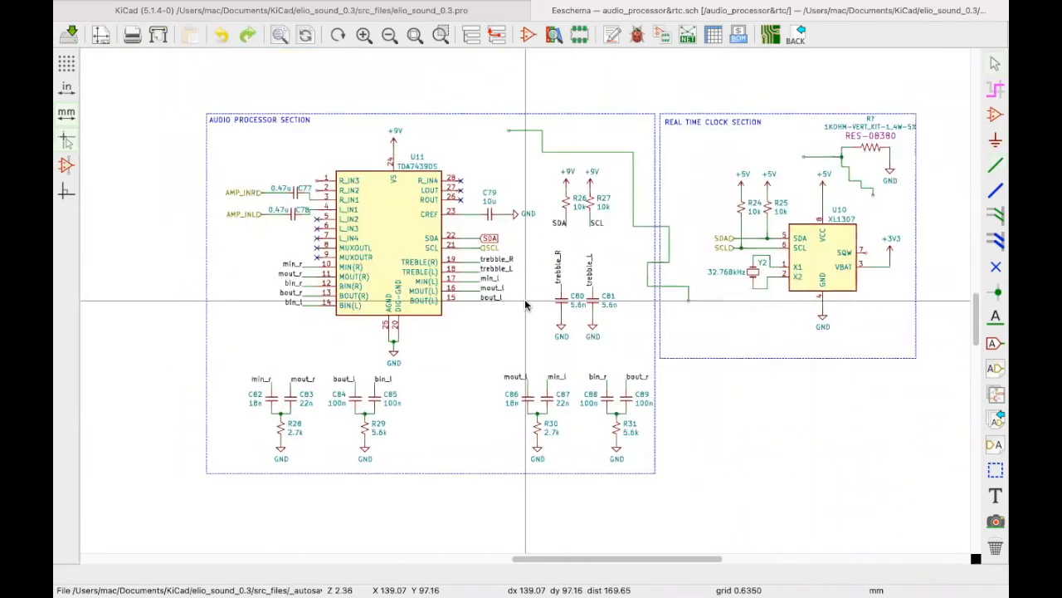
# Step: Undo the stepped wire crossing the two sections and the SDA global label on pin 22 of U11
pyautogui.scroll(-1, 525, 305)
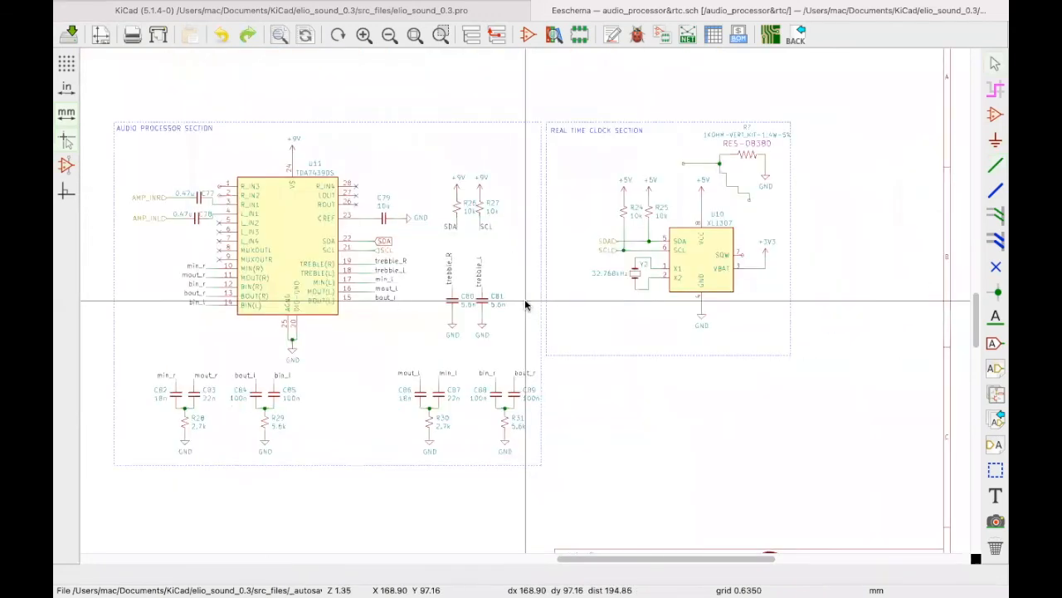
pyautogui.scroll(2, 526, 306)
pyautogui.hotkey('ctrl', 'z')
pyautogui.hotkey('ctrl', 'z')
pyautogui.hotkey('ctrl', 'z')
pyautogui.hotkey('ctrl', 'z')
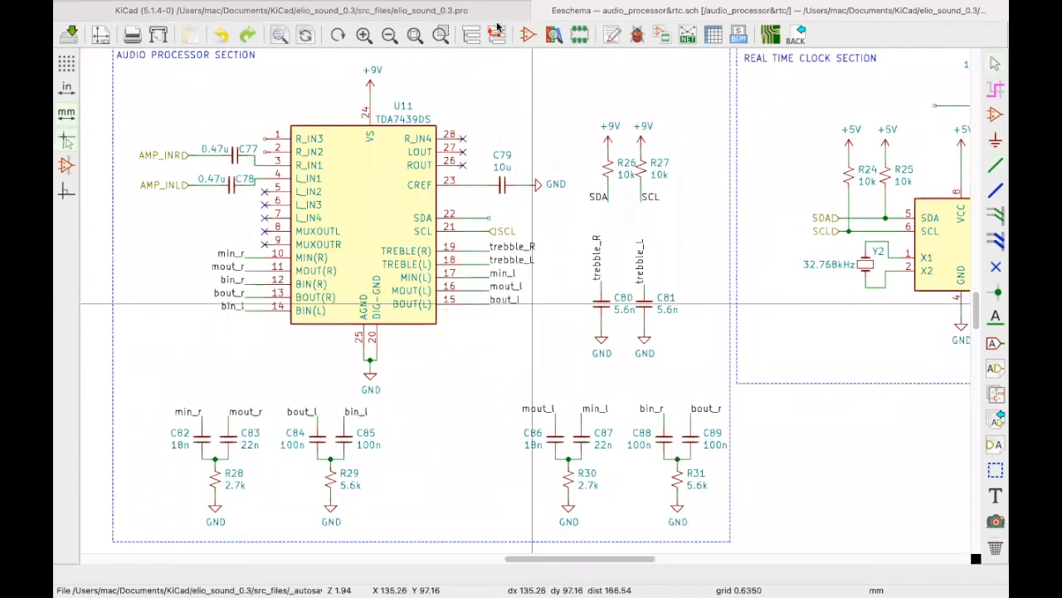
# Step: Save the current schematic and open the recent project first_kicad_project.pro with its schematic first_kicad_project.sch
pyautogui.click(73, 33)
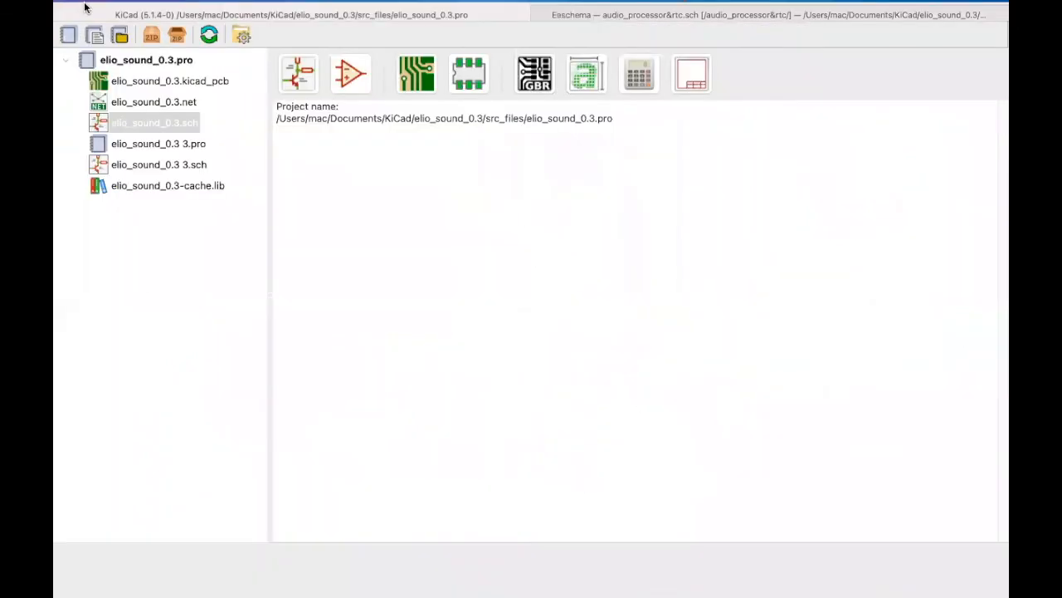
pyautogui.click(147, 8)
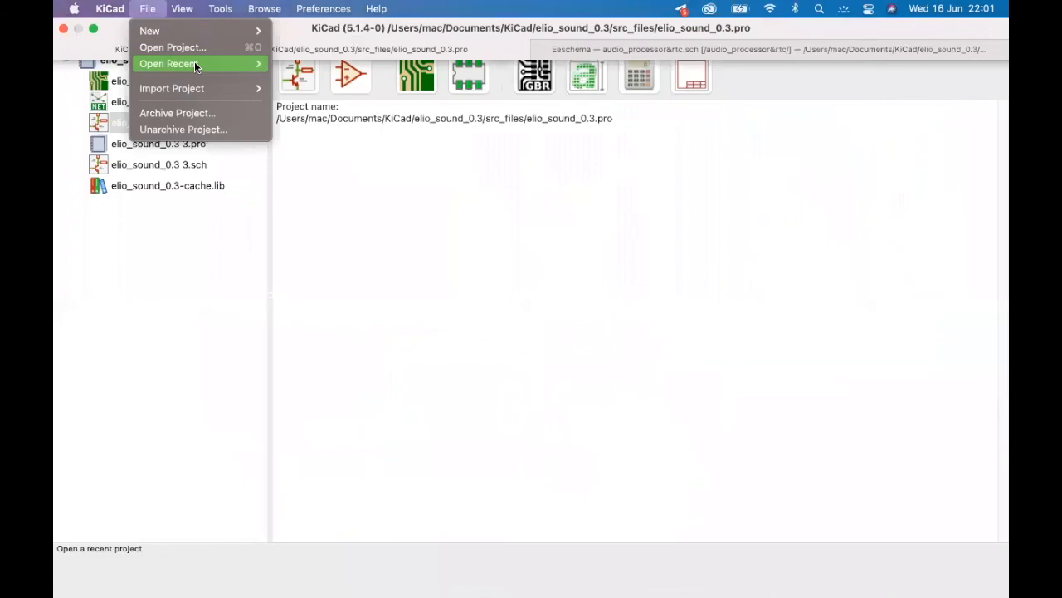
pyautogui.press('Escape')
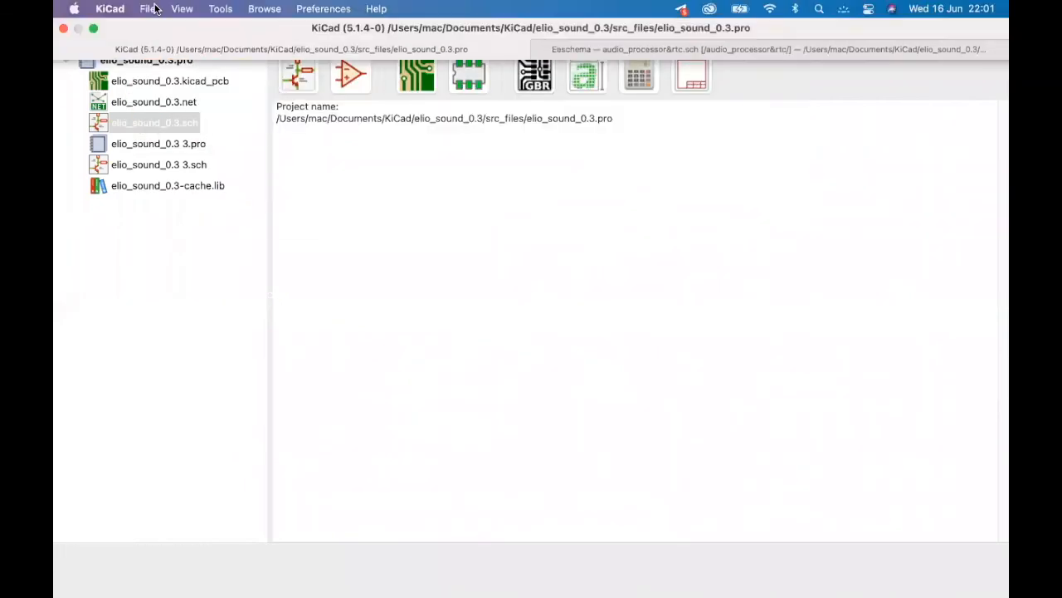
pyautogui.click(150, 9)
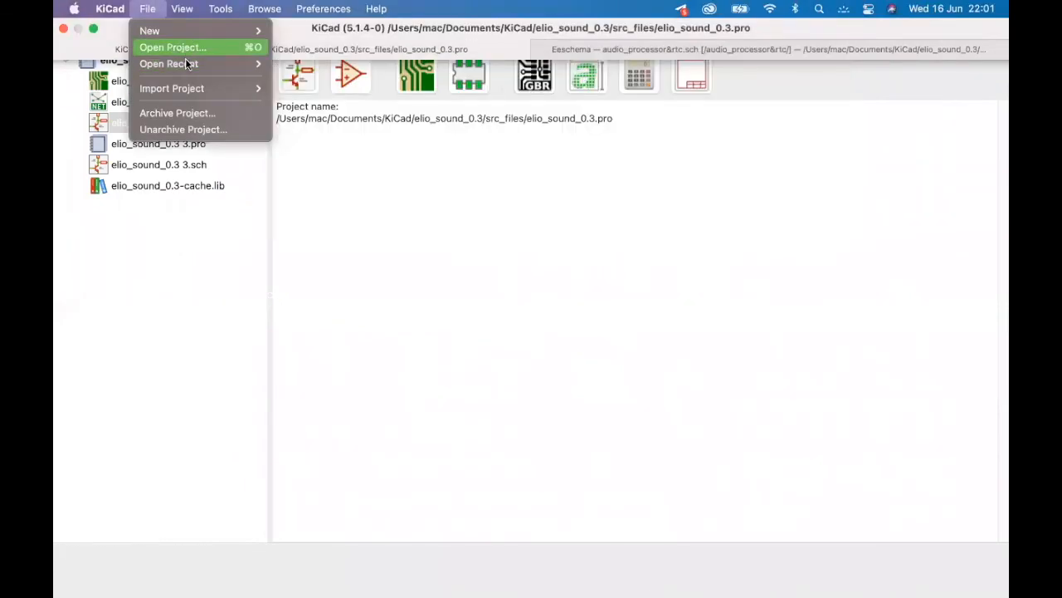
pyautogui.moveTo(188, 64)
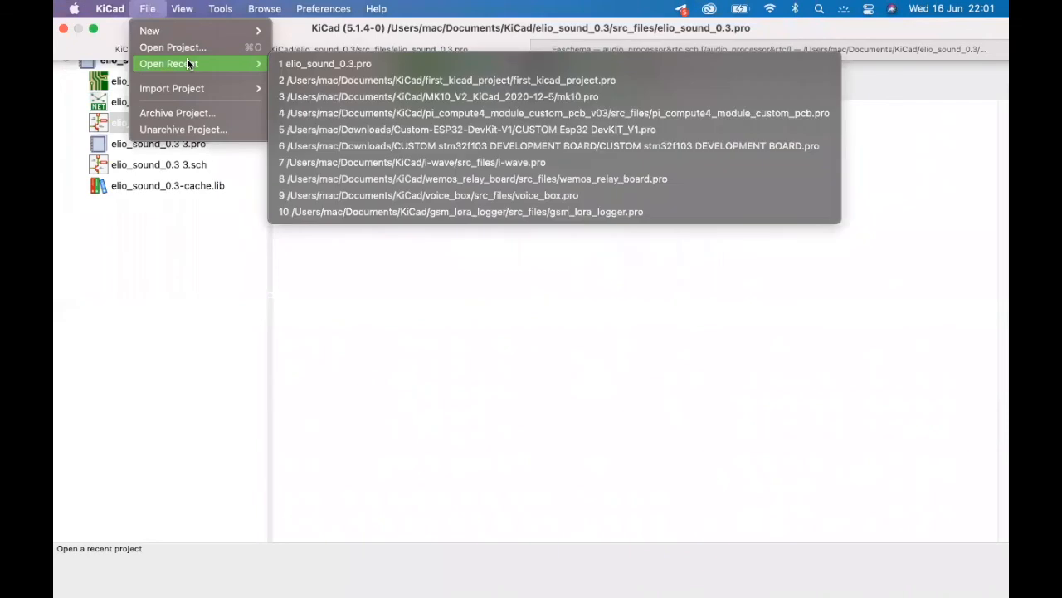
pyautogui.click(563, 81)
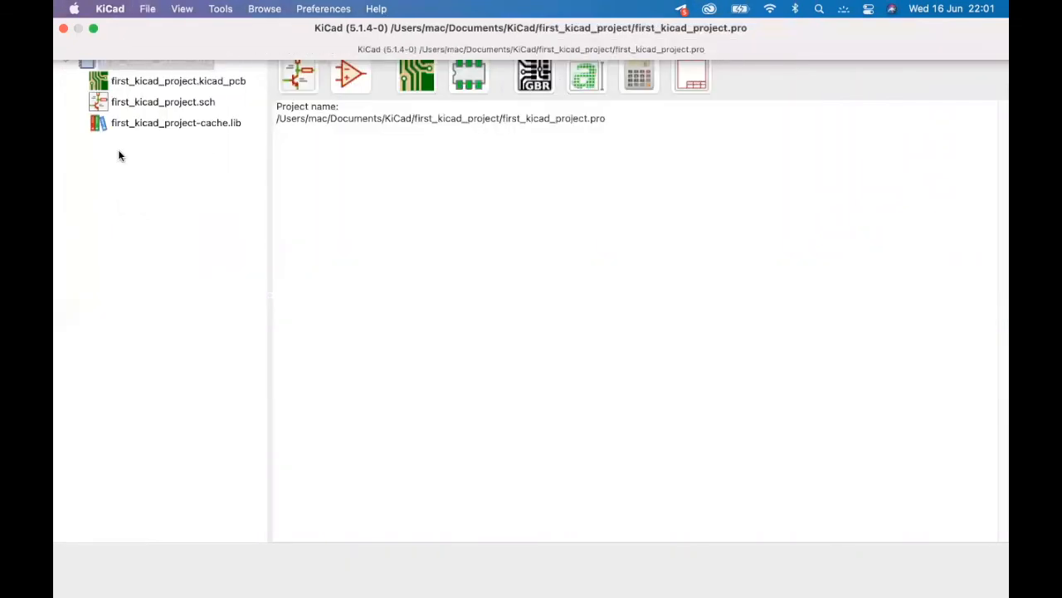
pyautogui.doubleClick(126, 102)
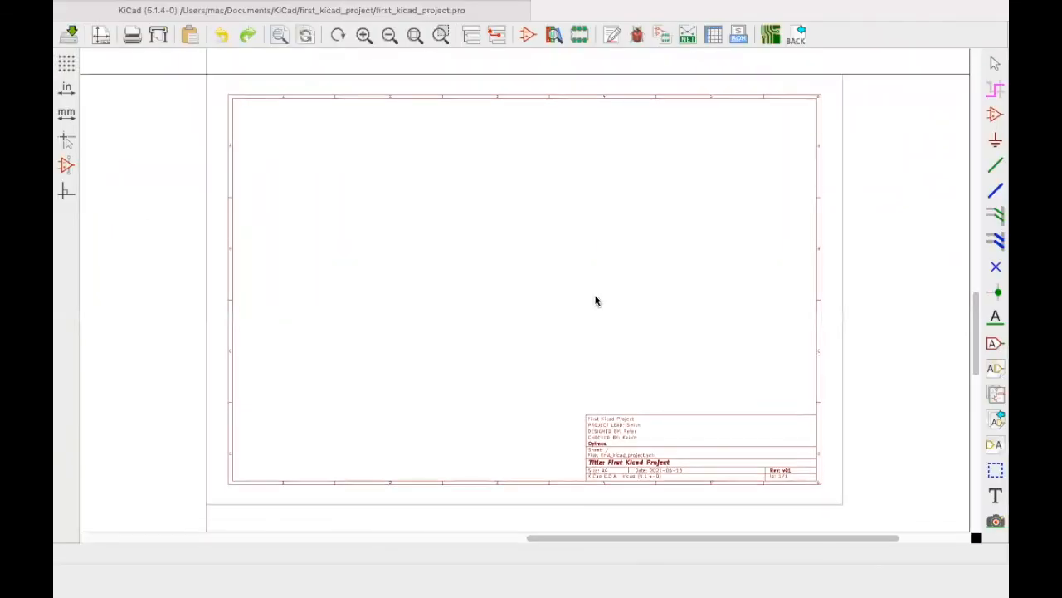